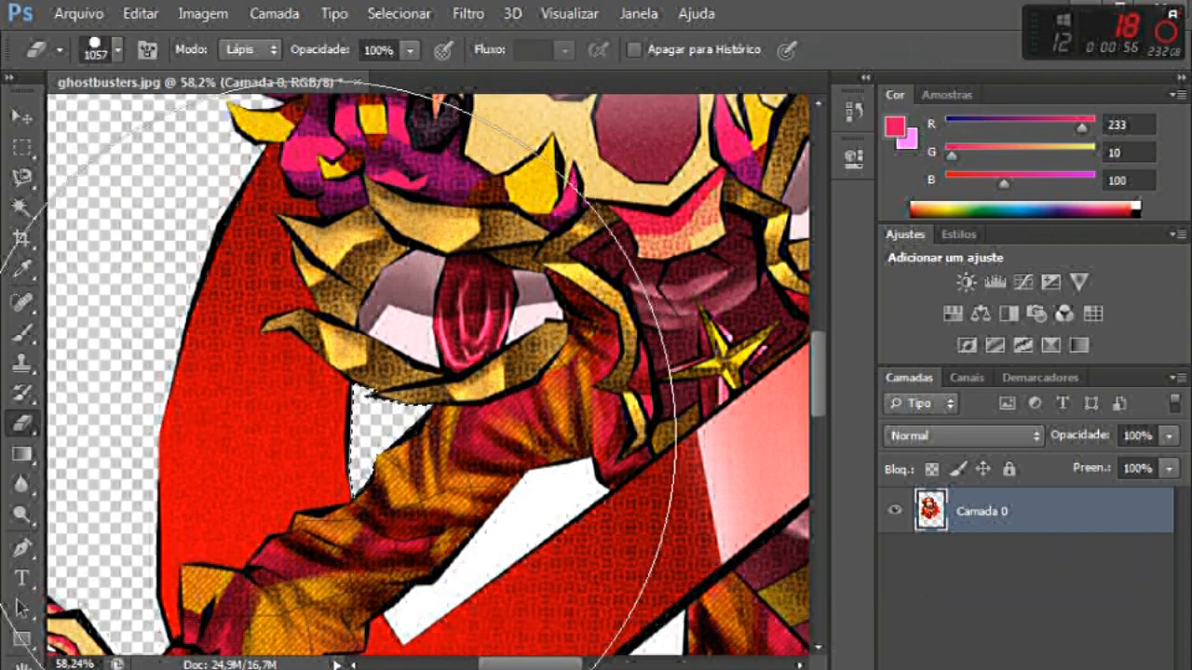
Erase the white background gaps between the left sleeve, the red ring and the sash, setting the eraser size to 100 px.
key(e)
drag(419, 465, 578, 345)
key(w)
key(e)
right_click(319, 436)
text(100)
key(Return)
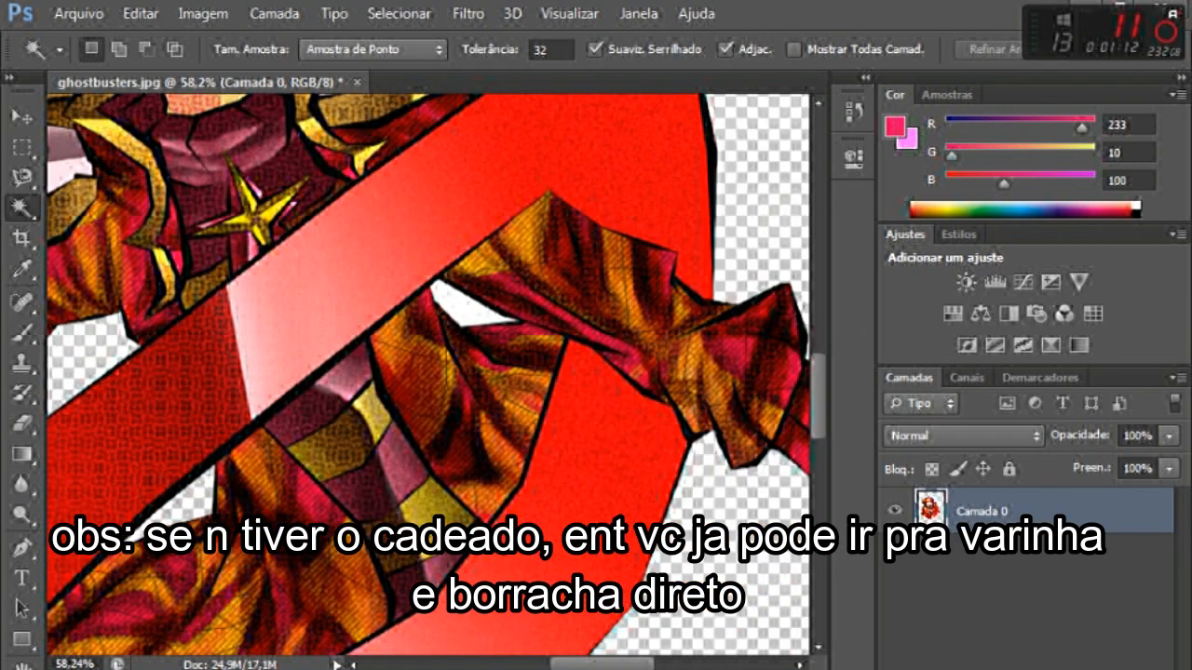
Select and erase the remaining white background patches around the right sleeve, the sash and the right eye ornament.
scroll(429, 373, right, 1)
key(e)
key(w)
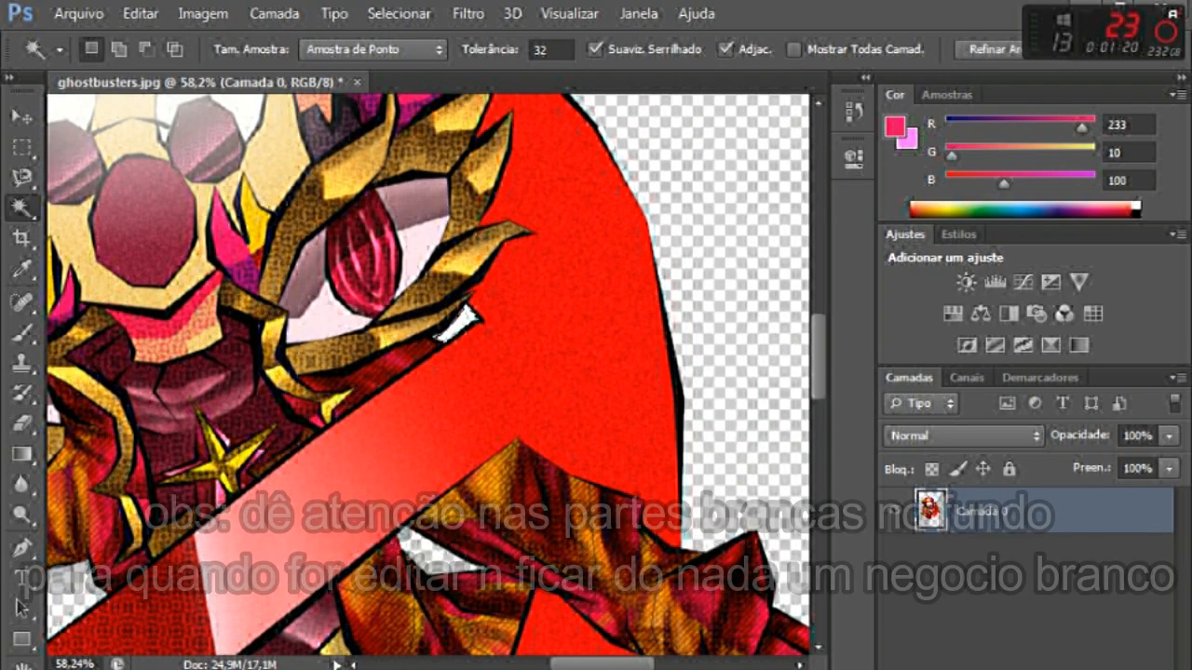
key(e)
key(w)
key(z)
key(ctrl+0)
key(w)
key(e)
key(w)
key(z)
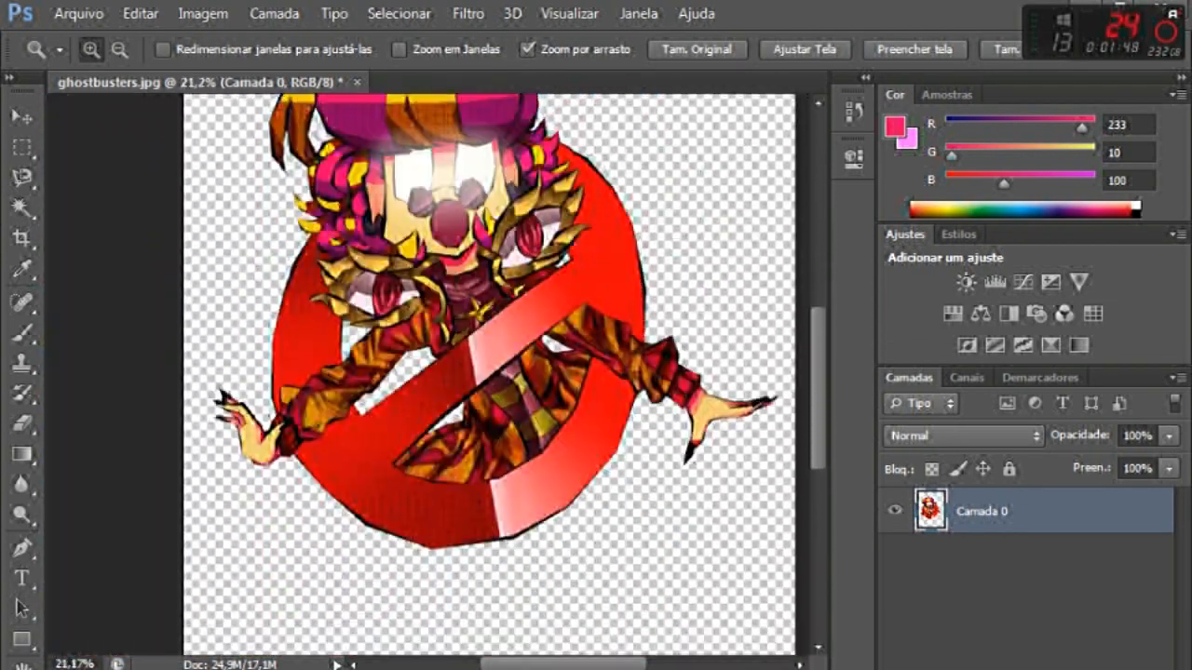
Crop the canvas close to the figure, trimming the empty space at the top, bottom and sides.
key(l)
key(c)
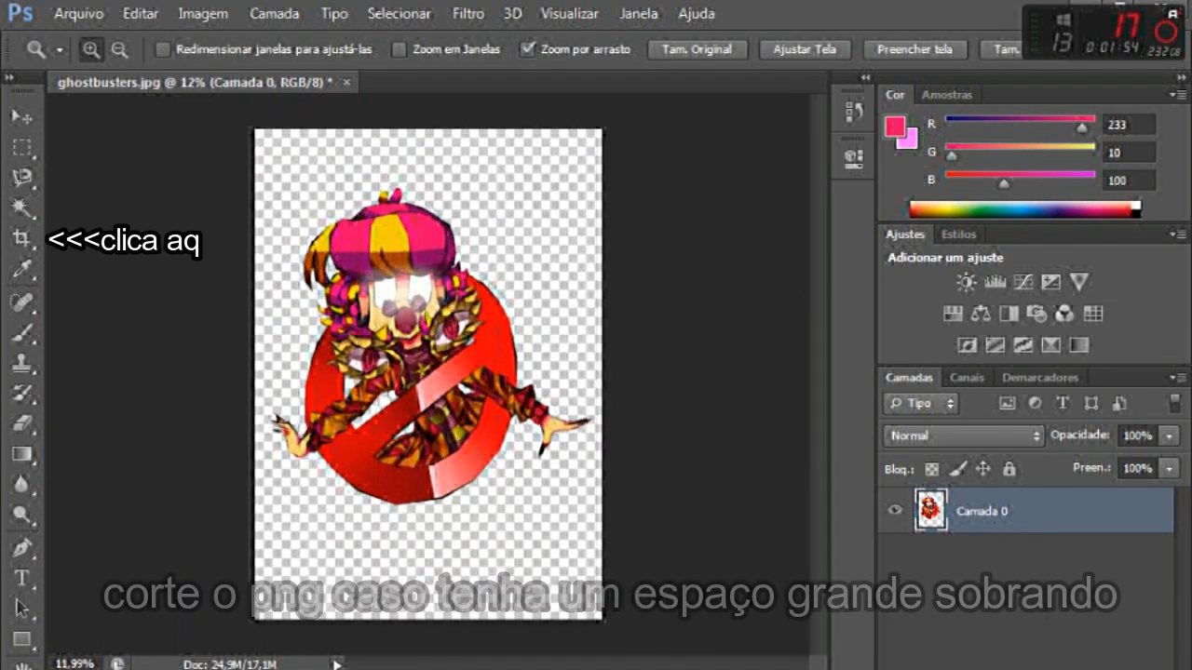
key(c)
drag(428, 587, 424, 522)
drag(601, 363, 589, 347)
drag(259, 340, 270, 338)
key(Return)
key(w)
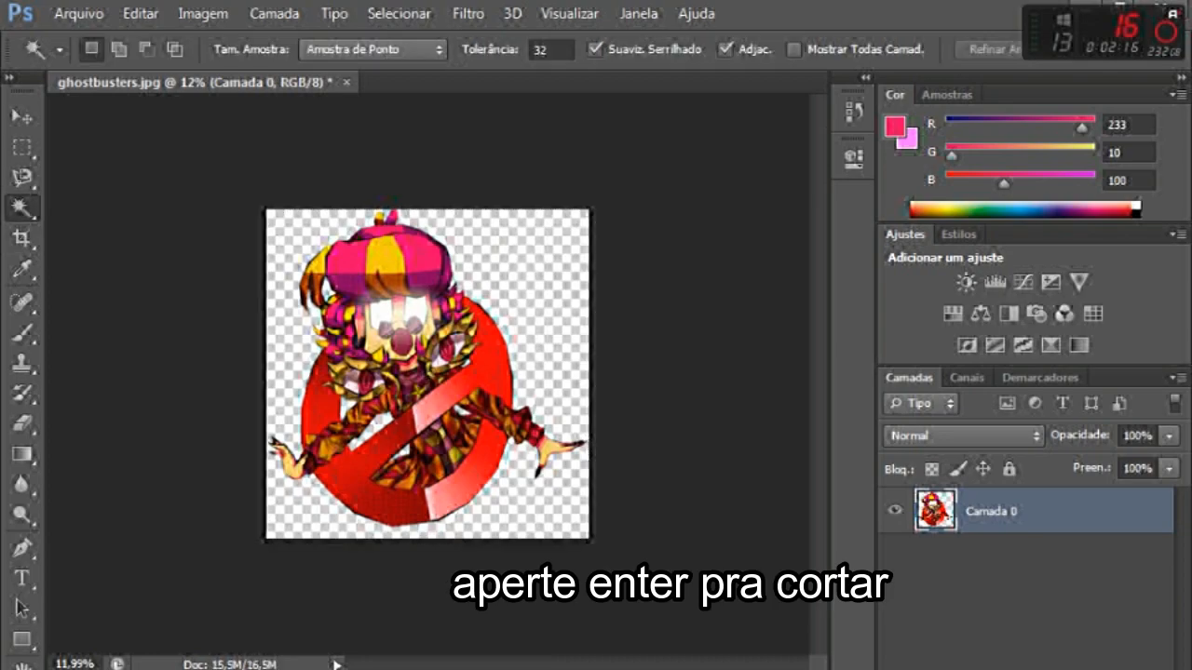
Create a new 2480 × 2480 pixel RGB document at 95,987 pixels per inch.
click(78, 13)
click(107, 293)
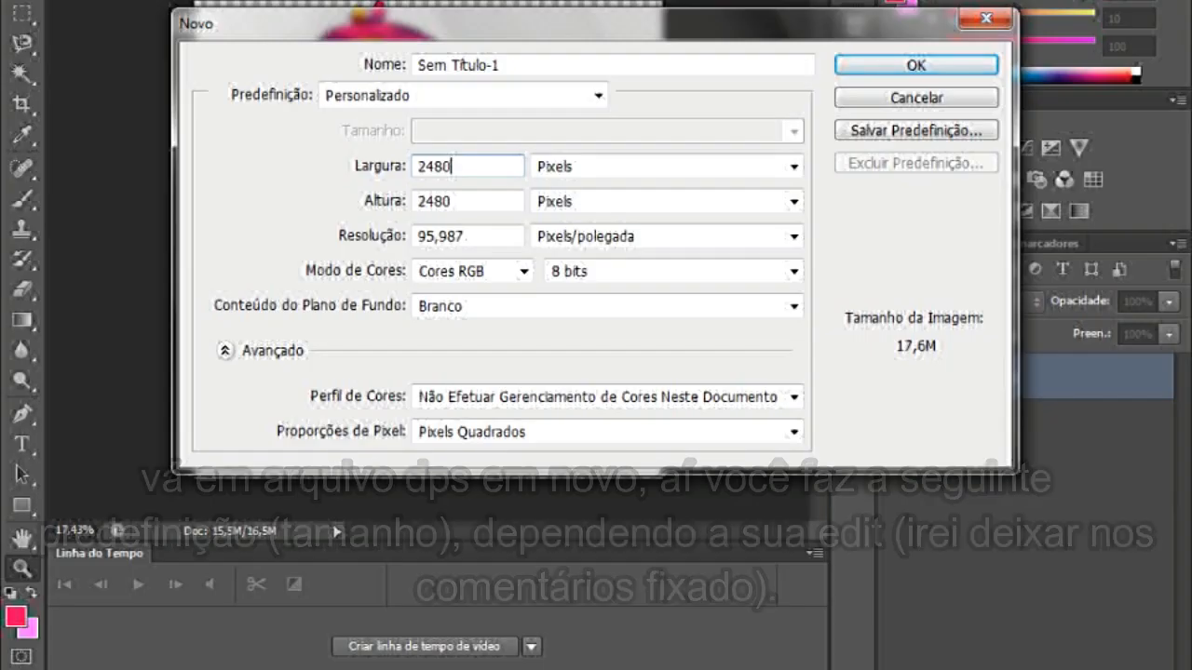
key(Return)
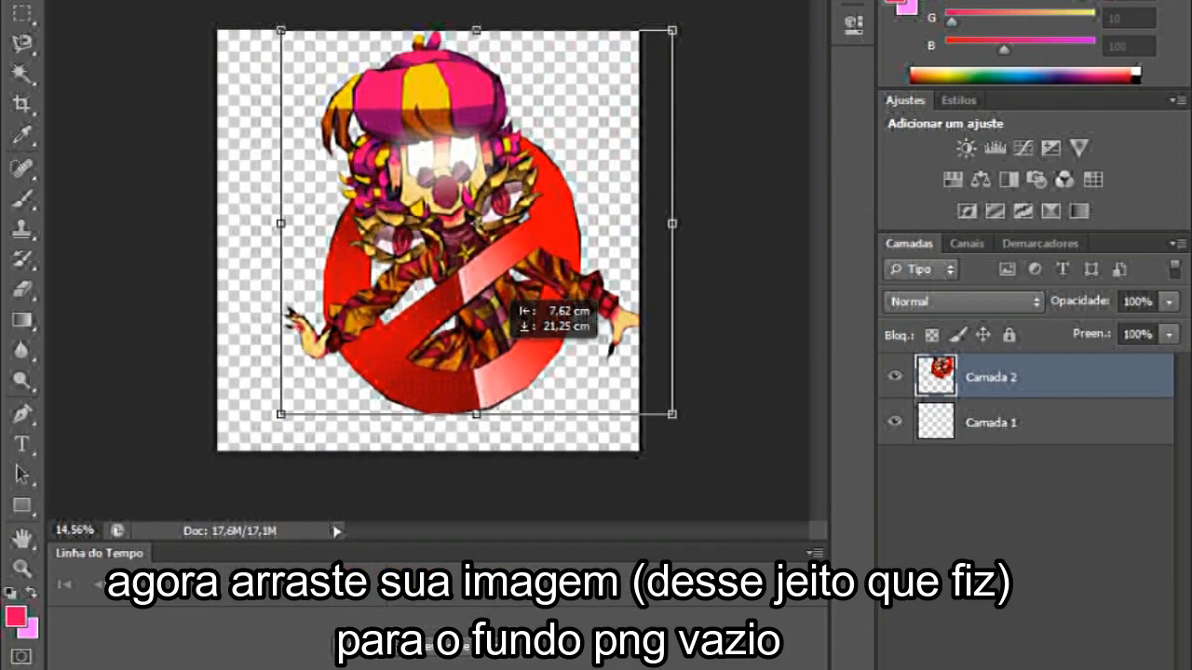
Position the cut-out figure in the middle of the blank canvas and tilt it slightly clockwise.
drag(512, 298, 503, 298)
mouse_move(652, 37)
mouse_down()
mouse_move(713, 79)
mouse_move(698, 58)
mouse_move(638, 37)
mouse_up()
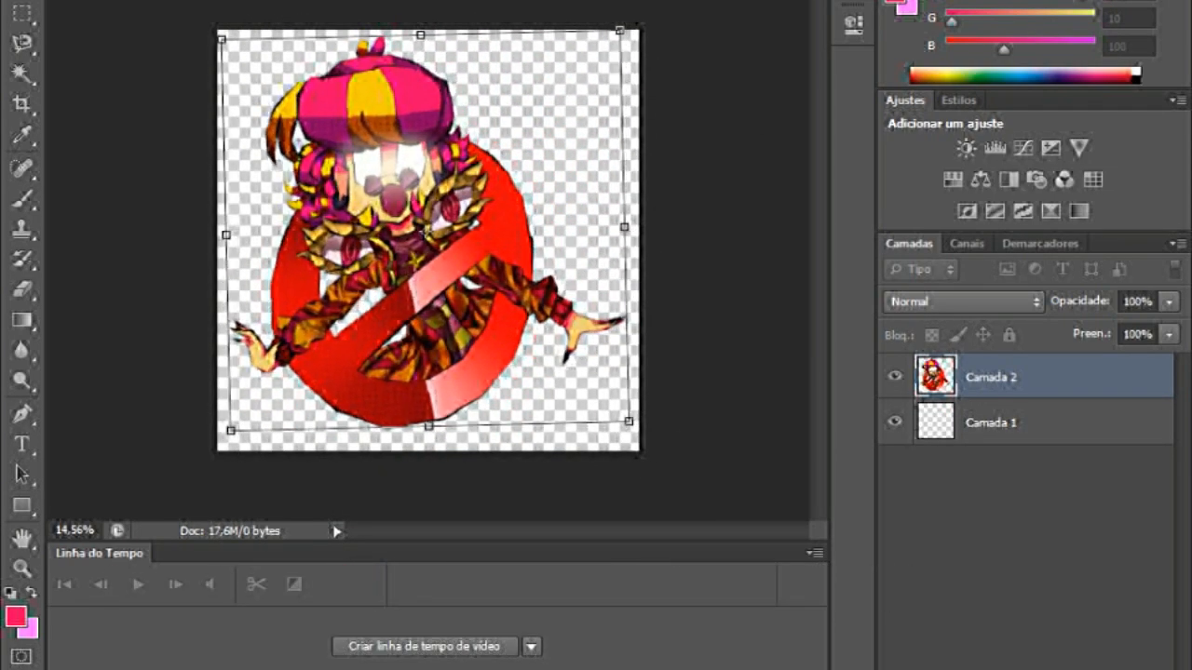
key(Return)
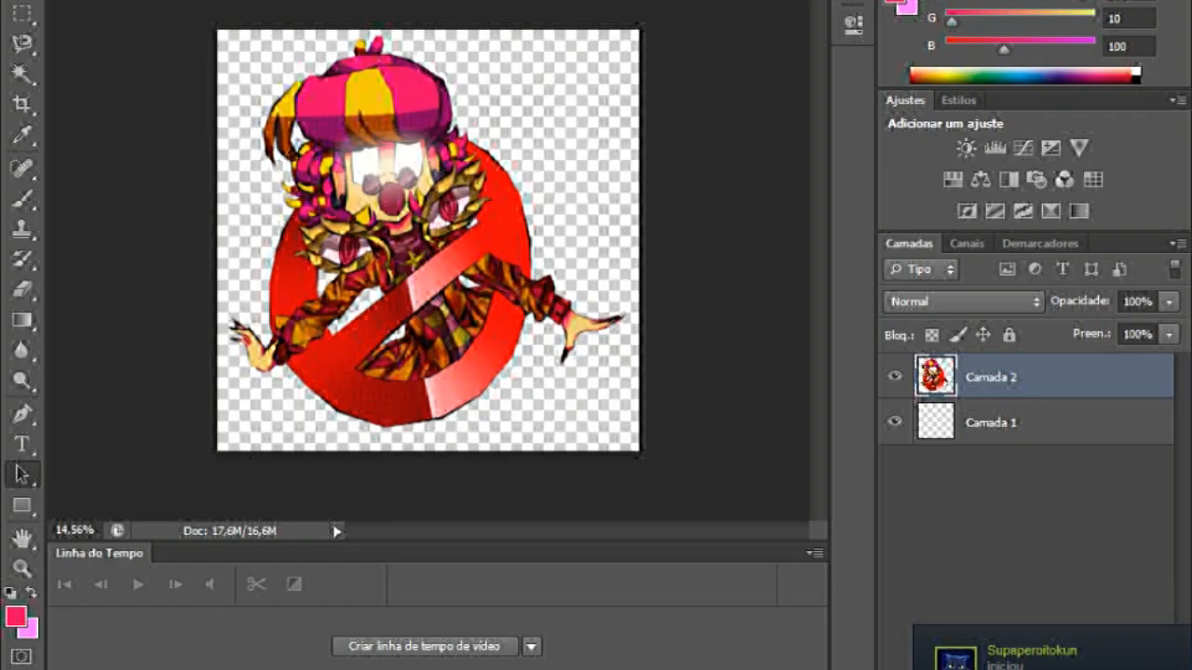
drag(452, 230, 480, 238)
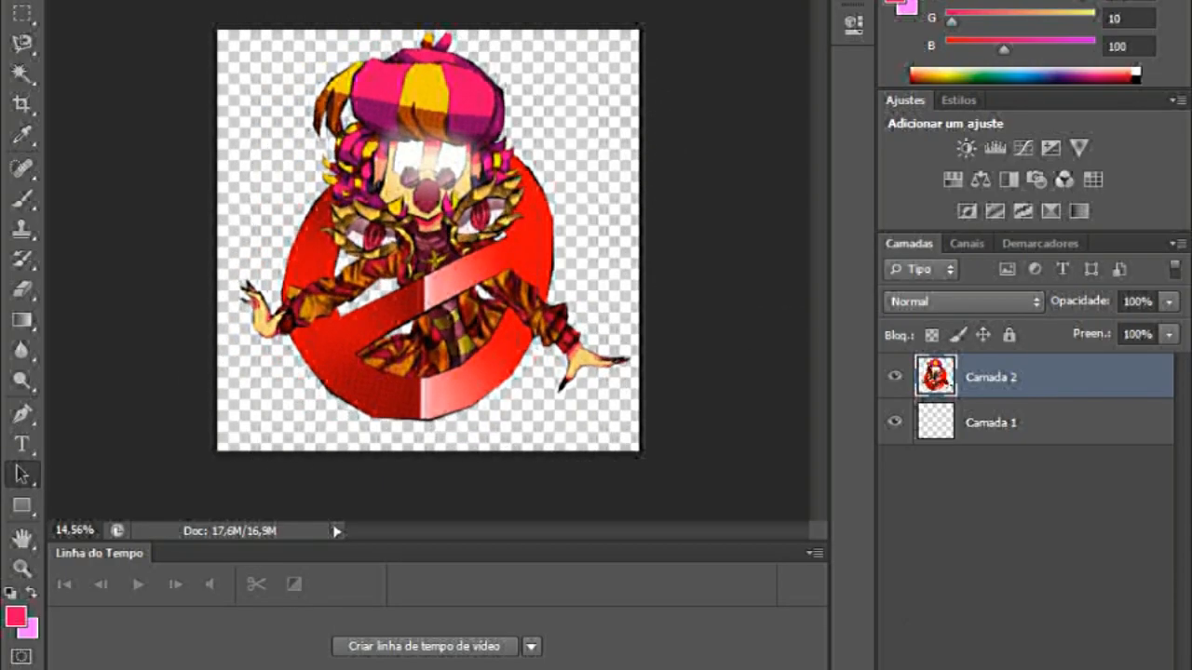
key(ctrl+t)
Draw a background rectangle covering the whole canvas, placed beneath the figure's layer.
click(21, 506)
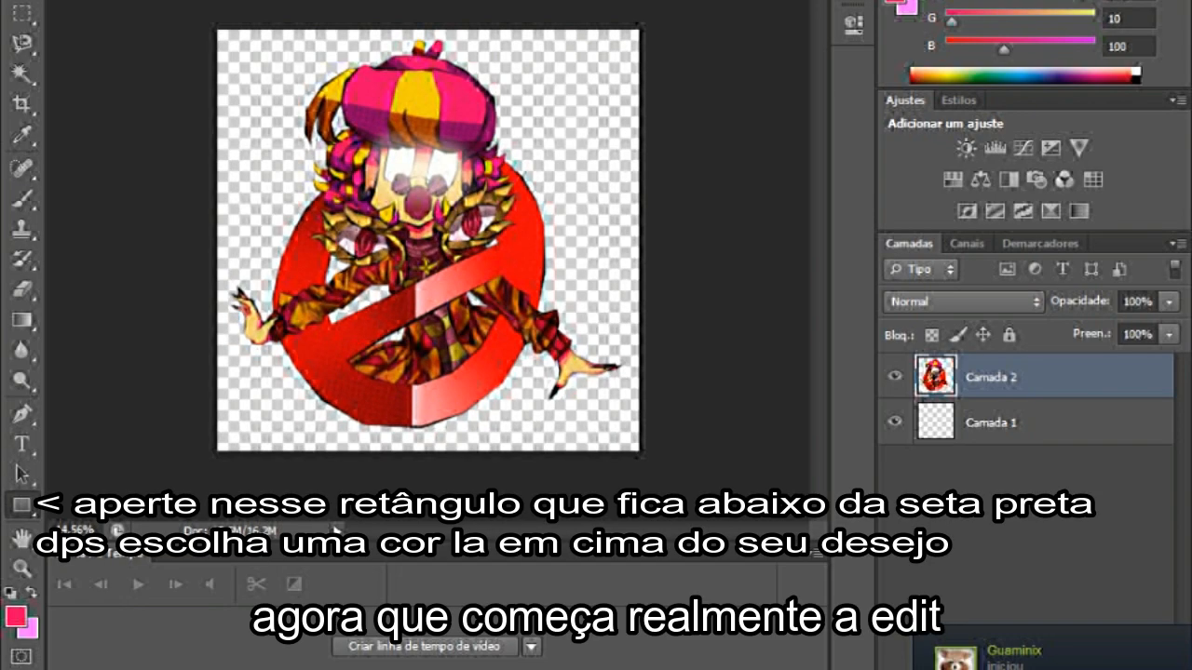
drag(212, 26, 697, 462)
click(991, 467)
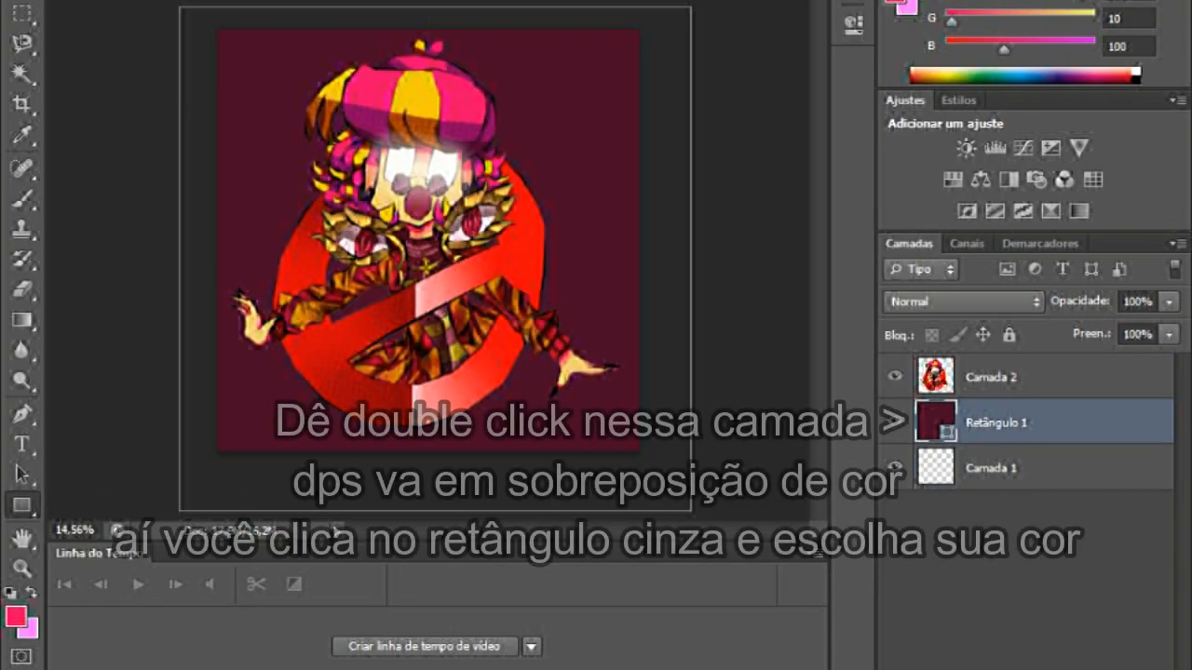
Apply a black Color Overlay to the background rectangle.
double_click(1062, 423)
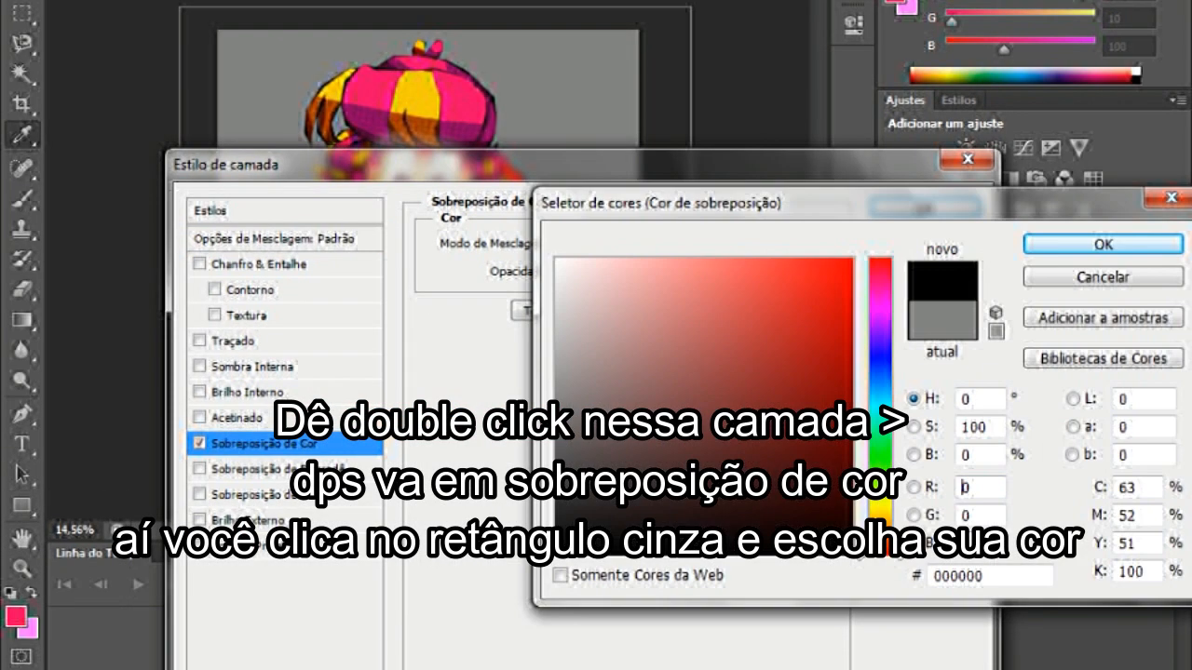
key(Return)
key(Return)
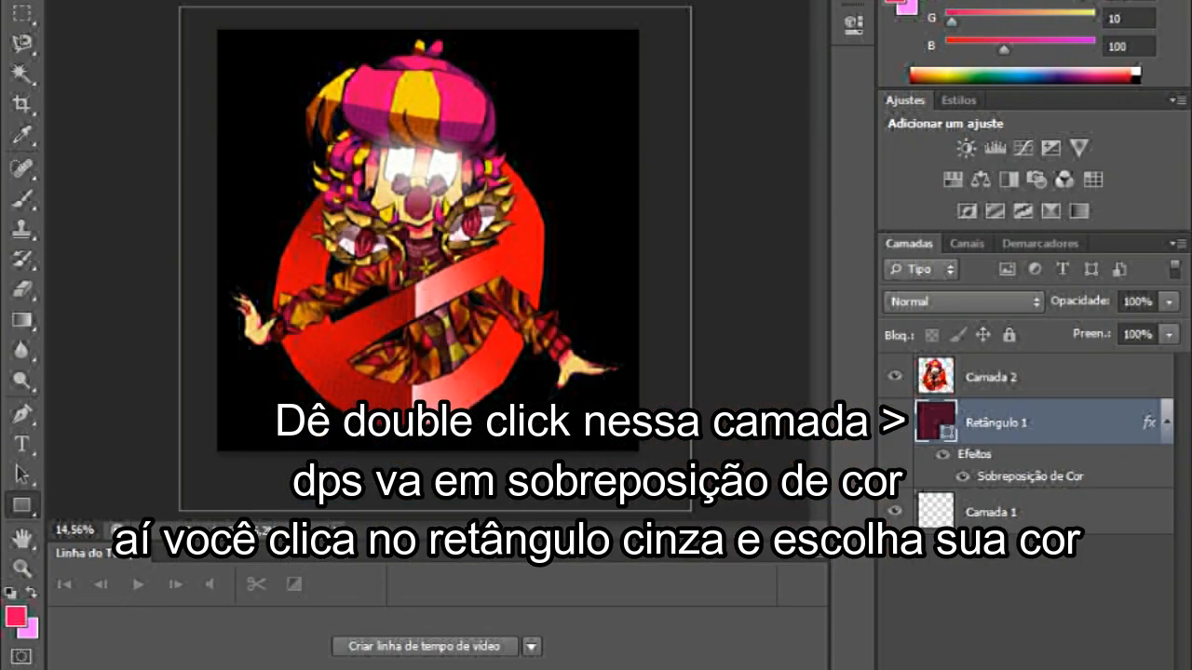
Change the background rectangle's Color Overlay to a dark maroon.
click(987, 378)
click(987, 423)
key(z)
mouse_move(291, 419)
mouse_down()
mouse_move(559, 419)
mouse_move(307, 419)
mouse_up()
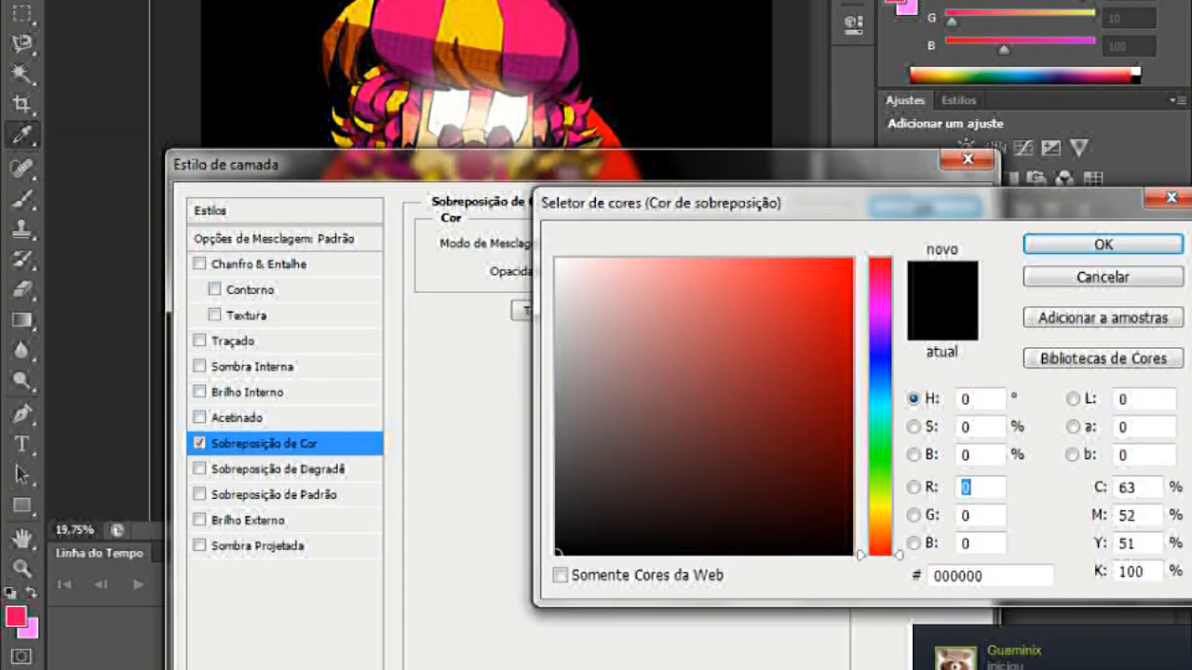
key(Return)
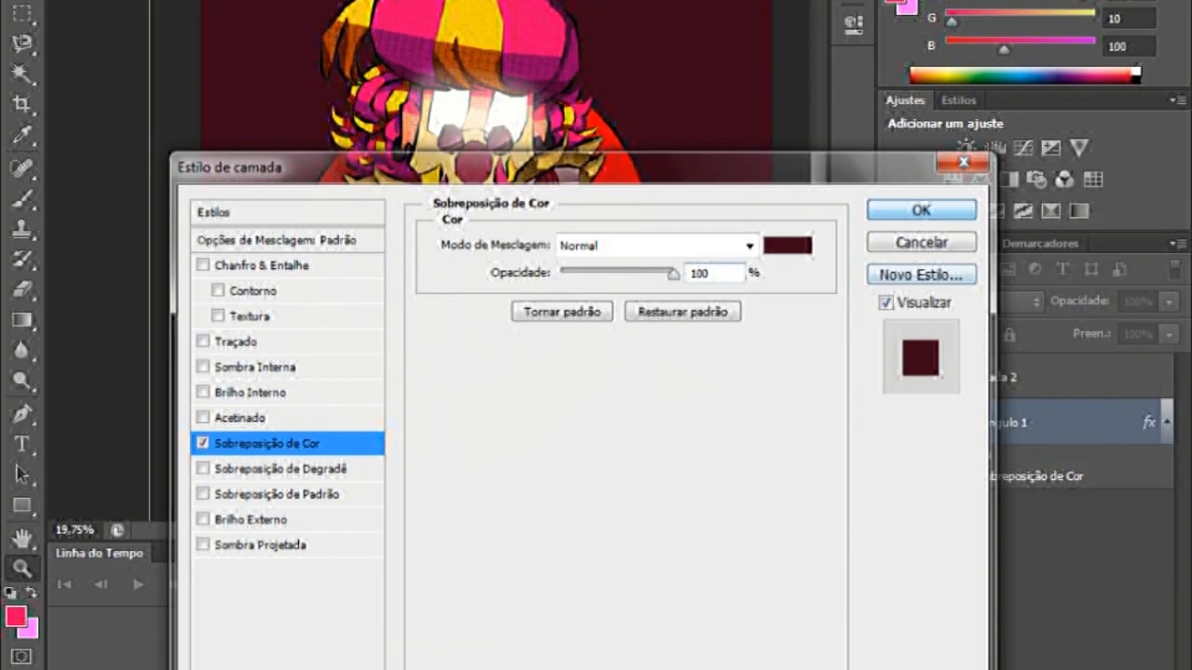
key(Return)
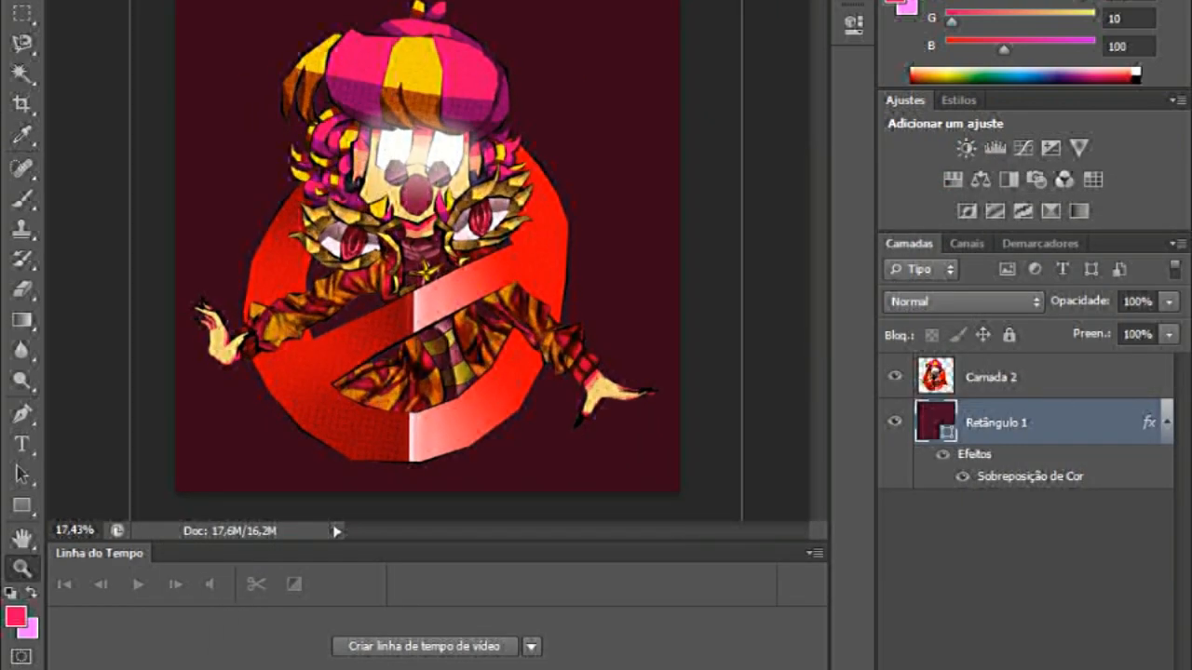
Draw a smaller rectangle inside the background one and place its layer behind the figure.
key(alt+bracketright)
drag(226, 37, 633, 457)
key(ctrl+bracketleft)
Give the inner rectangle a Color Overlay in a near-black maroon, darker than the background.
double_click(1025, 422)
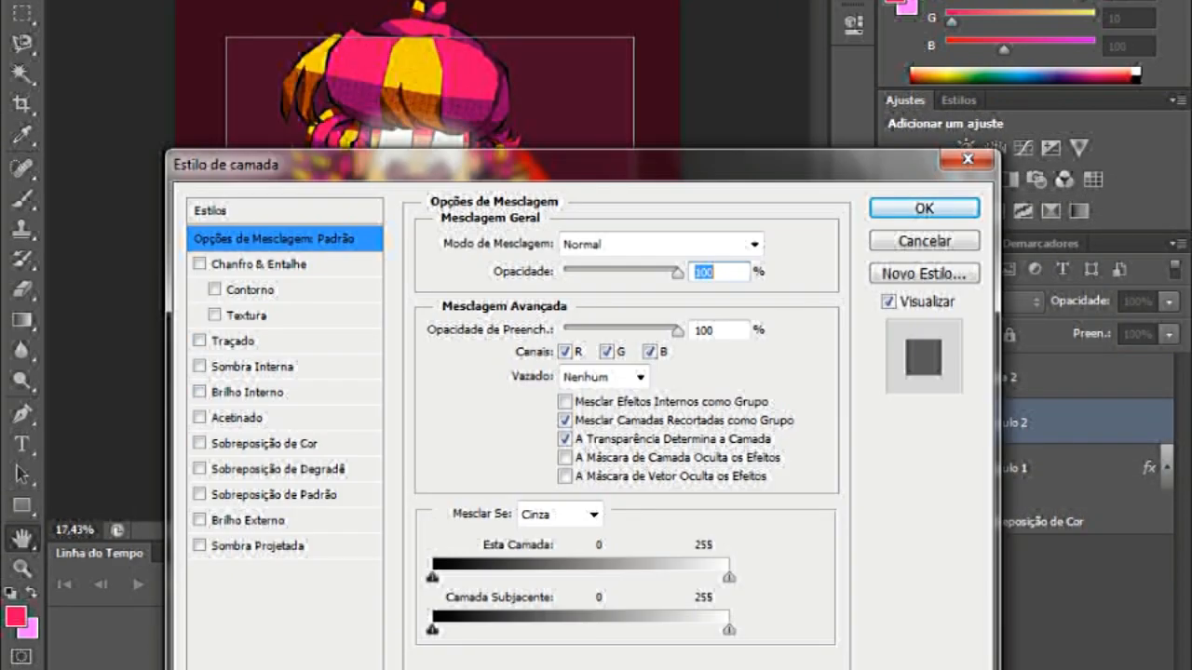
click(264, 443)
click(790, 244)
click(793, 506)
click(873, 260)
key(Return)
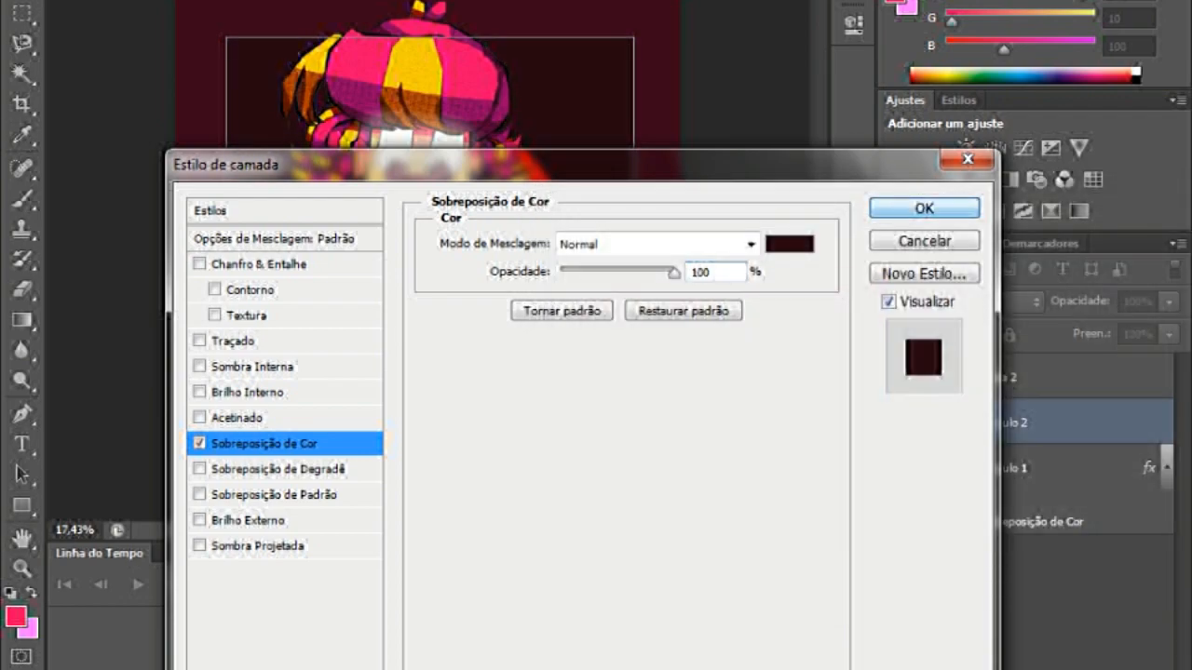
key(Return)
Stretch the inner rectangle's lower edge slightly downward and reselect the figure's layer.
key(alt+bracketright)
key(alt+bracketleft)
key(ctrl+t)
drag(430, 457, 429, 466)
key(Return)
key(alt+bracketright)
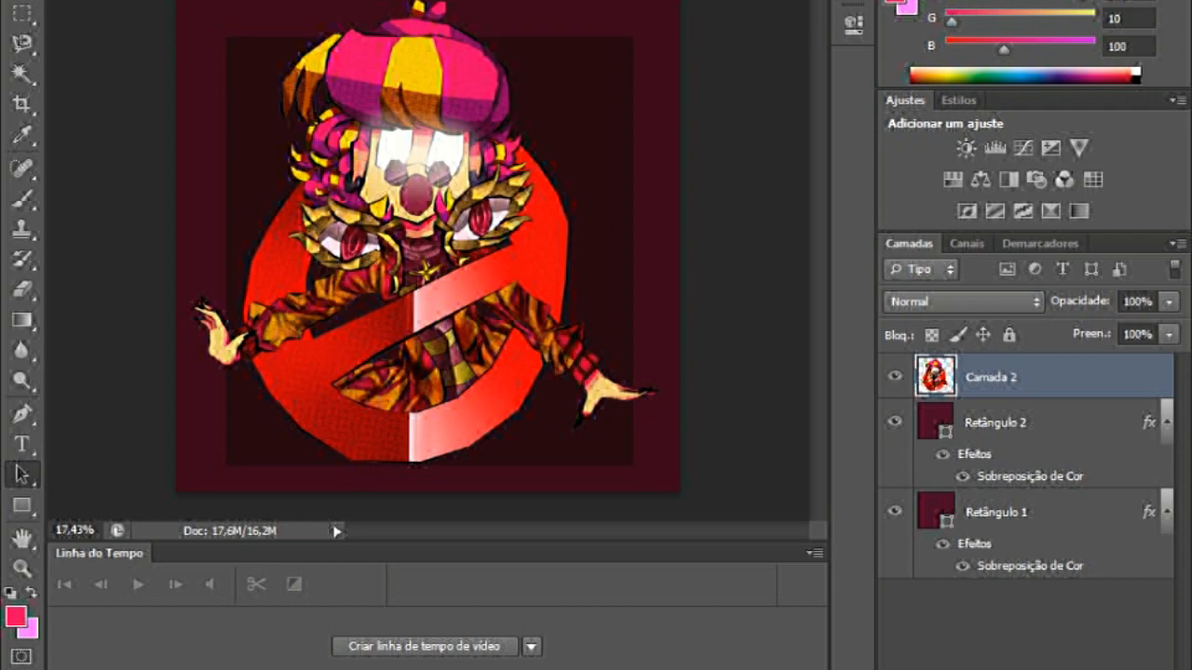
Add a Gradient Map adjustment layer above the figure, try several gradient presets and reduce its opacity to 16%.
click(1078, 210)
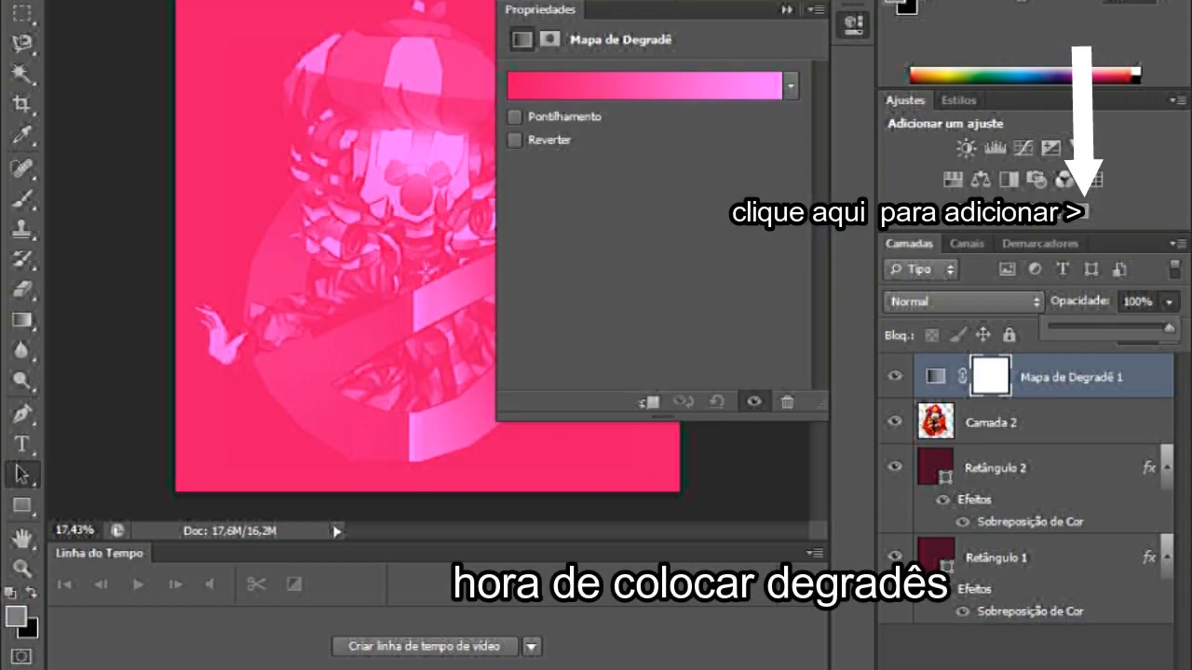
key(2)
key(6)
click(792, 86)
click(687, 135)
click(612, 172)
click(650, 210)
click(1167, 300)
drag(1086, 327, 1081, 328)
Compare more presets for the Gradient Map and settle on the dark blue, purple, red and green gradient.
click(791, 86)
click(576, 135)
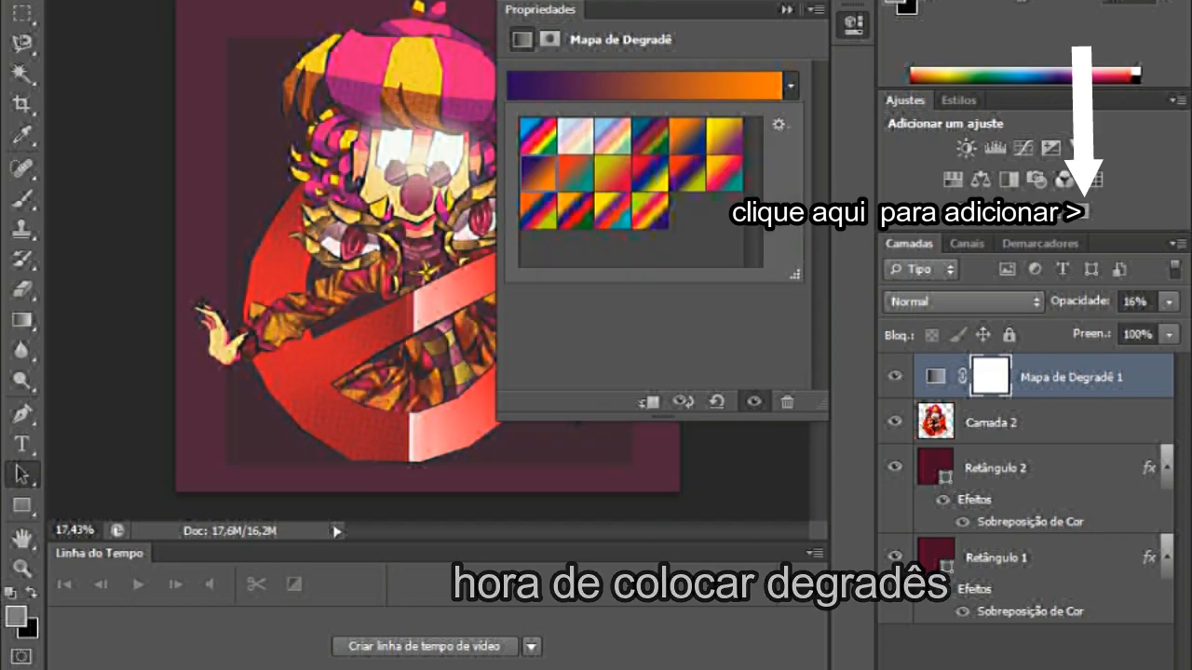
click(538, 135)
click(543, 176)
click(543, 210)
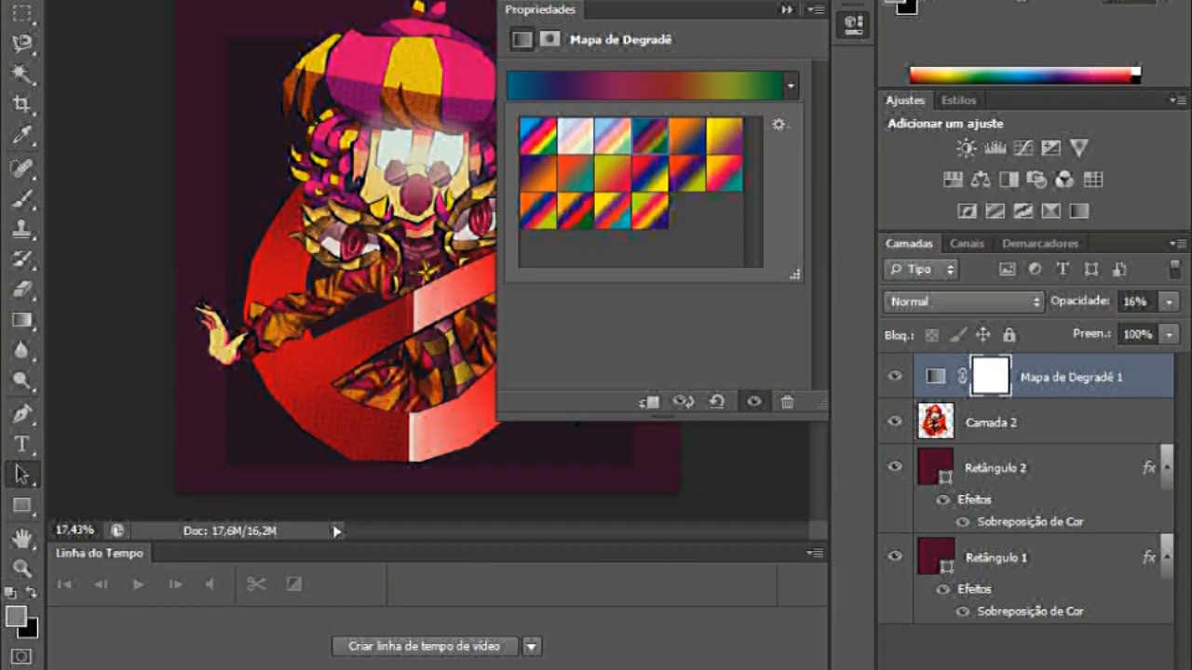
click(852, 24)
Add a new layer above the figure and paint black shadows over its face, neck and sleeves with the Brush.
key(ctrl+shift+alt+n)
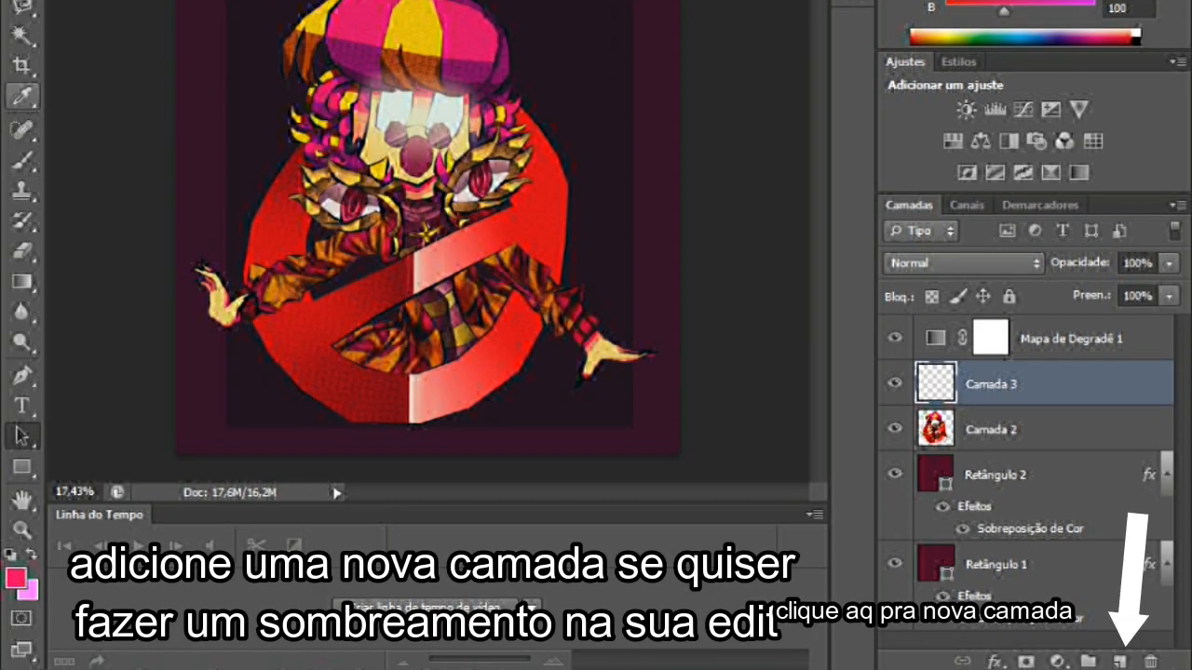
click(16, 578)
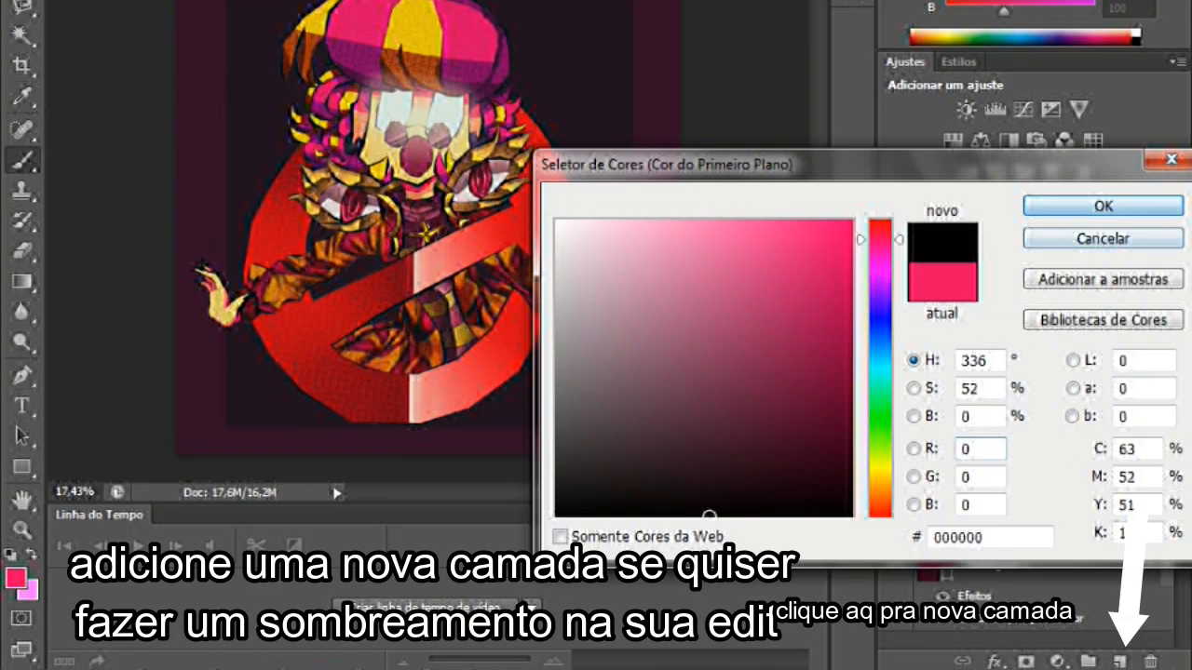
click(554, 513)
click(1104, 202)
drag(372, 256, 209, 324)
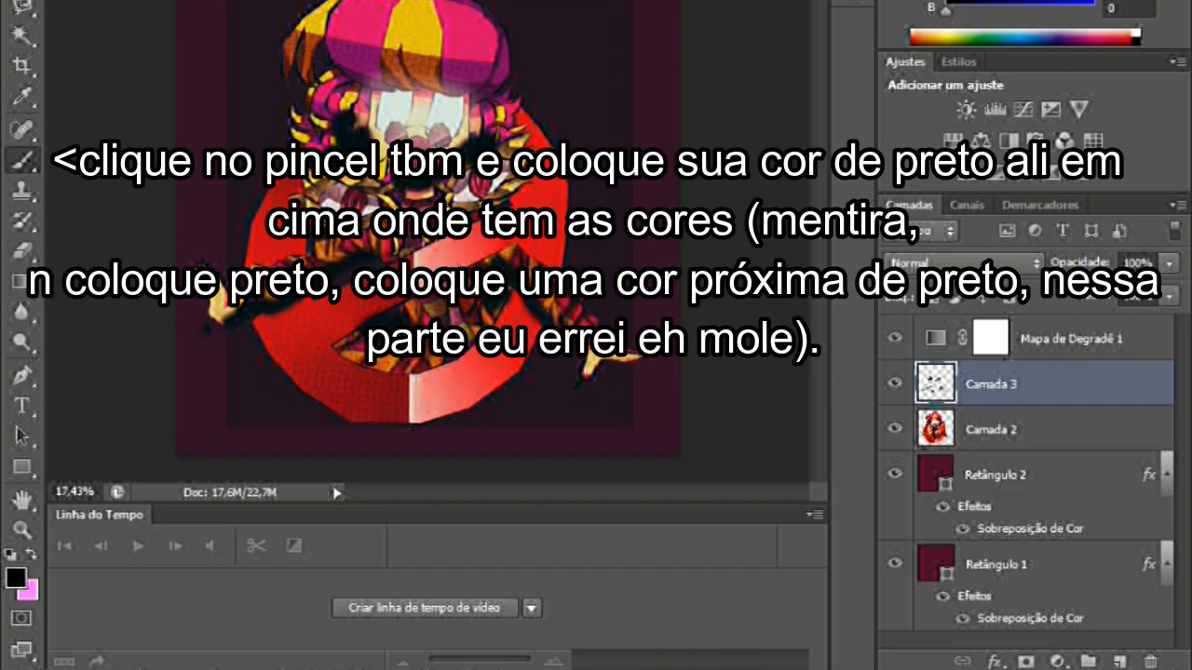
Soften the shadow layer with a 114,8 pixel Gaussian Blur and reduce its opacity to 69%.
click(404, 18)
mouse_move(503, 99)
click(859, 303)
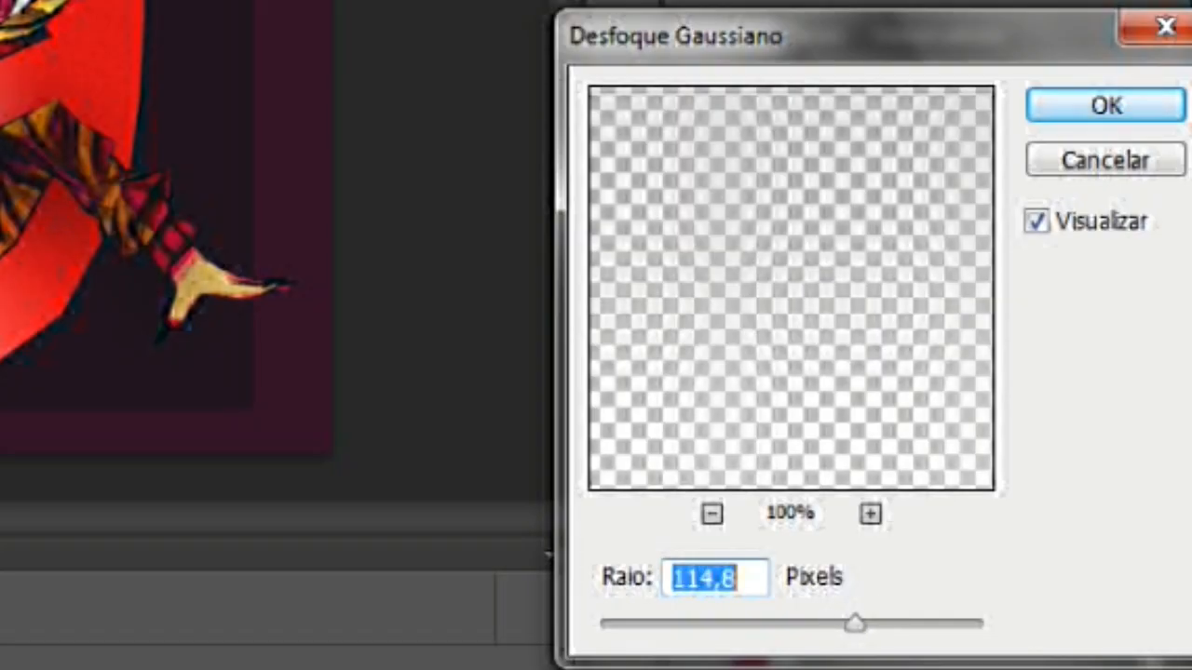
key(Return)
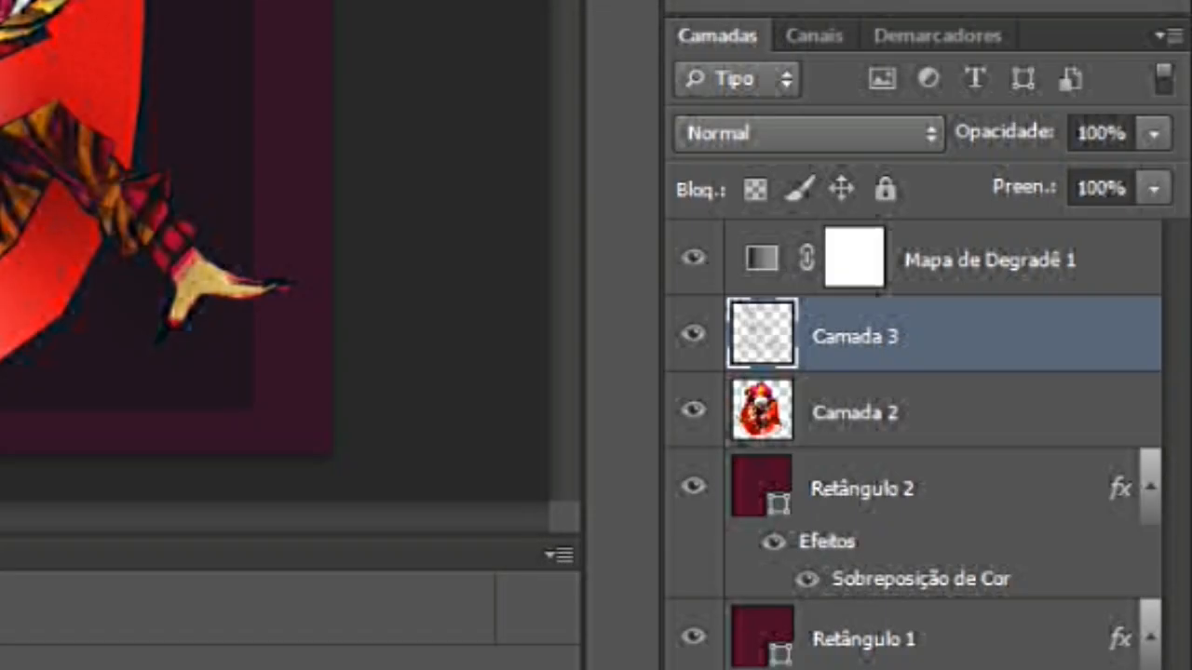
drag(1155, 177, 1066, 177)
drag(1155, 177, 1092, 177)
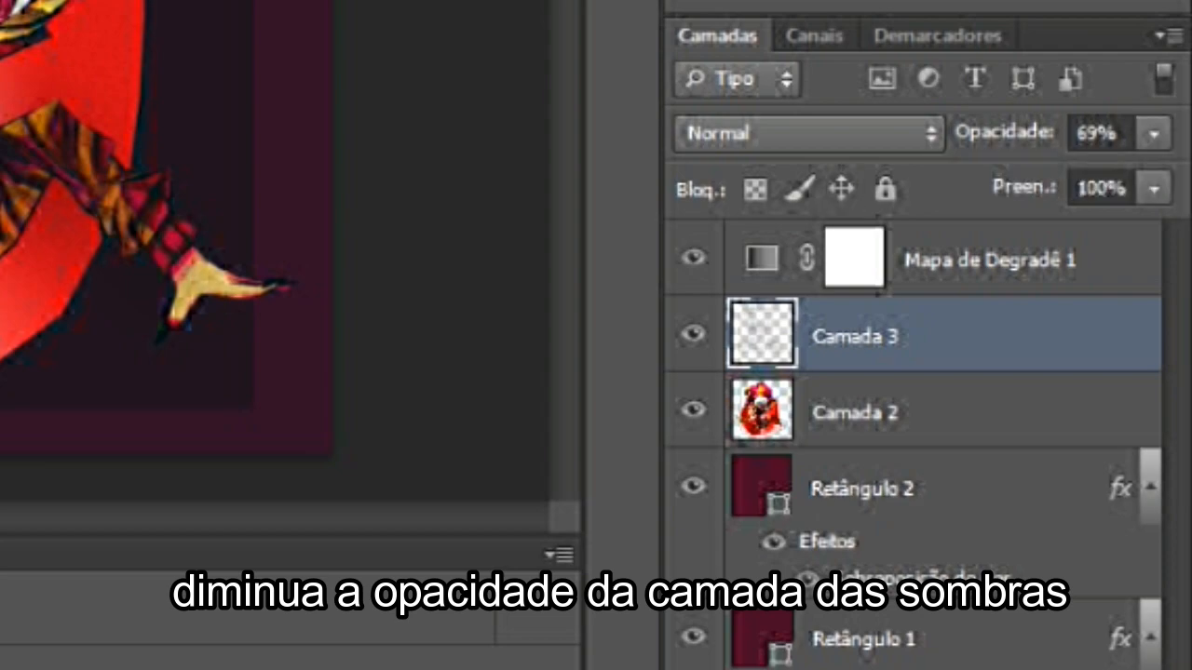
Add a second shadow layer with dark brush strokes and apply a Radial Blur to it.
key(ctrl+shift+alt+n)
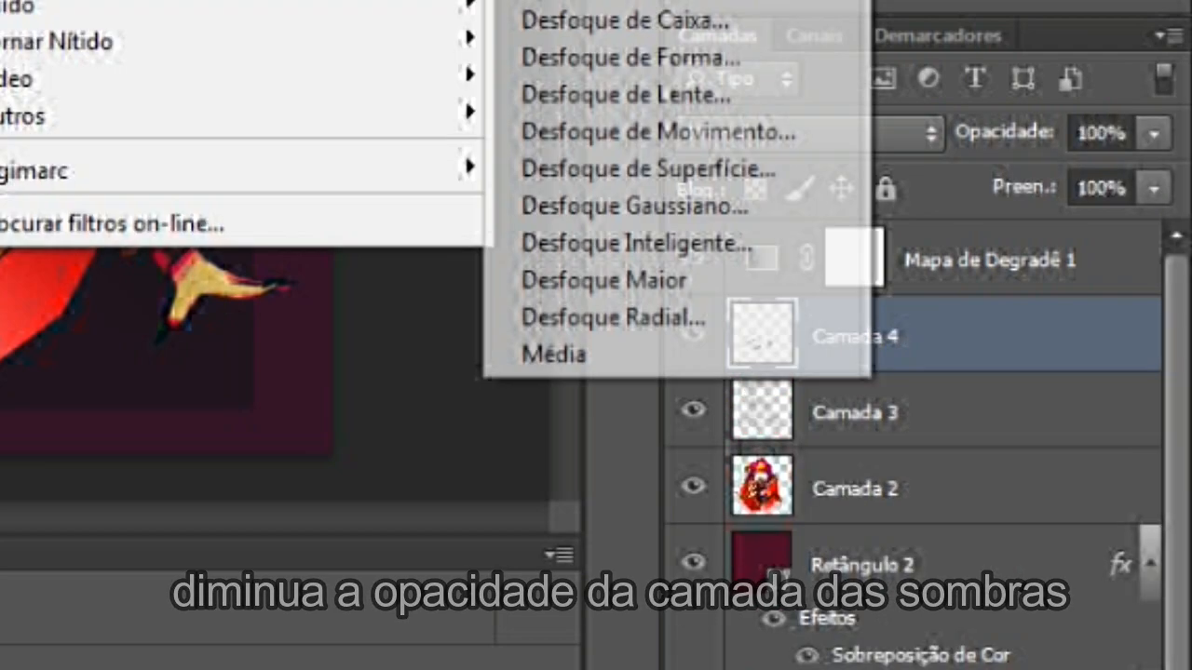
click(612, 317)
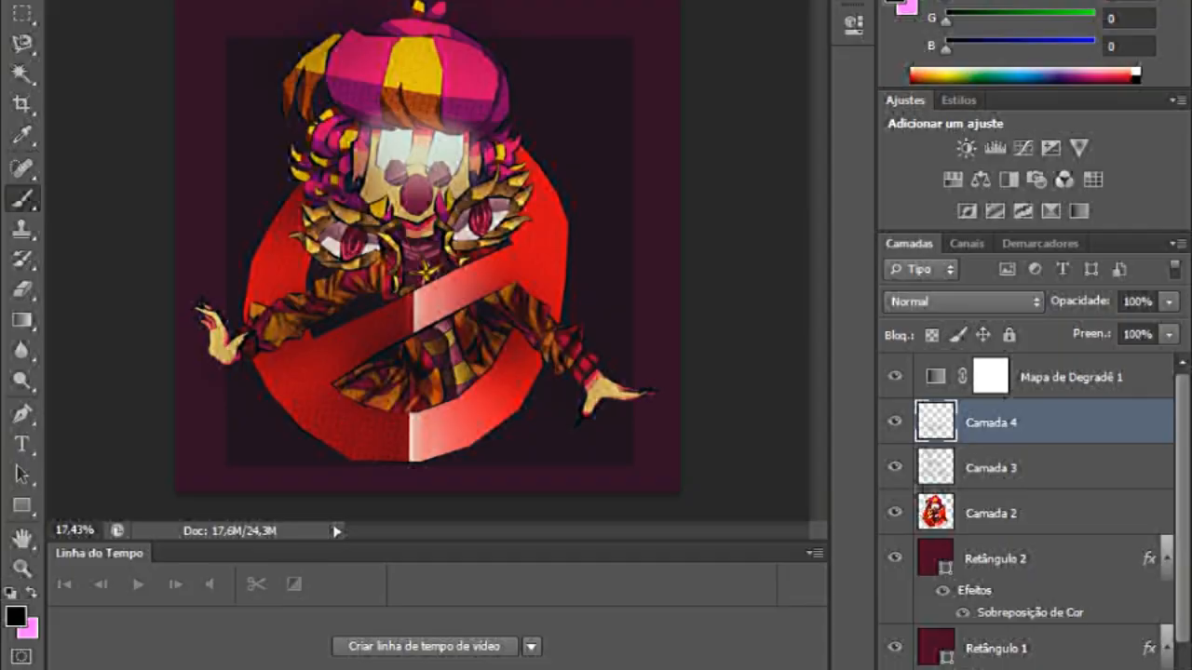
Add a new layer, set the foreground color to white and paint soft glows over both of the face's eyes.
key(ctrl+shift+alt+n)
click(19, 617)
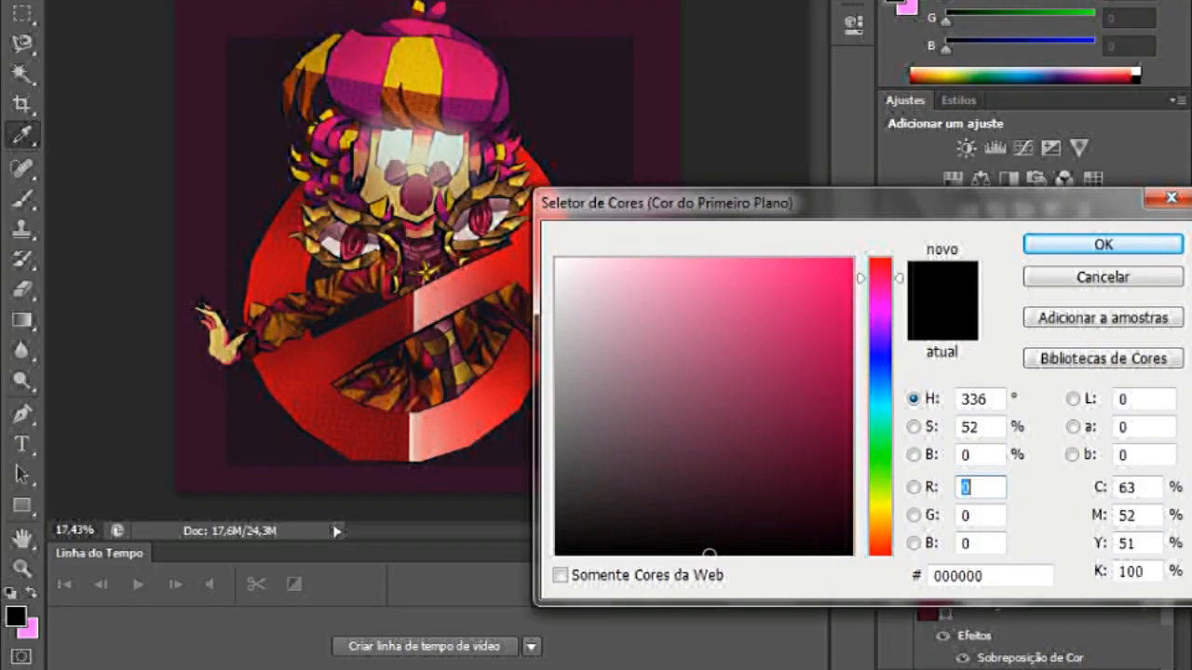
click(556, 264)
click(1139, 242)
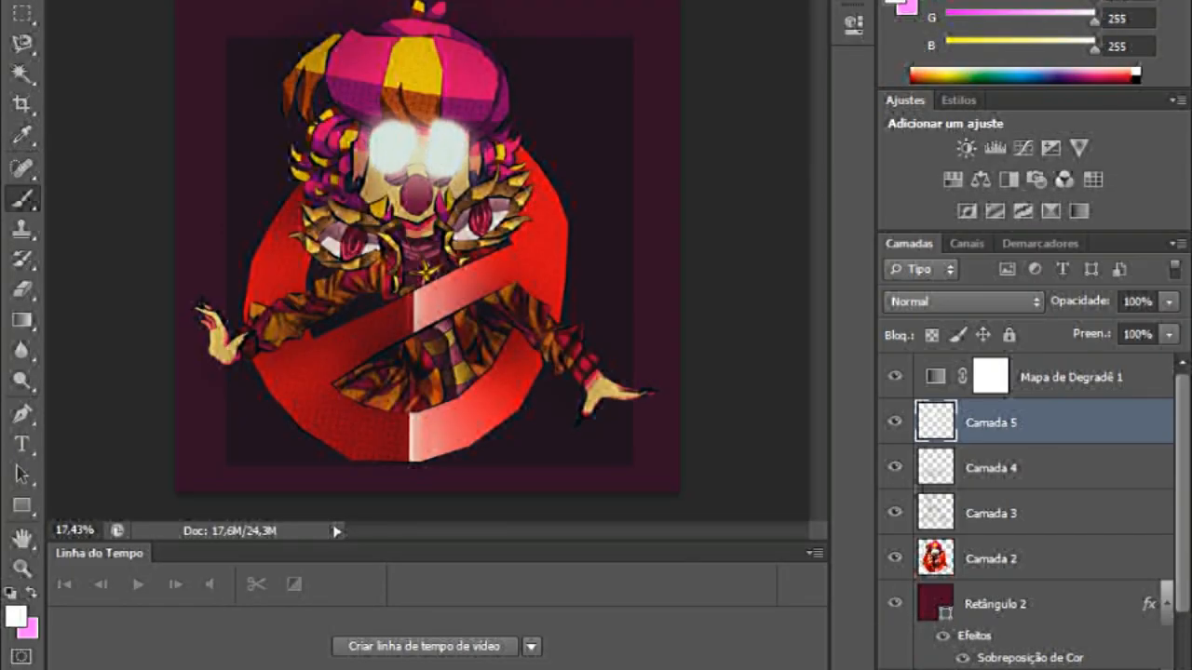
Set the eye glow layer's blend mode to Luz Brilhante and move it above the Gradient Map layer.
click(964, 301)
click(917, 209)
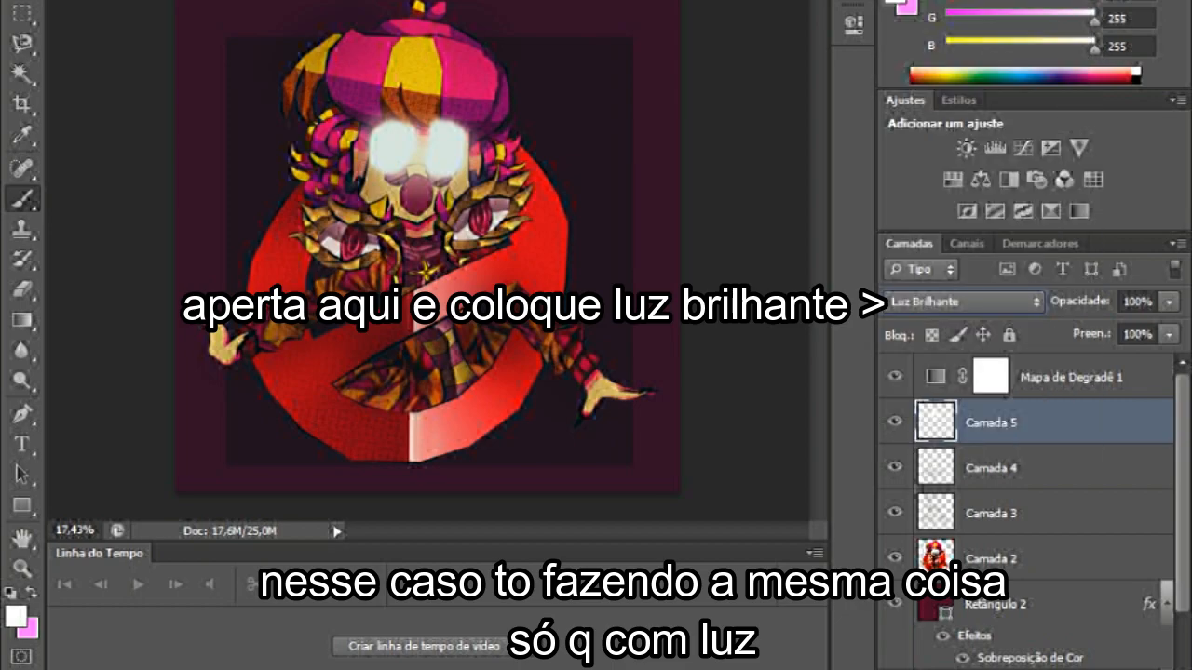
click(22, 568)
drag(427, 118, 550, 117)
drag(1025, 423, 1024, 365)
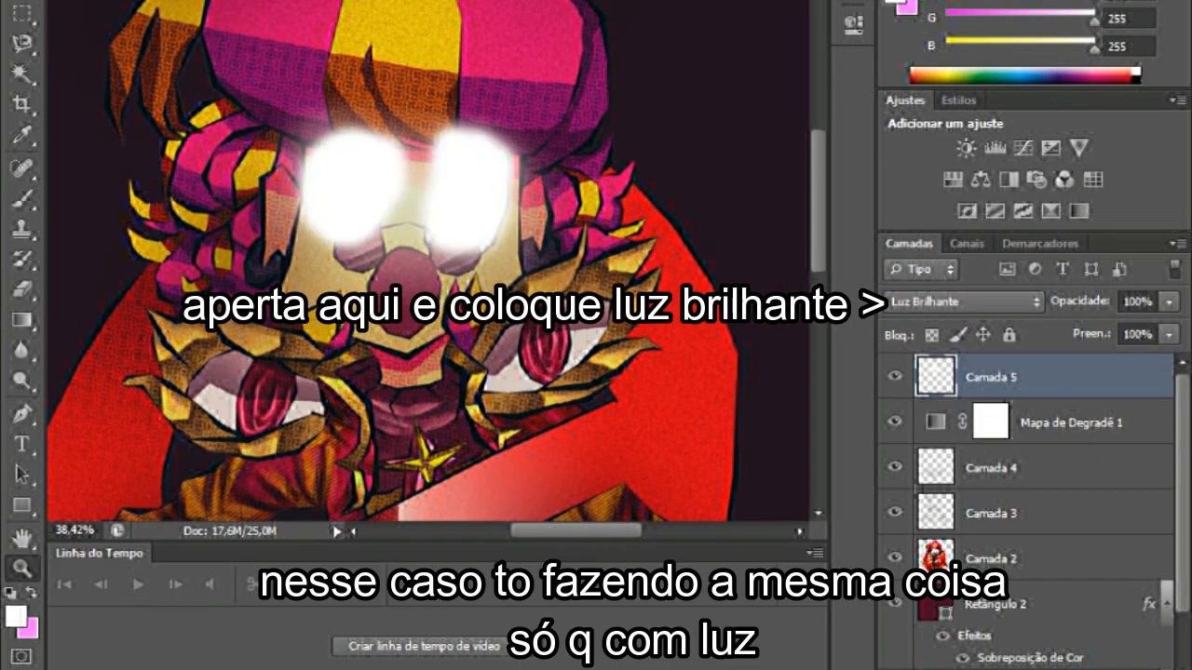
Soften the glow layer over the face's eyes with a 123,4 pixel Gaussian Blur.
click(22, 350)
click(464, 2)
mouse_move(493, 136)
click(857, 345)
mouse_move(991, 593)
mouse_down()
mouse_move(968, 593)
mouse_move(980, 593)
mouse_up()
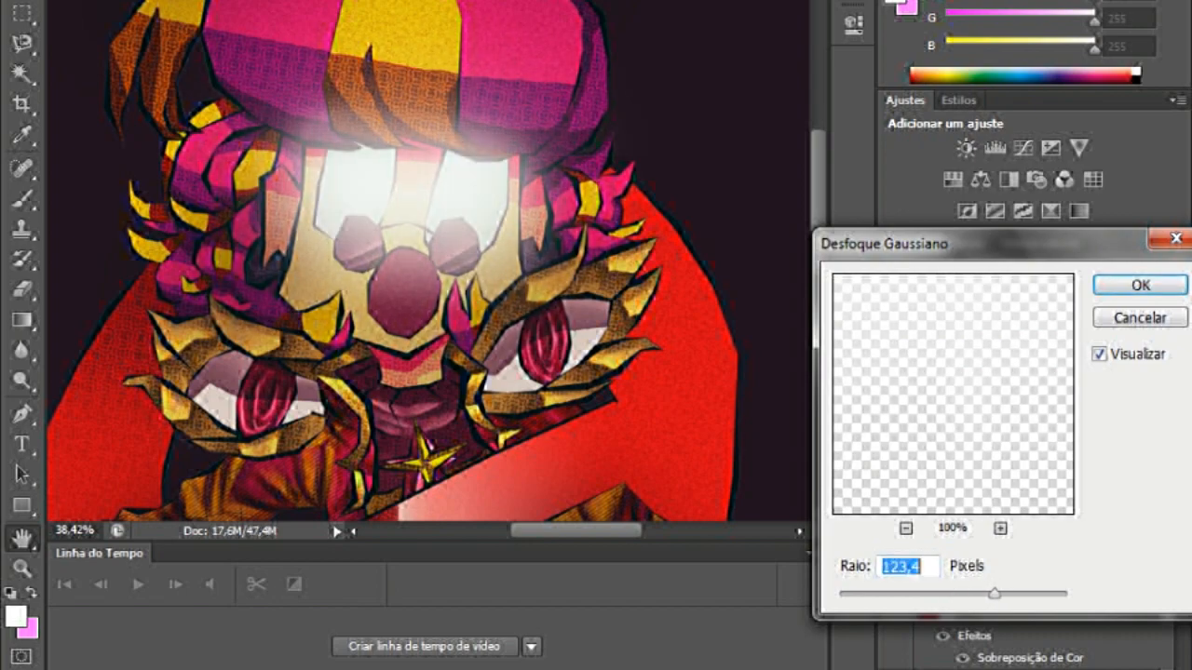
key(Return)
On a new layer set to Luz Brilhante, paint glows over the two large eyes, using pink (RGB 255, 77, 149) for the irises.
scroll(429, 279, down, 4)
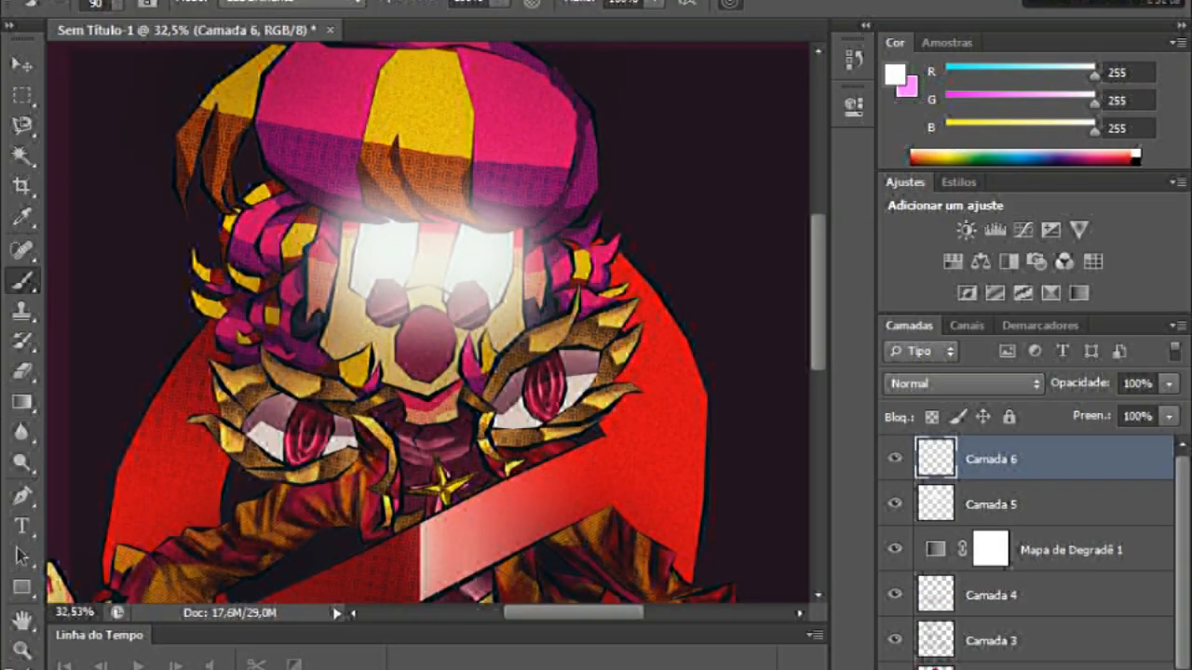
click(895, 74)
click(762, 340)
key(Return)
click(964, 384)
click(965, 291)
Blur the large eyes' glow layer with an 11,4 pixel Gaussian Blur.
click(456, 2)
mouse_move(506, 217)
click(885, 420)
drag(958, 668, 931, 667)
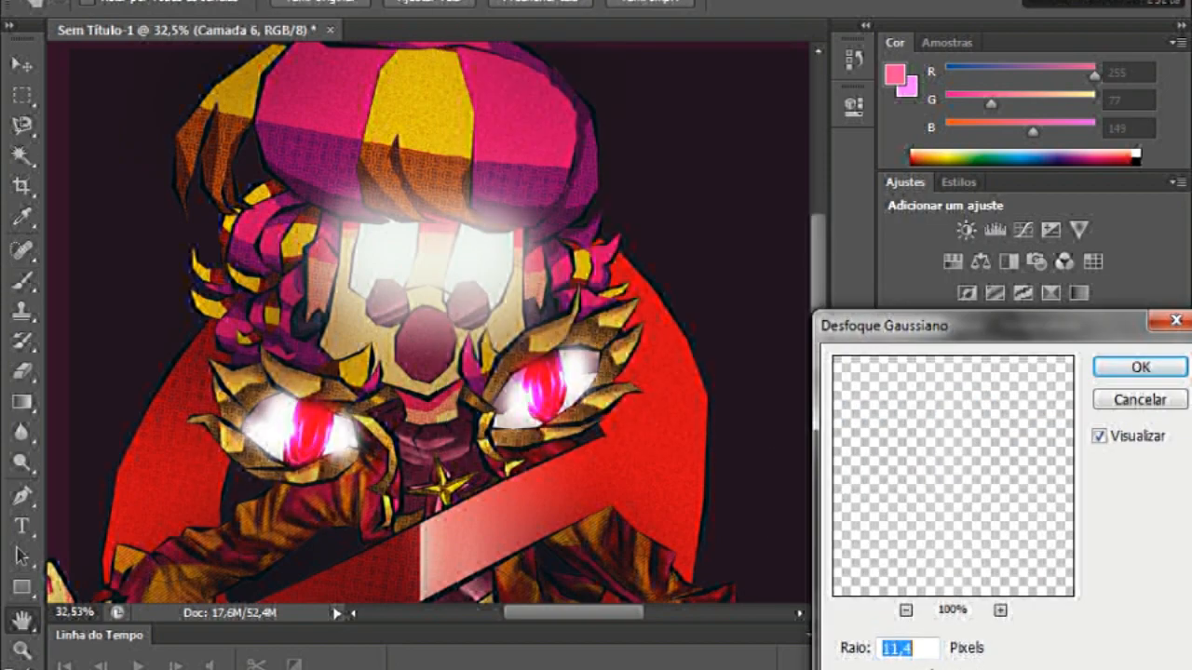
key(Return)
Add a new layer, set the foreground color to black and paint thick dark strokes around the red circle's outer edge.
key(z)
drag(528, 313, 477, 313)
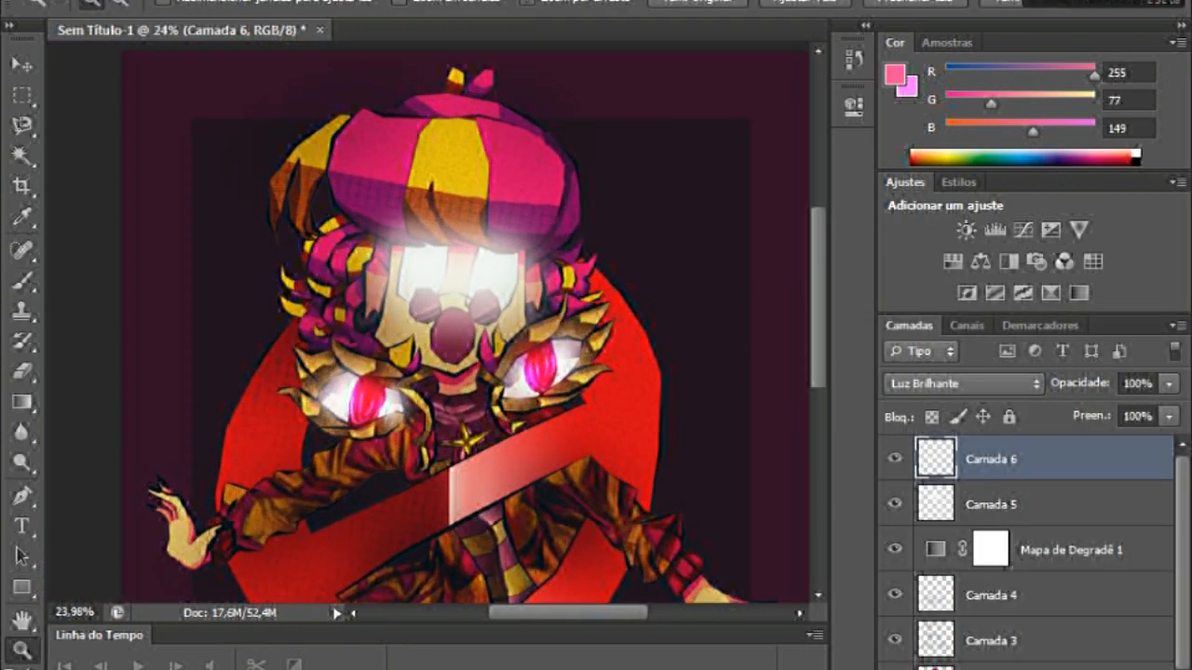
mouse_move(596, 205)
mouse_down()
mouse_move(542, 205)
mouse_move(586, 204)
mouse_up()
drag(745, 224, 714, 223)
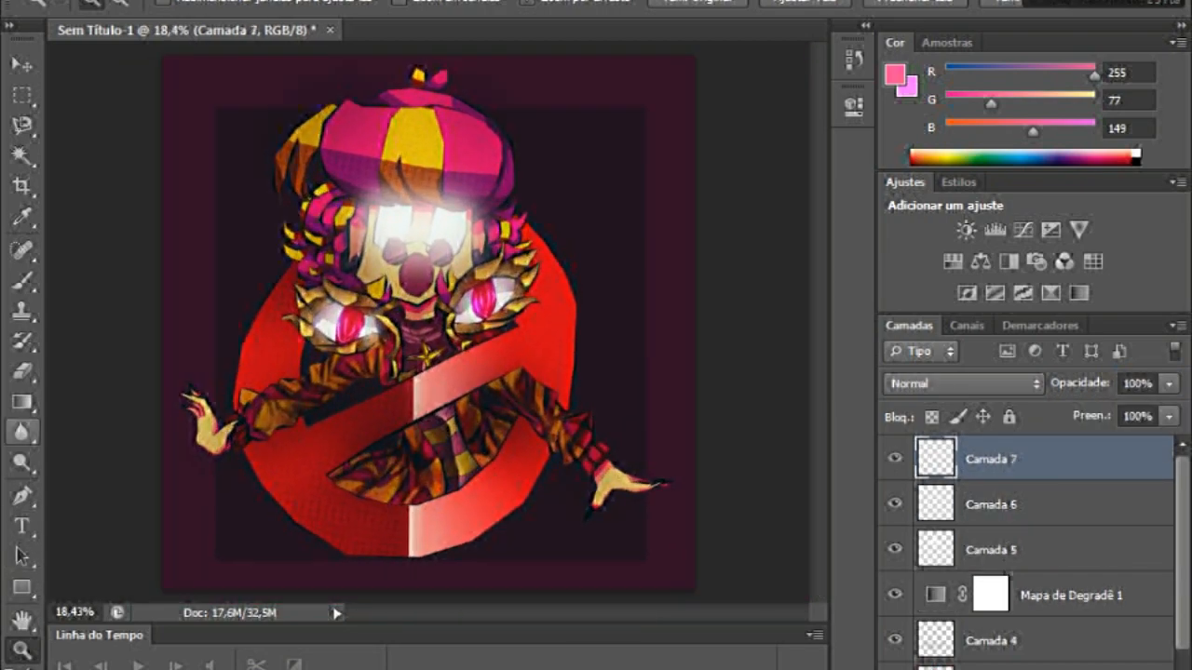
click(895, 75)
drag(770, 485, 774, 643)
key(Return)
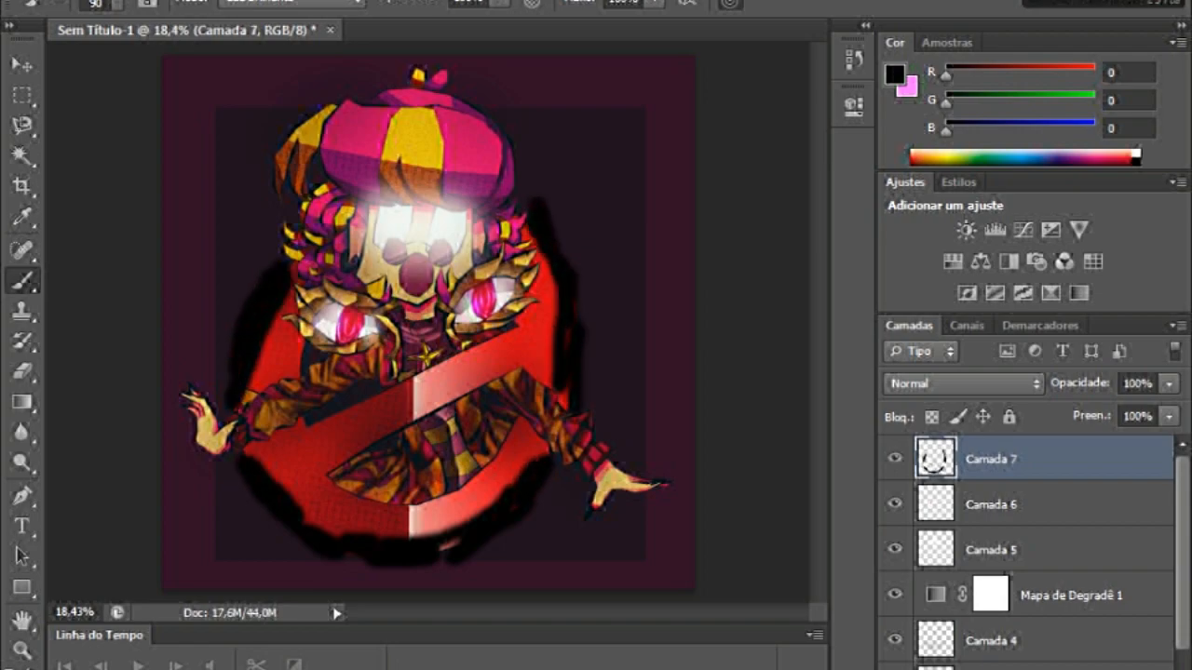
Soften the black strokes around the red circle into a diffuse shadow with Gaussian Blur.
click(466, 2)
mouse_move(605, 218)
click(858, 426)
drag(1011, 669, 1043, 669)
click(1139, 366)
Select the Camada 3 shadow layer and set its blend mode to Escurecer.
click(964, 383)
click(1024, 664)
click(964, 384)
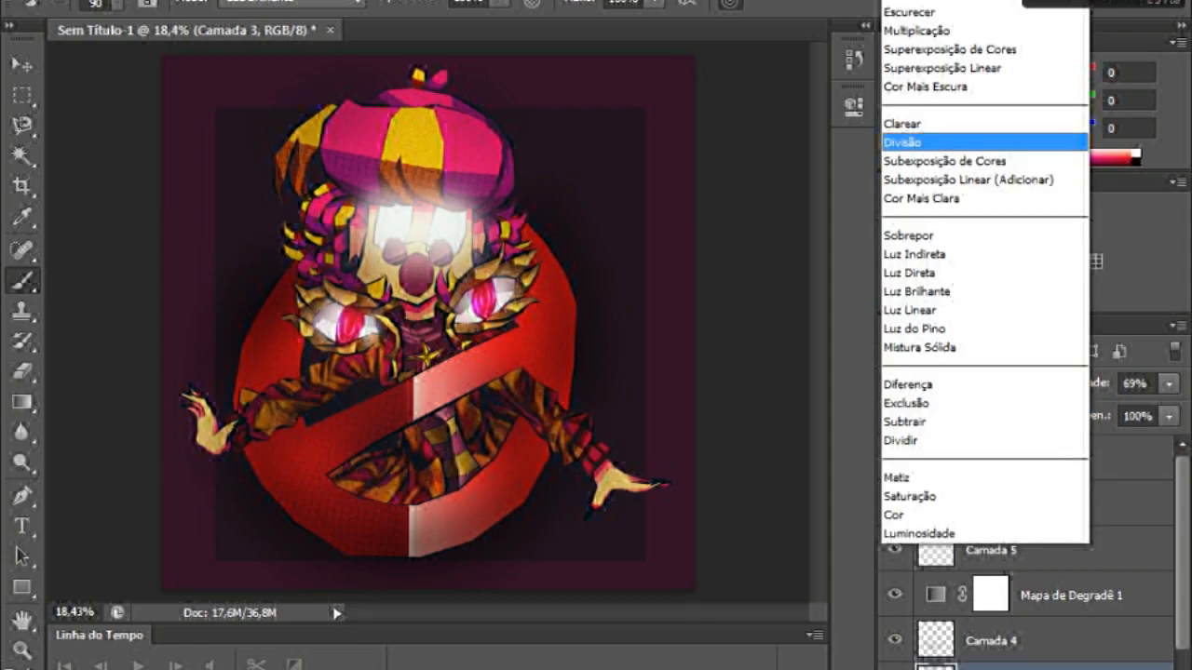
click(931, 12)
Move the Mapa de Degradê 1 layer to the top of the layer stack, above Camada 7.
drag(502, 280, 536, 280)
drag(1043, 582, 1043, 445)
mouse_move(521, 293)
mouse_down()
mouse_move(480, 294)
mouse_move(619, 294)
mouse_move(535, 293)
mouse_up()
drag(1071, 461, 1071, 549)
drag(661, 261, 652, 261)
mouse_move(1070, 550)
mouse_down()
mouse_move(1071, 594)
mouse_move(1071, 550)
mouse_up()
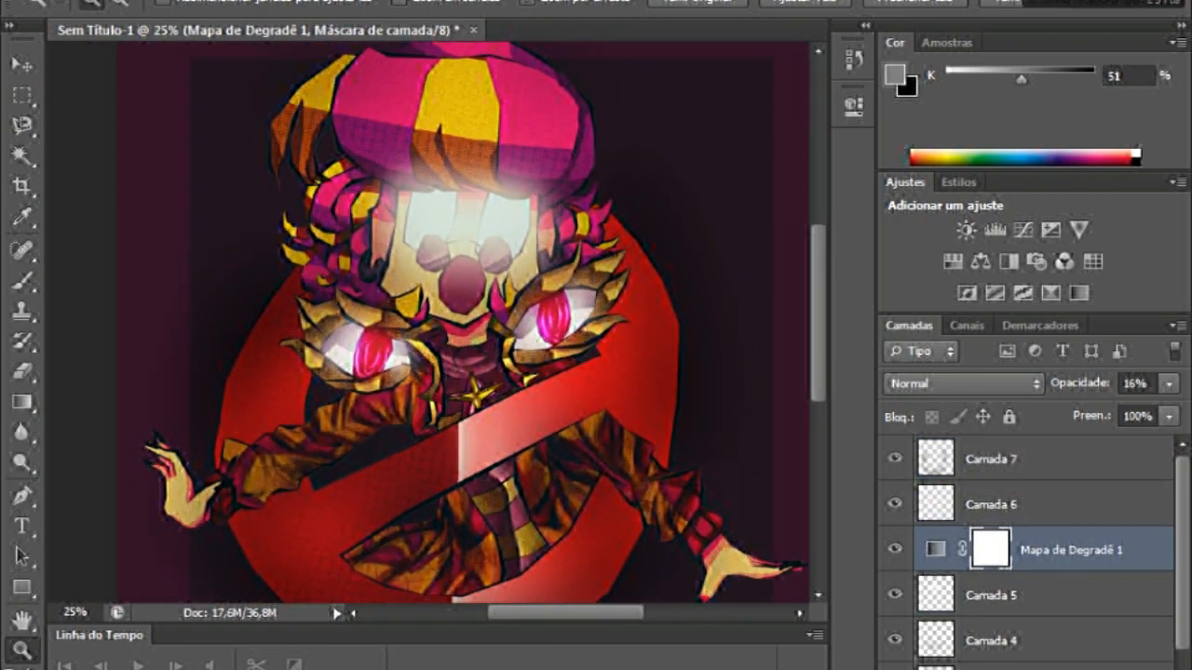
drag(466, 284, 451, 284)
drag(1071, 549, 1071, 447)
Add a second Gradient Map adjustment layer with a blue-to-green multicolour gradient at 9% opacity.
drag(731, 312, 724, 312)
click(1078, 292)
click(1168, 383)
drag(1170, 409, 1072, 410)
click(790, 168)
click(649, 292)
Set the second Gradient Map's opacity to 14% and try several other multicolour presets on it.
click(1168, 383)
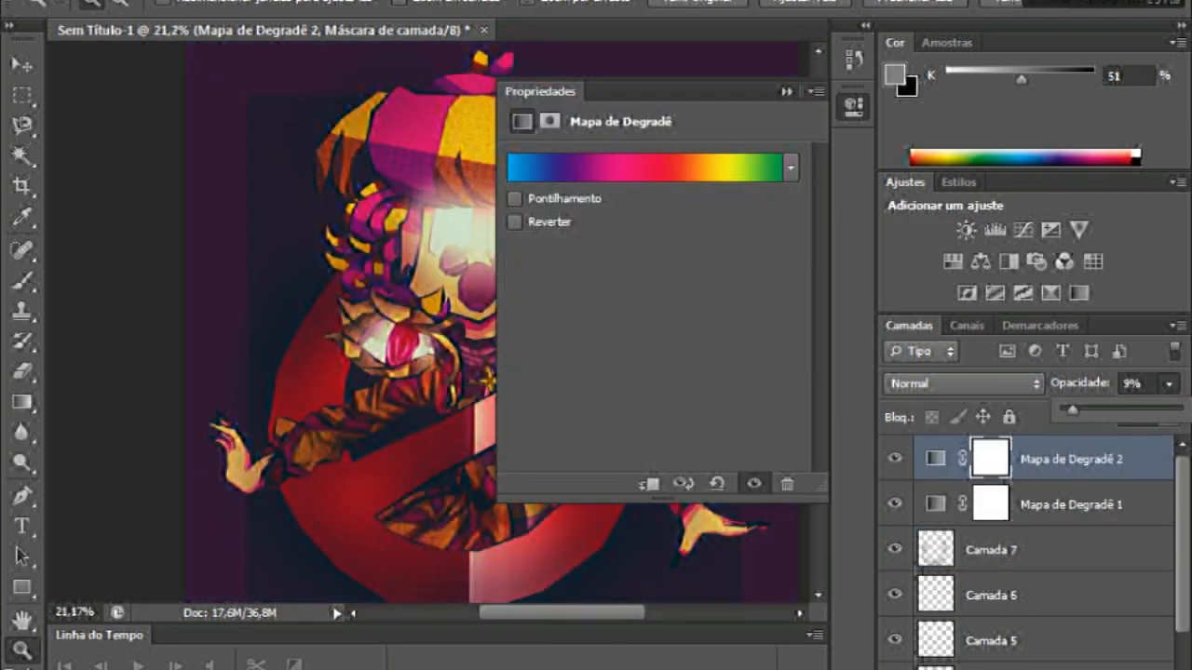
click(790, 168)
click(613, 255)
click(650, 255)
click(538, 292)
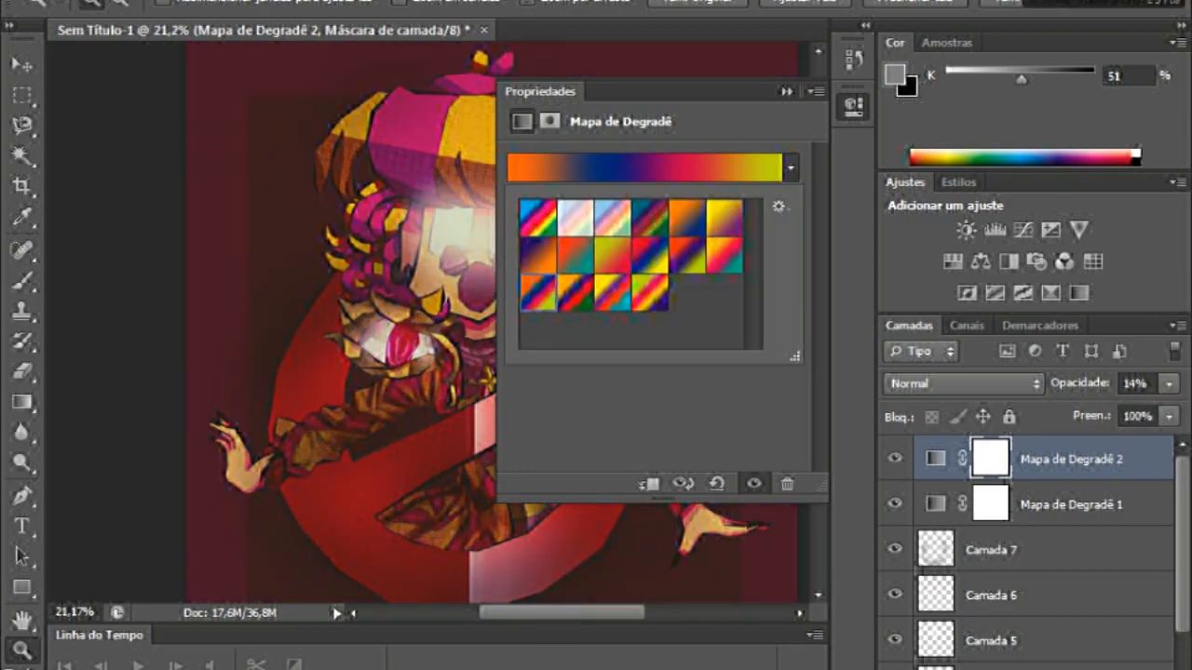
click(650, 293)
Load the Harmonias de Cores 2 gradient set and apply its blue, cream and crimson striped gradient to the second Gradient Map.
click(779, 206)
click(922, 568)
click(500, 285)
click(613, 255)
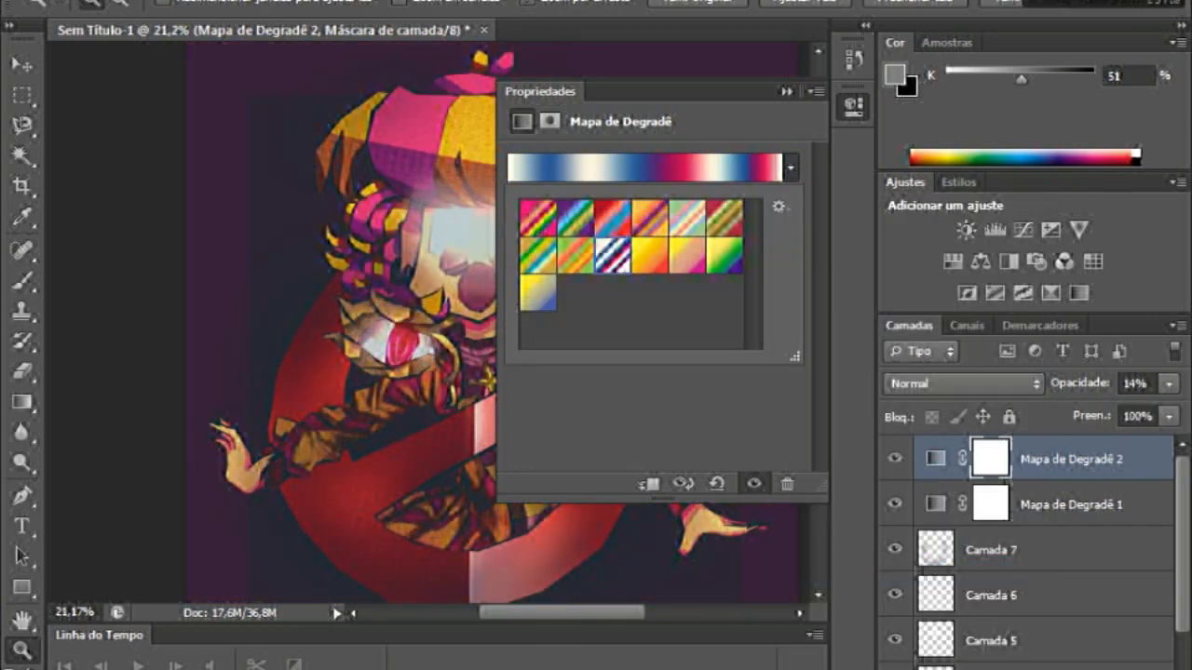
click(725, 217)
click(613, 255)
click(790, 167)
click(786, 91)
Add a third Gradient Map layer, load the noise gradient set and apply its violet, magenta and orange gradient at 13% opacity.
click(1167, 383)
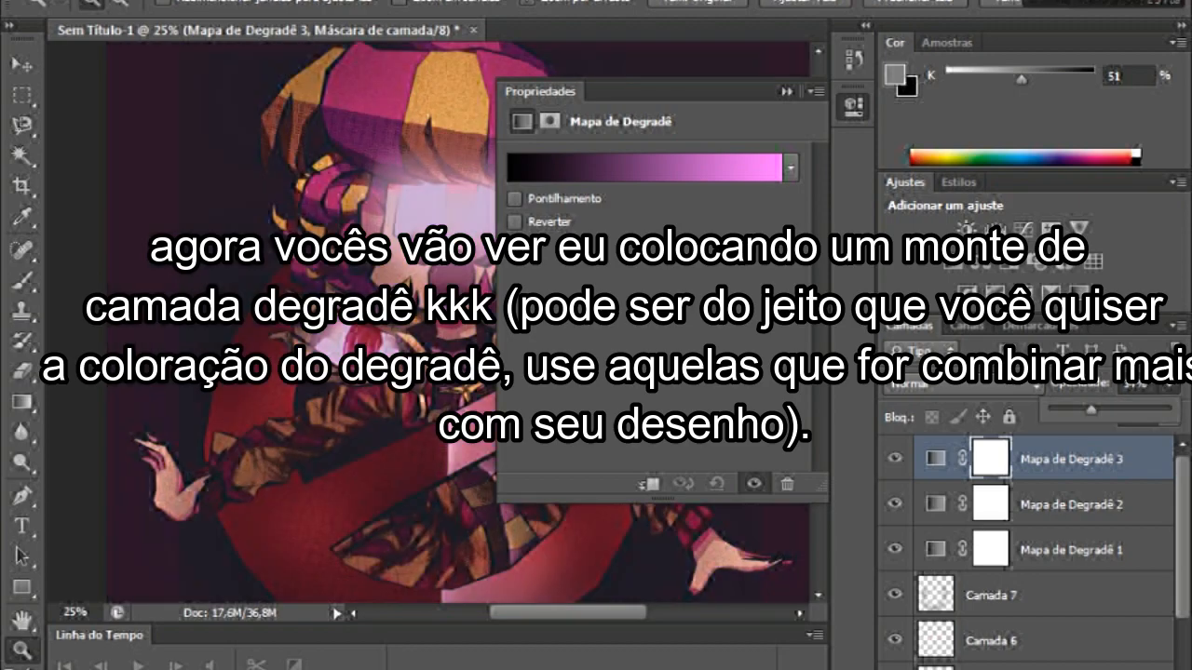
click(790, 168)
click(779, 205)
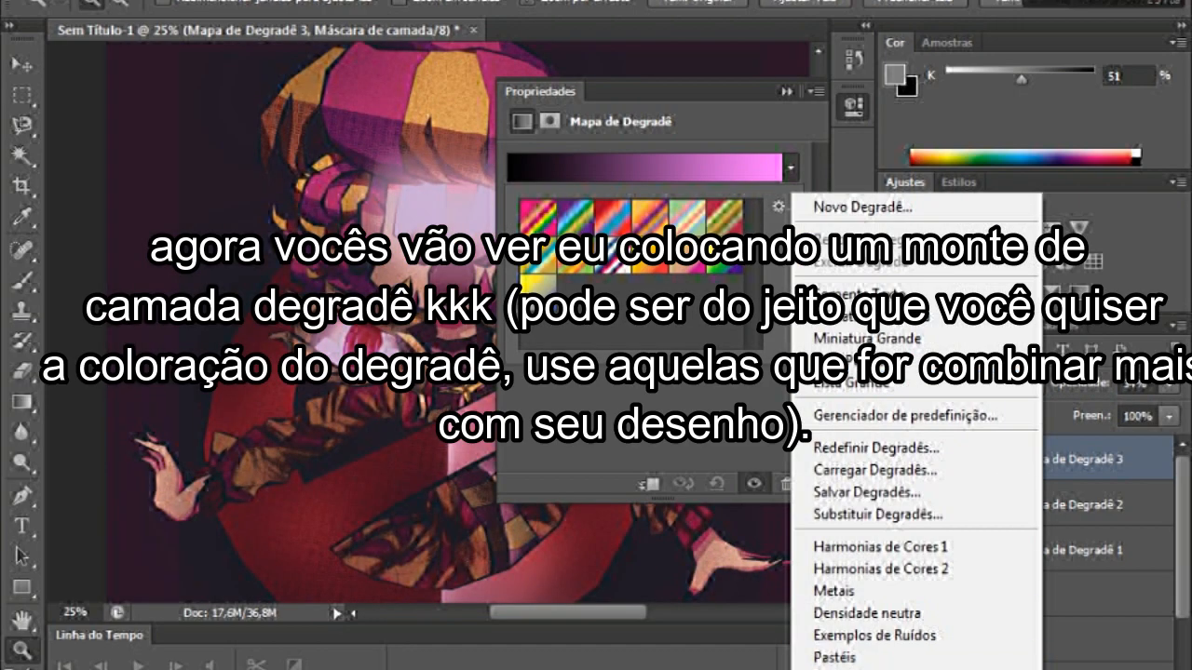
click(874, 667)
key(Return)
click(538, 256)
click(1168, 383)
drag(1125, 410, 1077, 410)
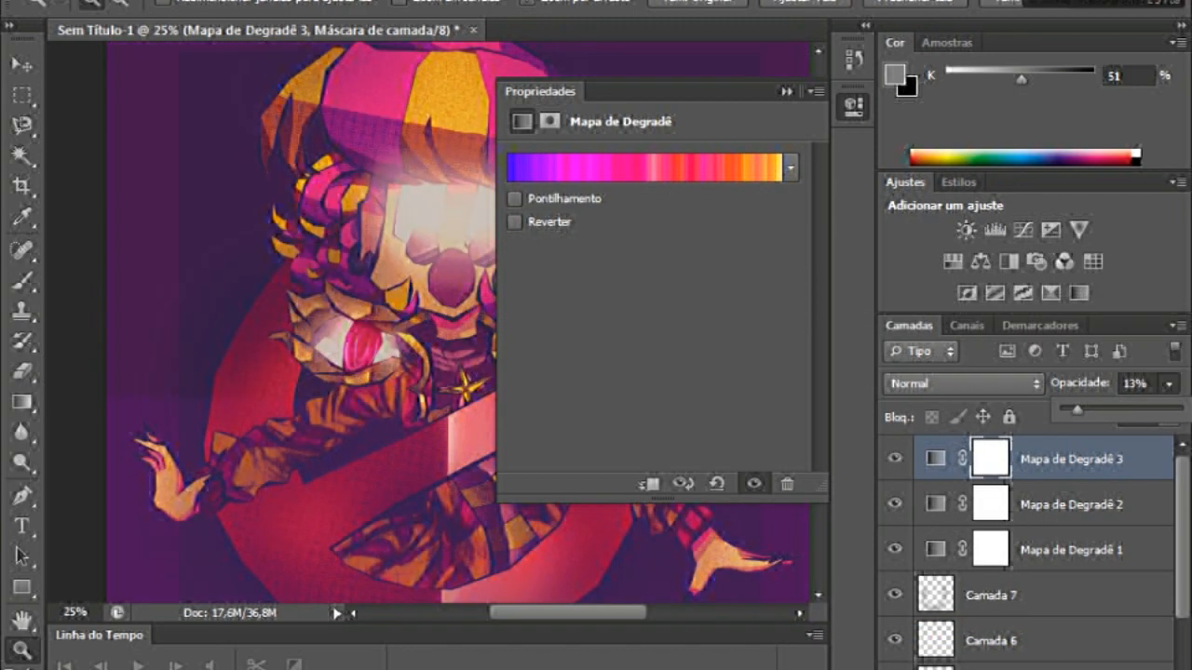
Change the third Gradient Map to the blue-and-violet noise gradient and set its opacity to 12%.
click(791, 167)
click(688, 256)
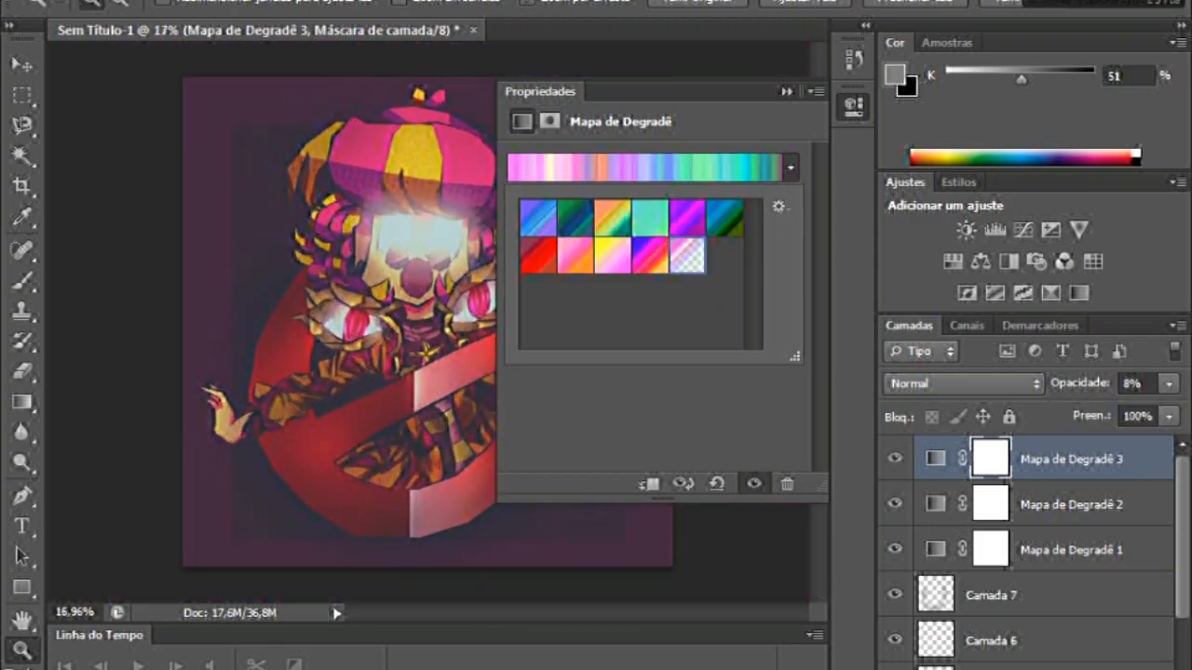
click(650, 257)
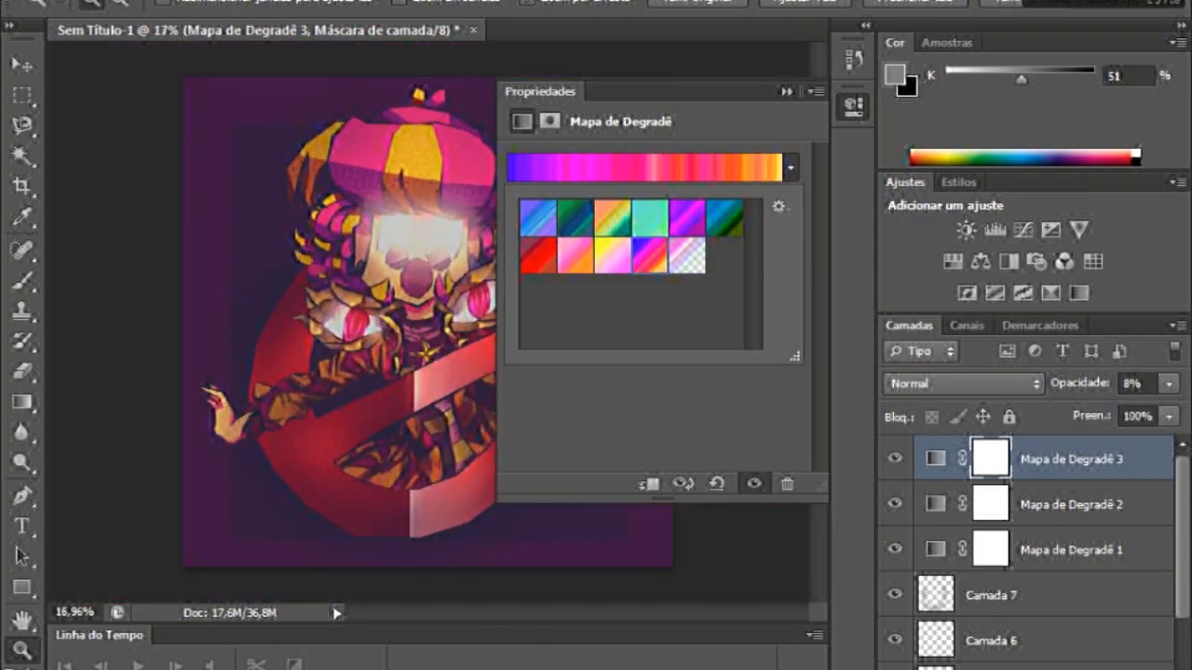
click(1168, 383)
click(791, 167)
click(538, 218)
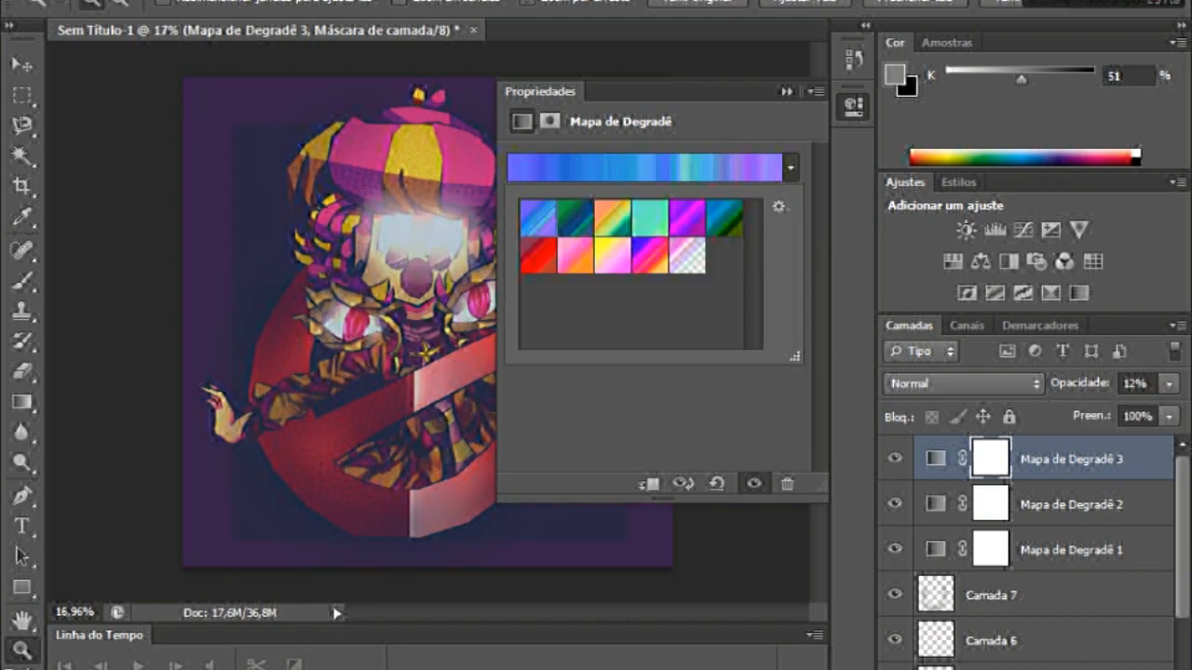
click(786, 91)
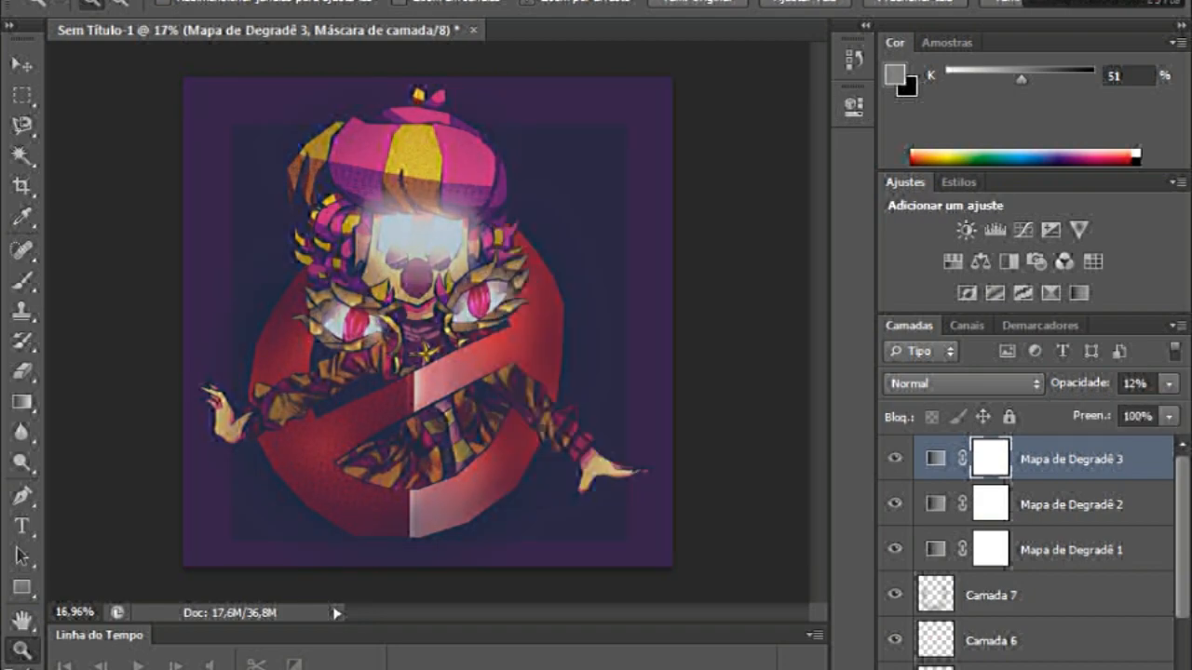
Compare other noise presets on the third Gradient Map and choose the violet, magenta and orange one.
double_click(936, 458)
click(791, 168)
click(650, 256)
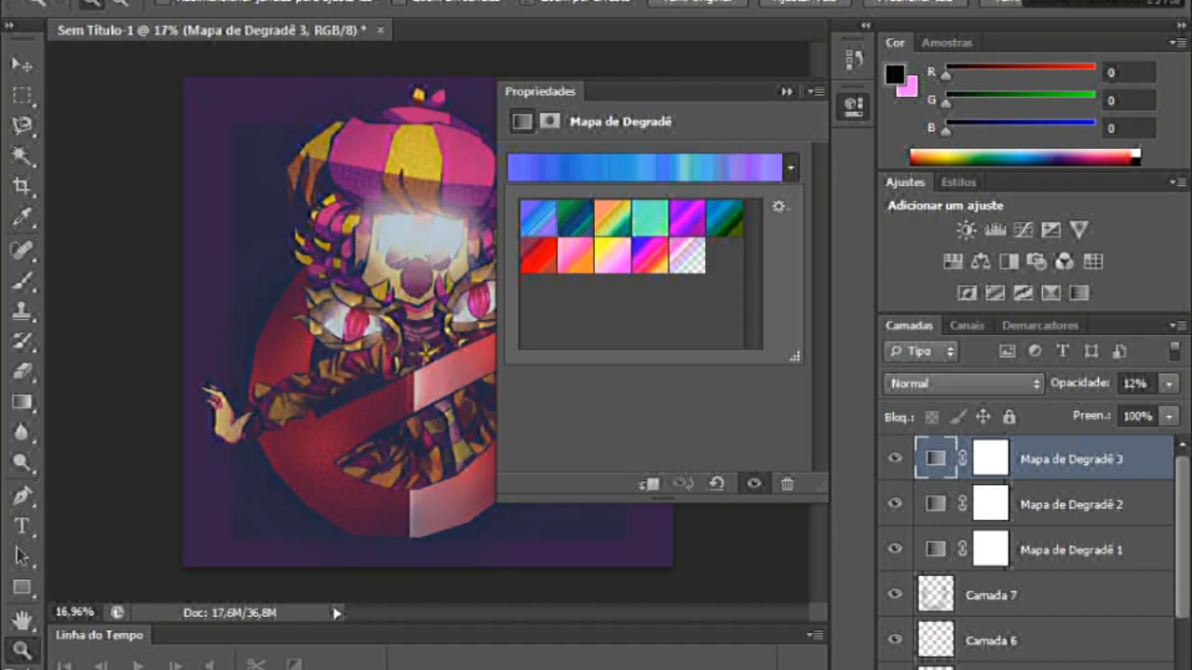
click(575, 256)
click(650, 256)
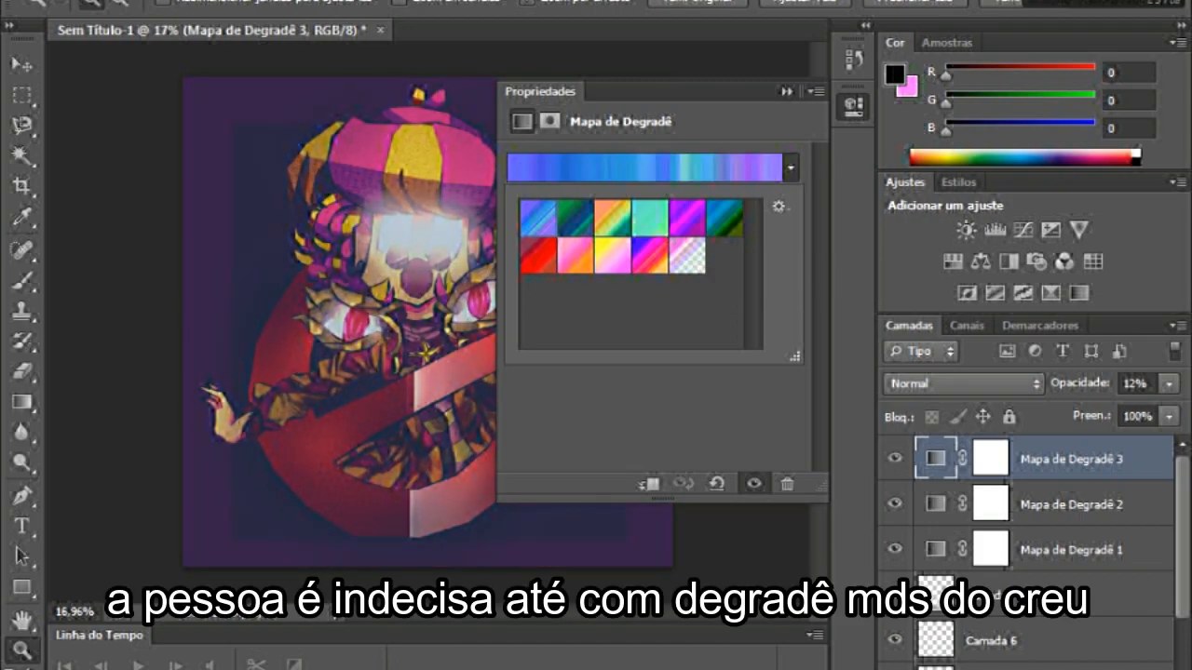
click(650, 256)
click(791, 167)
click(853, 106)
Add a fourth Gradient Map adjustment layer with the blue-and-violet noise gradient at 7% opacity.
drag(332, 195, 401, 195)
click(1078, 292)
click(1167, 383)
click(1106, 409)
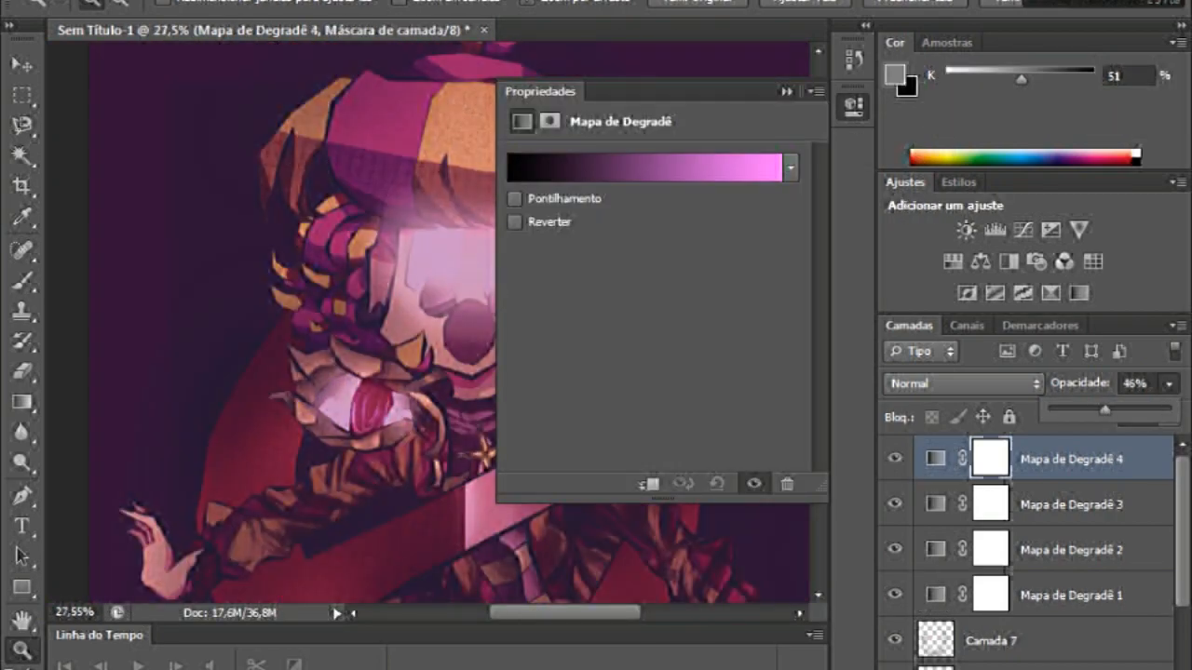
click(791, 168)
click(650, 218)
click(1168, 382)
drag(1114, 409, 1067, 410)
click(790, 168)
click(538, 255)
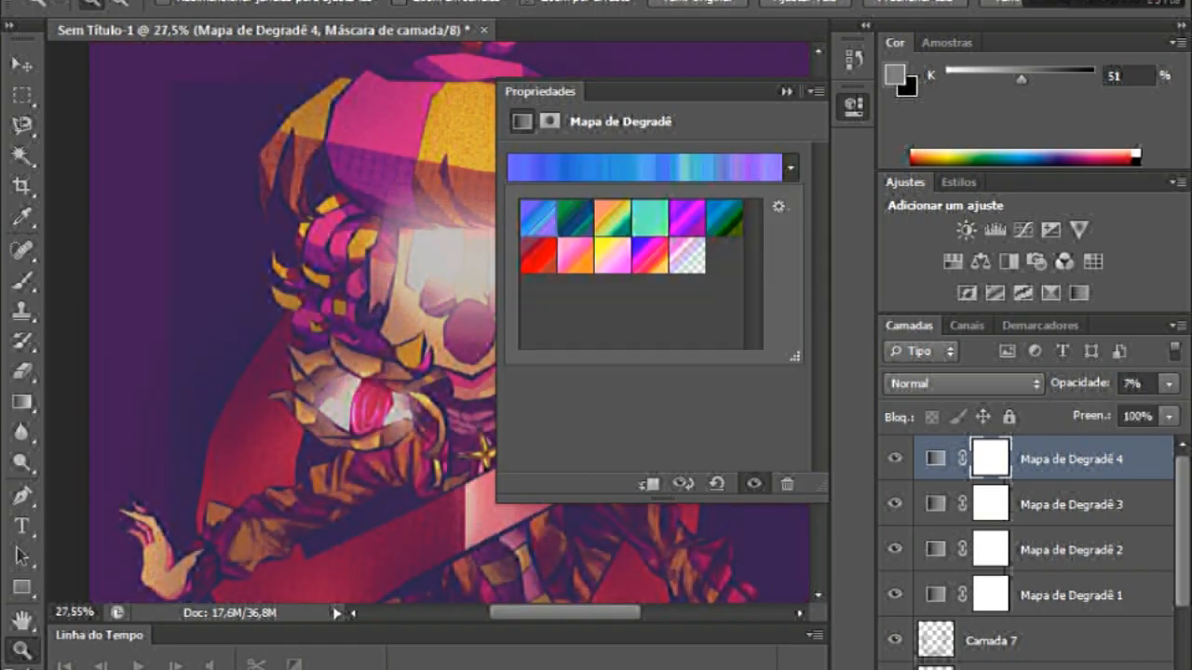
click(786, 92)
Add a fifth Gradient Map adjustment layer with the blue-to-green noise gradient at 17% opacity.
drag(721, 322, 656, 322)
click(1079, 293)
drag(1097, 410, 1069, 410)
click(790, 167)
click(724, 218)
click(1168, 382)
Load the spectrum gradient set and try its bright rainbow gradient on the fifth Gradient Map.
click(790, 168)
click(779, 205)
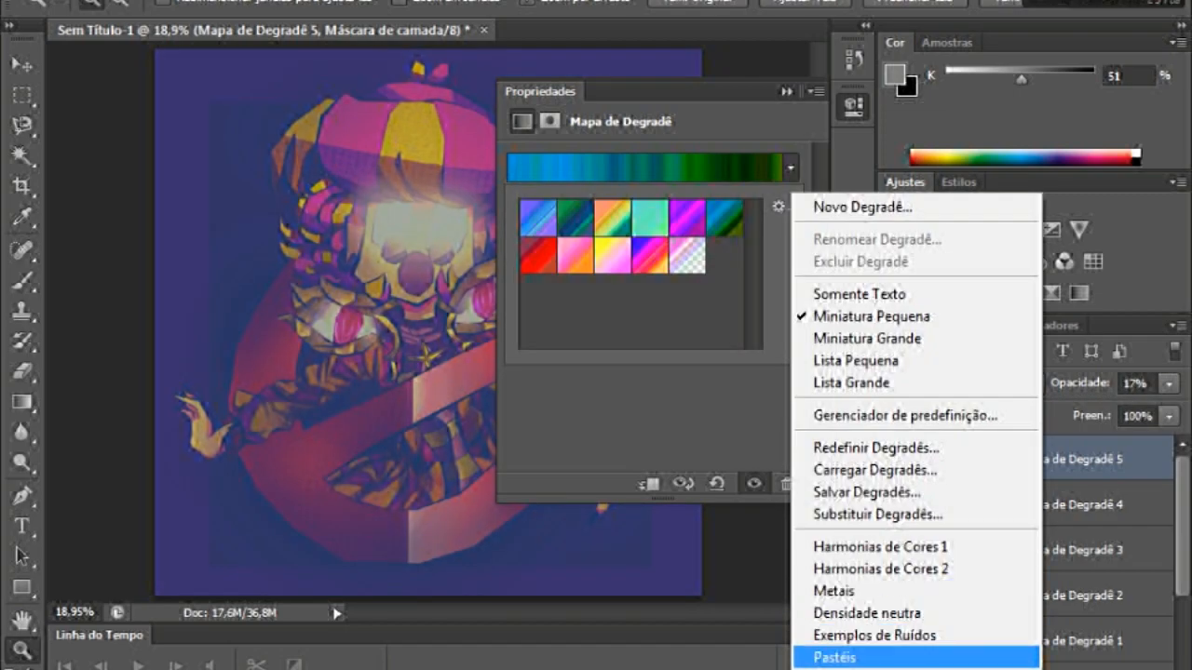
click(838, 667)
key(Return)
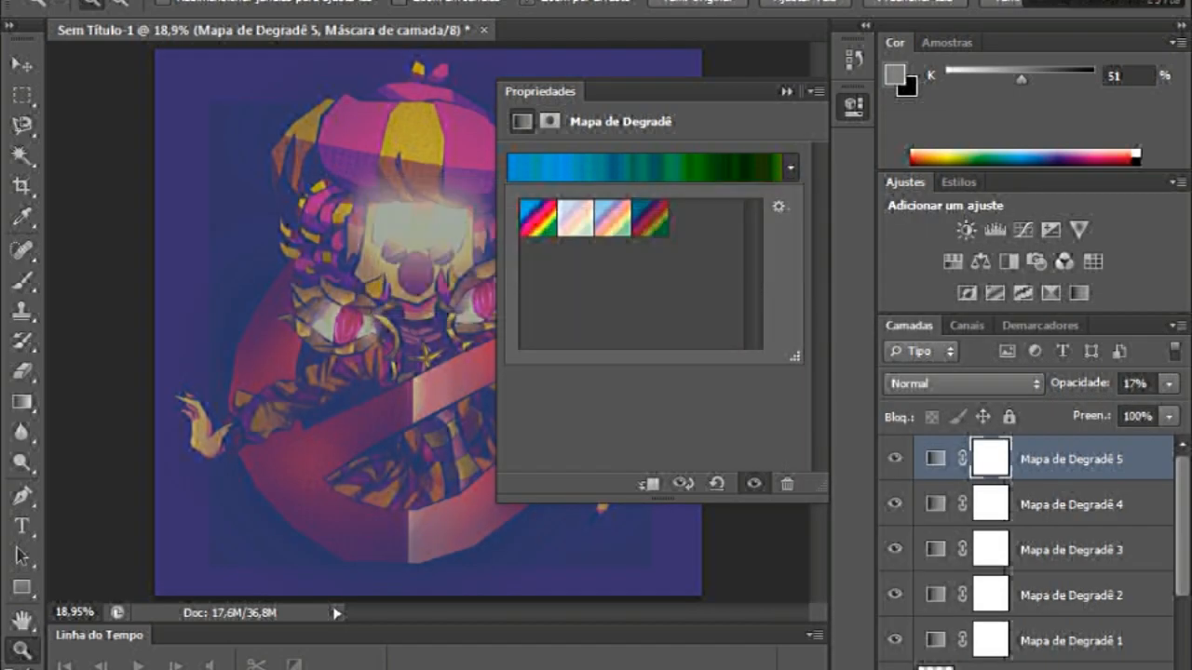
click(539, 218)
Load the large downloaded gradient pack, apply its white-to-slate-blue gradient to the fifth Gradient Map and set the opacity to 13%.
click(778, 206)
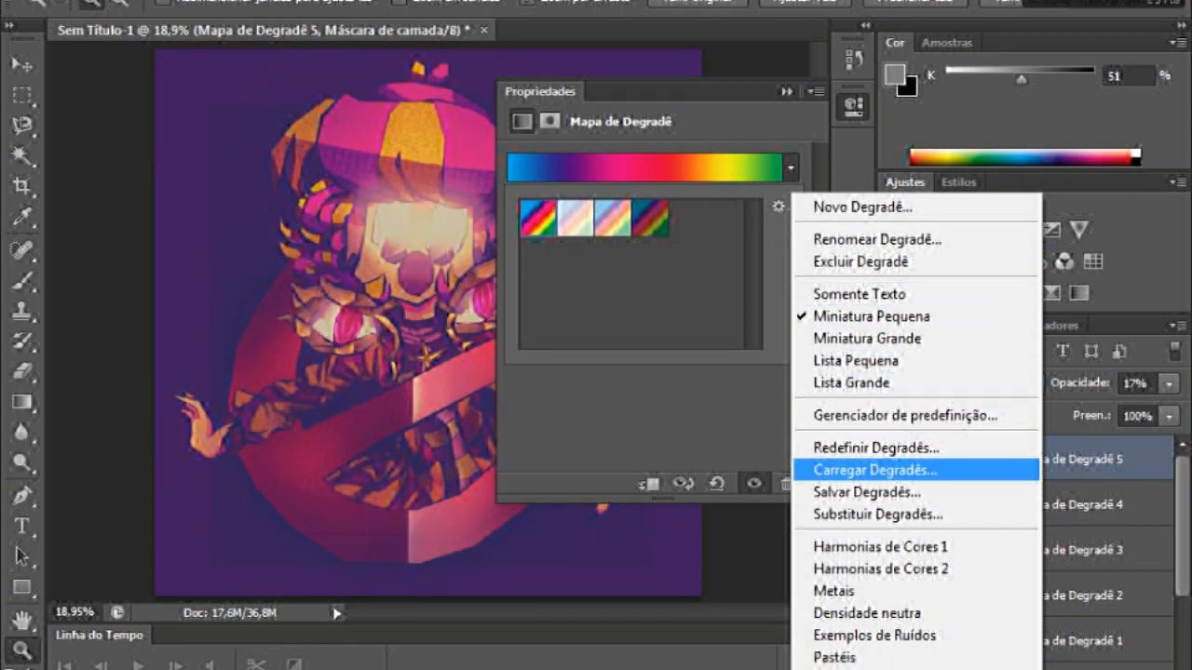
click(834, 657)
key(Return)
click(650, 293)
click(1168, 382)
mouse_move(1083, 409)
mouse_down()
mouse_move(1121, 410)
mouse_move(1067, 410)
mouse_move(1077, 409)
mouse_up()
click(791, 167)
click(724, 218)
click(1168, 383)
Try a navy-to-orange sunset gradient from the pack on the fifth Gradient Map and lower its opacity to 7%.
click(790, 168)
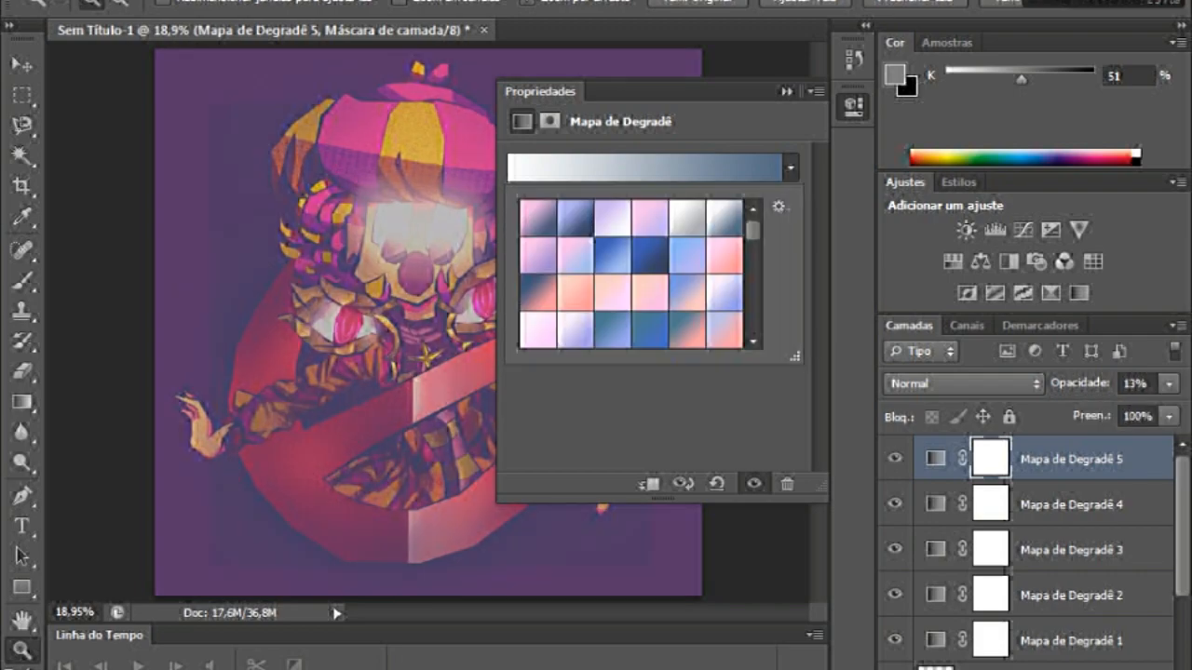
click(538, 292)
scroll(631, 273, down, 3)
click(614, 287)
scroll(639, 274, down, 5)
click(1168, 383)
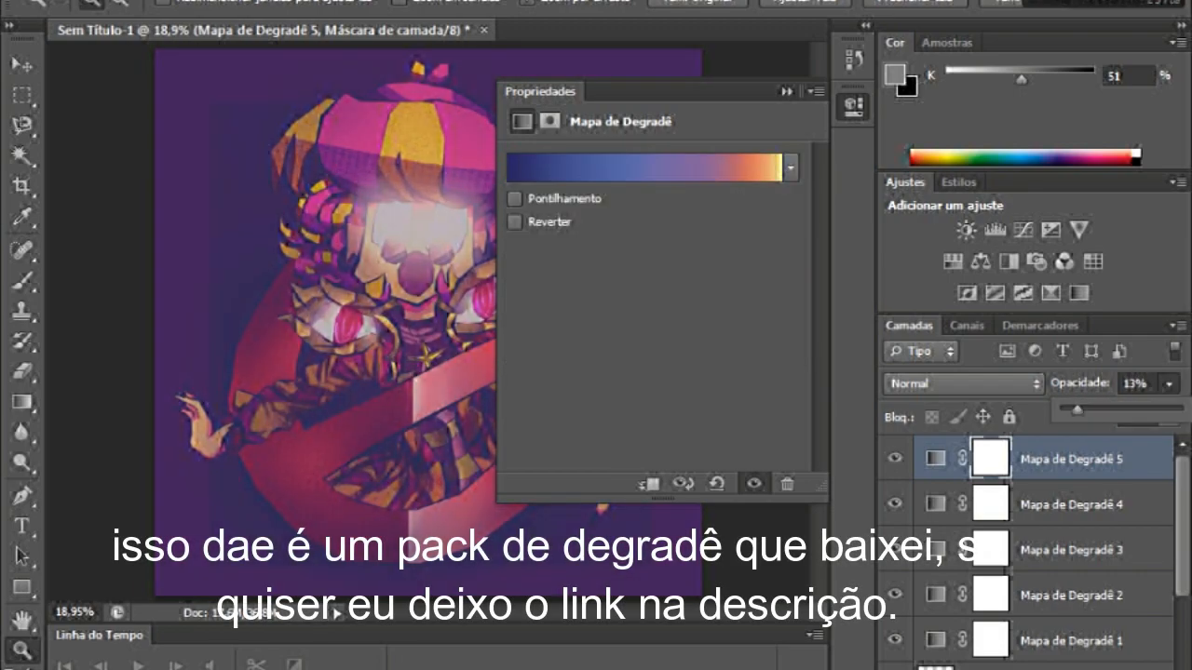
drag(1076, 410, 1069, 410)
Go through the pack's metallic presets on the fifth Gradient Map, choose a gold gradient and set the opacity to 10%.
click(790, 168)
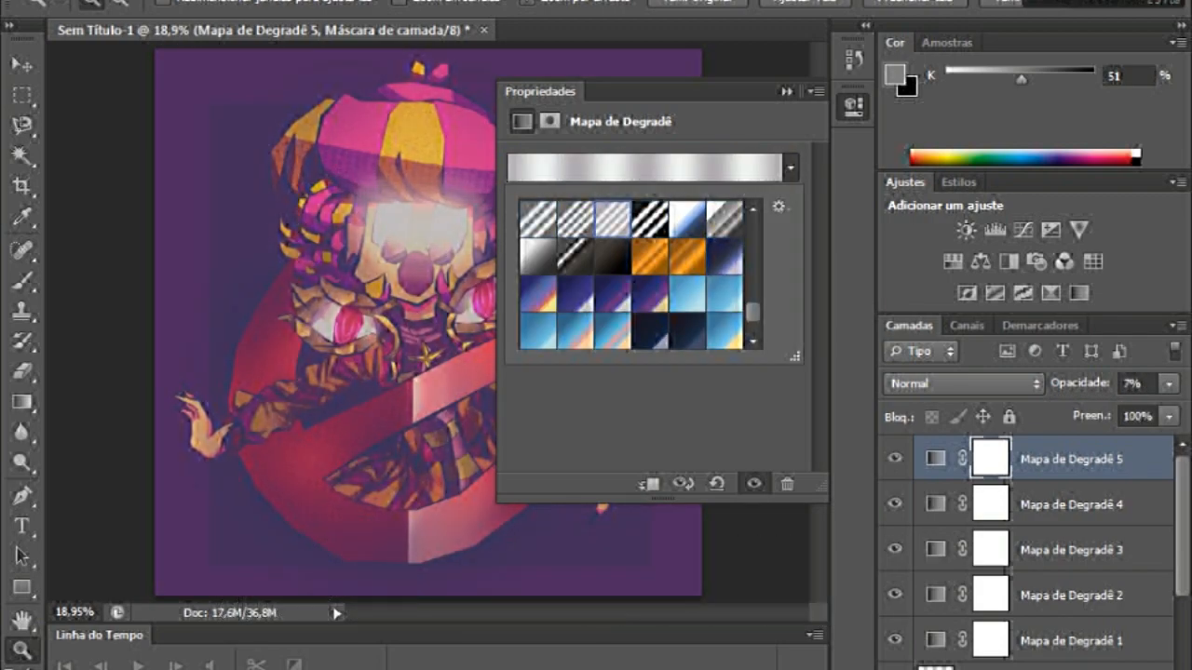
key(Up)
key(Up)
key(Up)
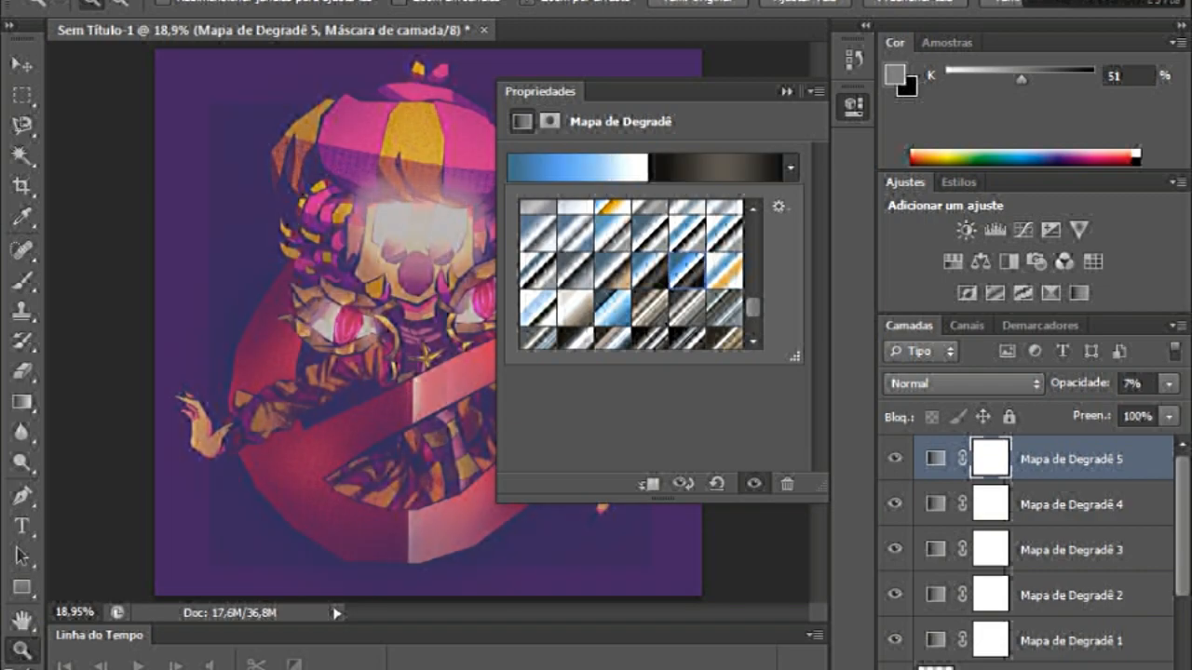
key(Up)
key(Up)
key(Up)
key(Up)
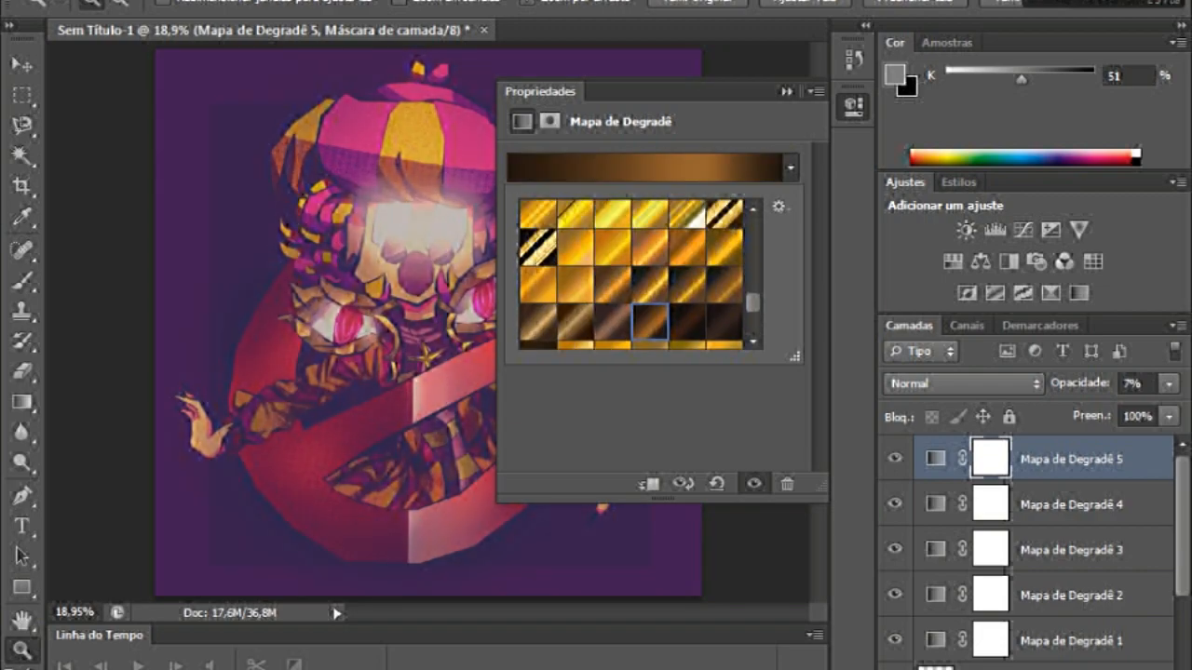
key(Up)
key(Up)
key(Up)
key(Up)
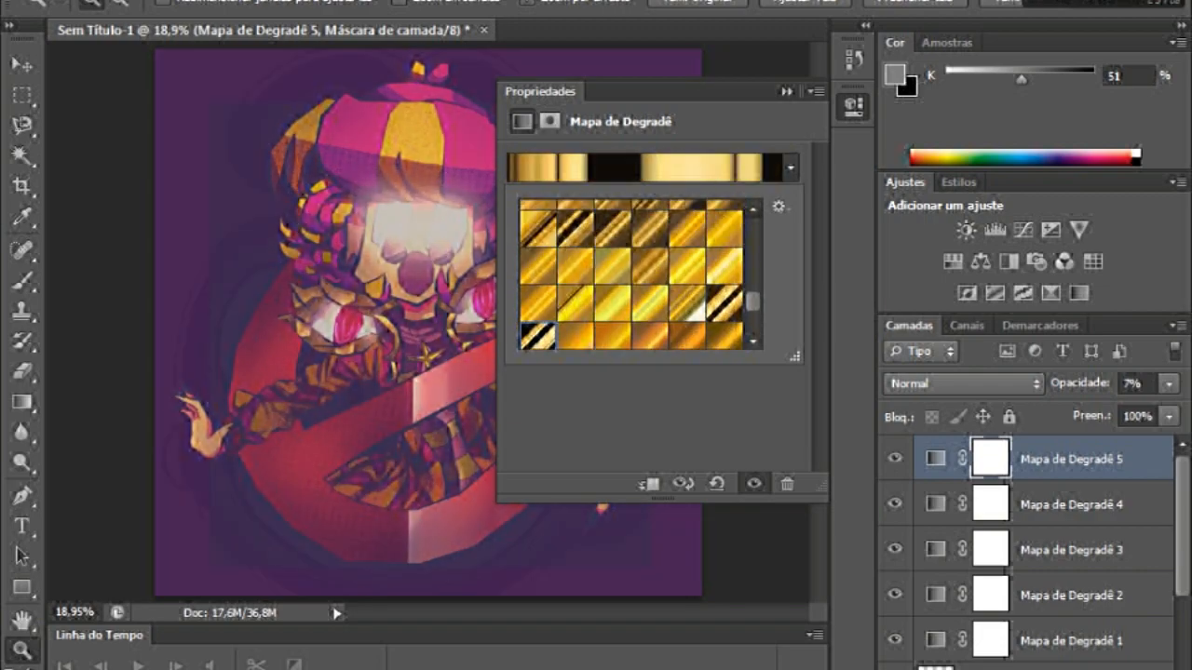
double_click(935, 459)
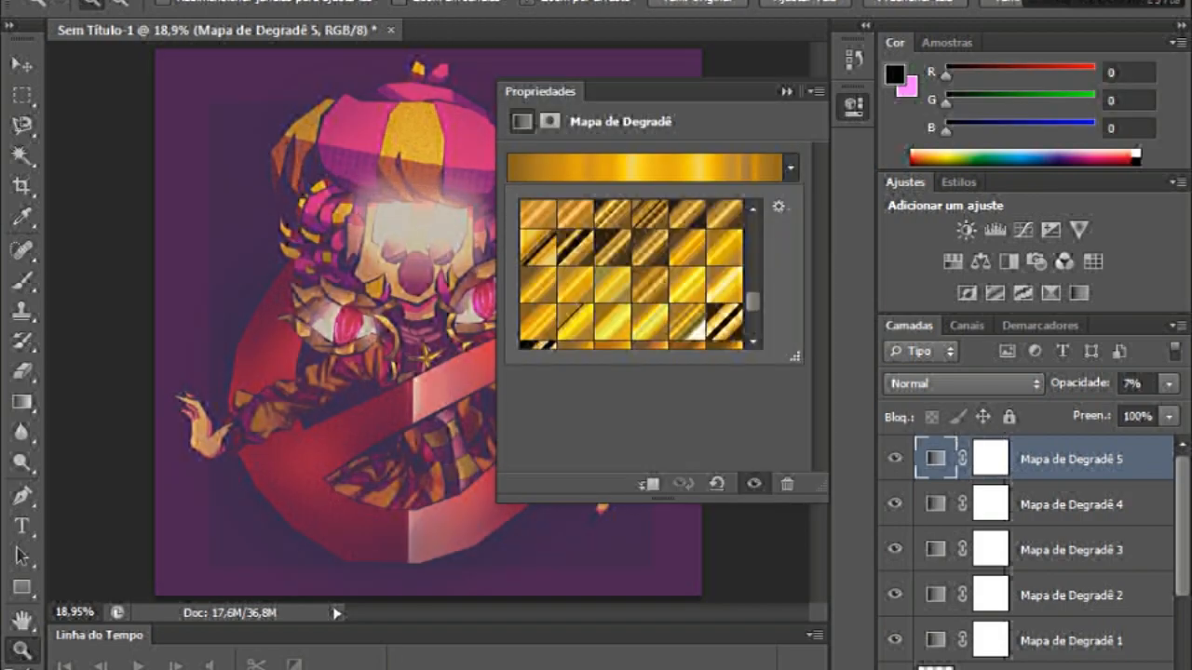
mouse_move(1070, 409)
mouse_down()
mouse_move(1175, 409)
mouse_move(1076, 409)
mouse_up()
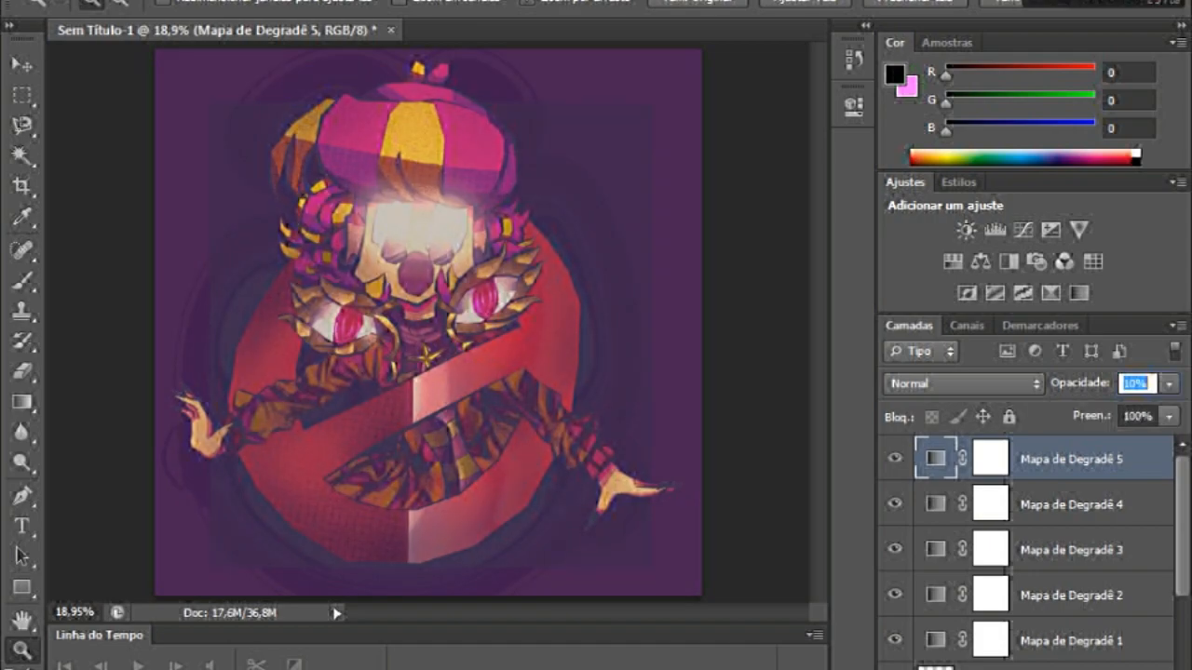
Add a sixth Gradient Map adjustment layer and set its opacity to 28%.
click(1050, 292)
click(963, 383)
key(Escape)
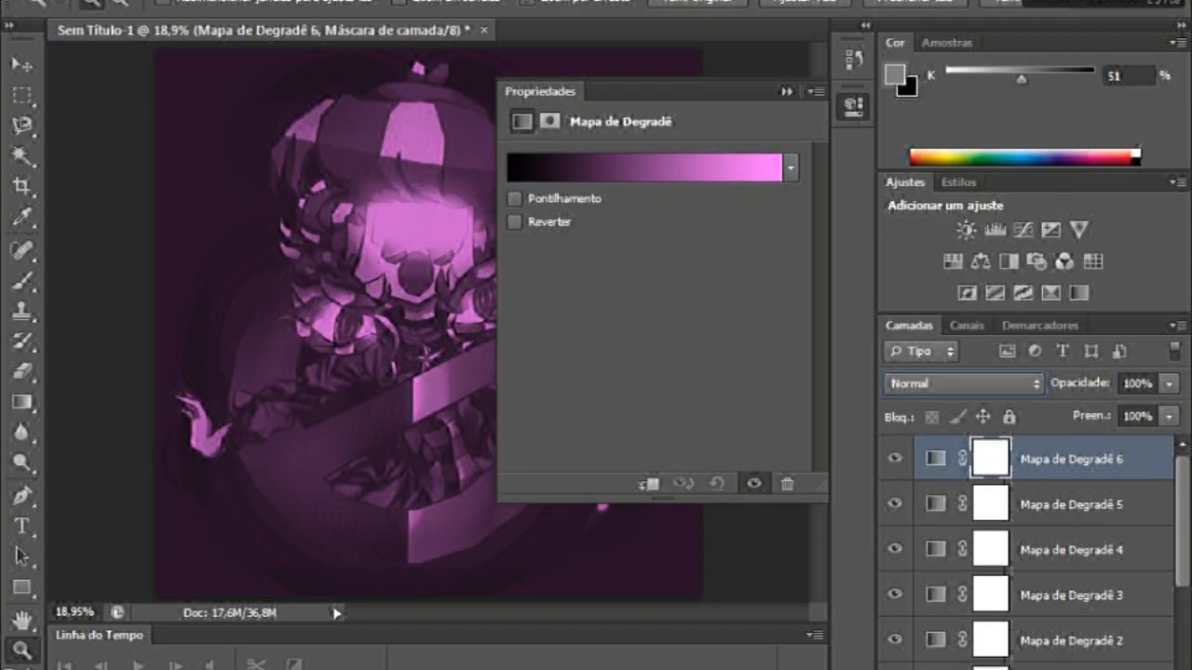
drag(1169, 382, 1093, 410)
click(791, 167)
scroll(633, 289, down, 3)
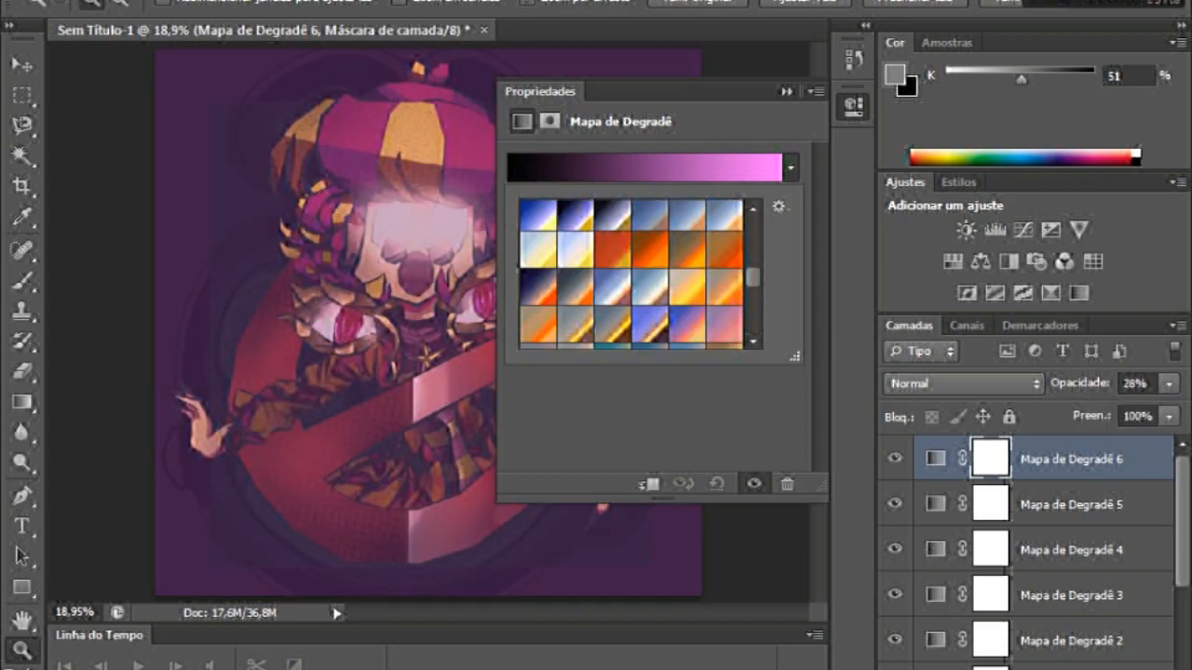
Try grey-to-orange, brown-teal-pink and dark blue gradients from the pack on the sixth Gradient Map, comparing with the layer hidden.
click(686, 324)
key(Return)
click(894, 459)
click(790, 168)
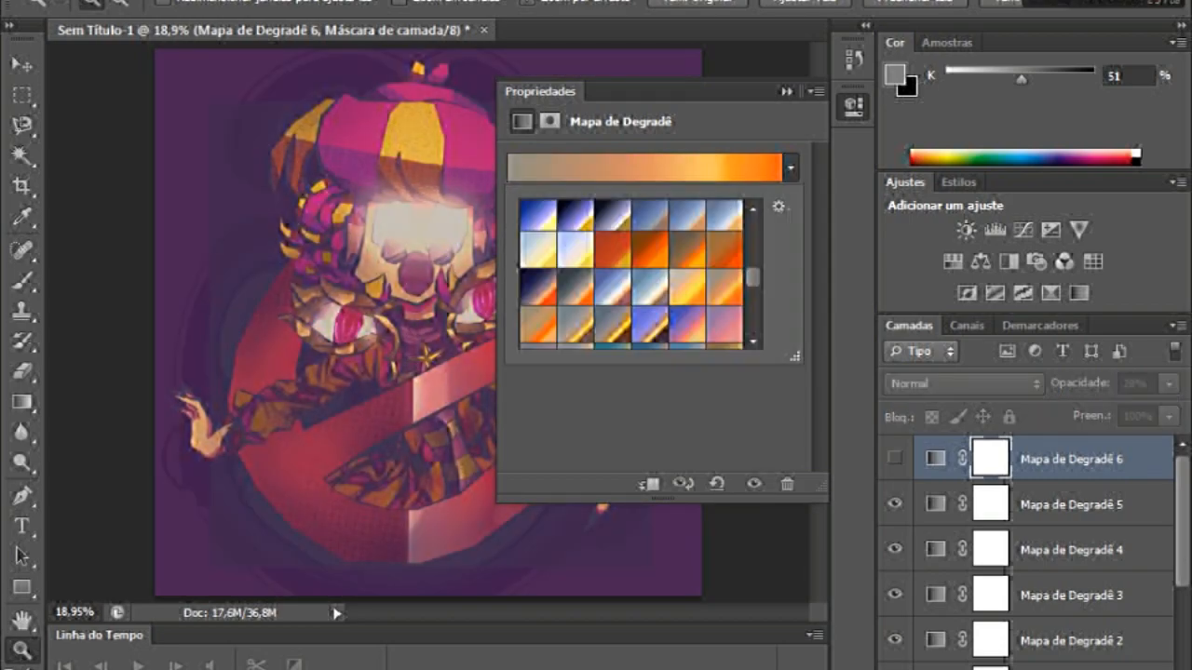
scroll(638, 275, up, 2)
click(613, 248)
click(576, 248)
scroll(633, 279, down, 3)
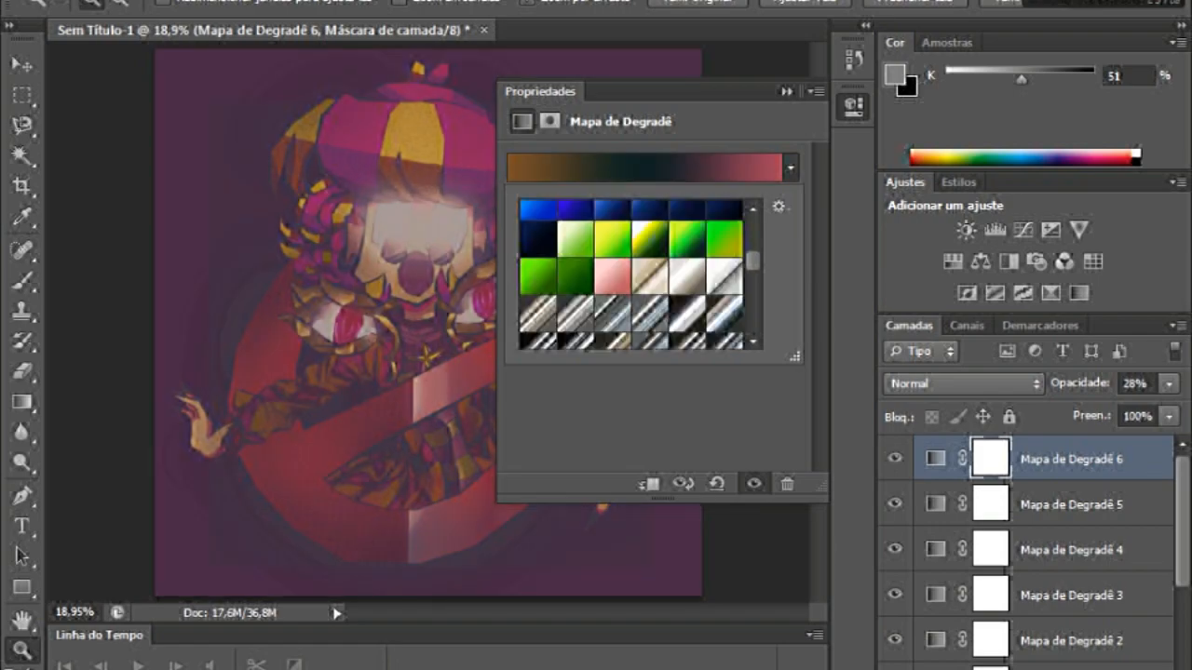
click(650, 214)
key(Return)
click(894, 459)
Set the sixth Gradient Map's opacity to 14% and go through the pack's metallic gradients, including steel-blue, crimson-green and red presets.
drag(1168, 382, 1079, 409)
click(790, 167)
scroll(638, 275, up, 2)
click(725, 231)
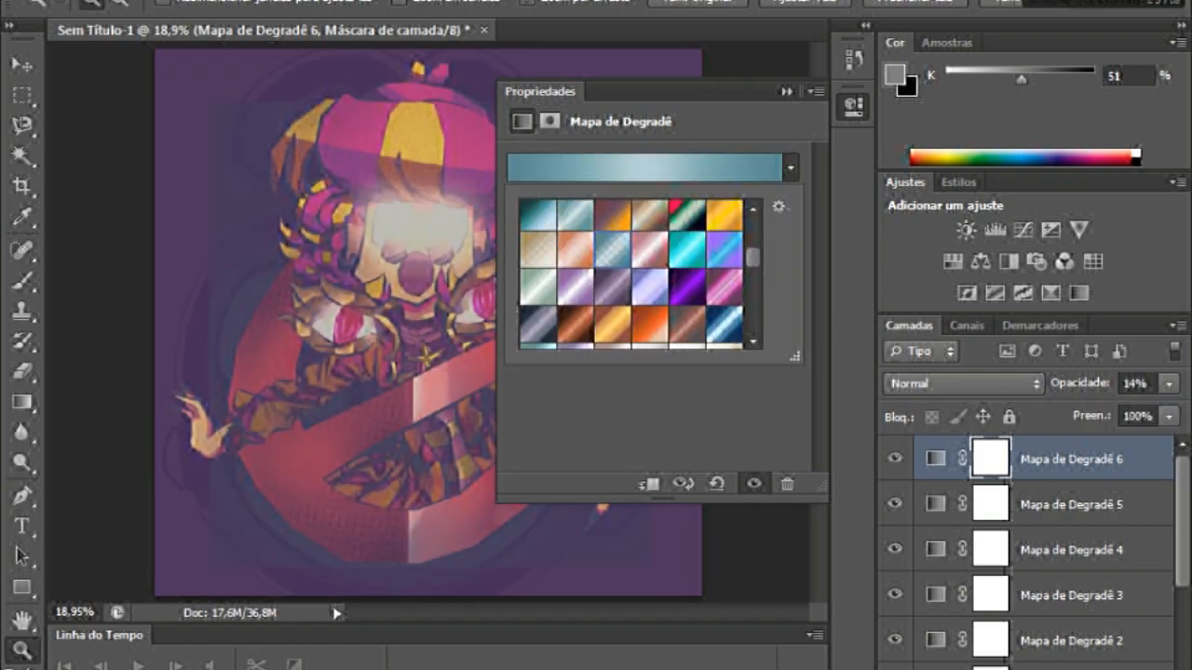
scroll(638, 274, up, 2)
click(687, 268)
scroll(638, 275, up, 2)
scroll(638, 274, up, 6)
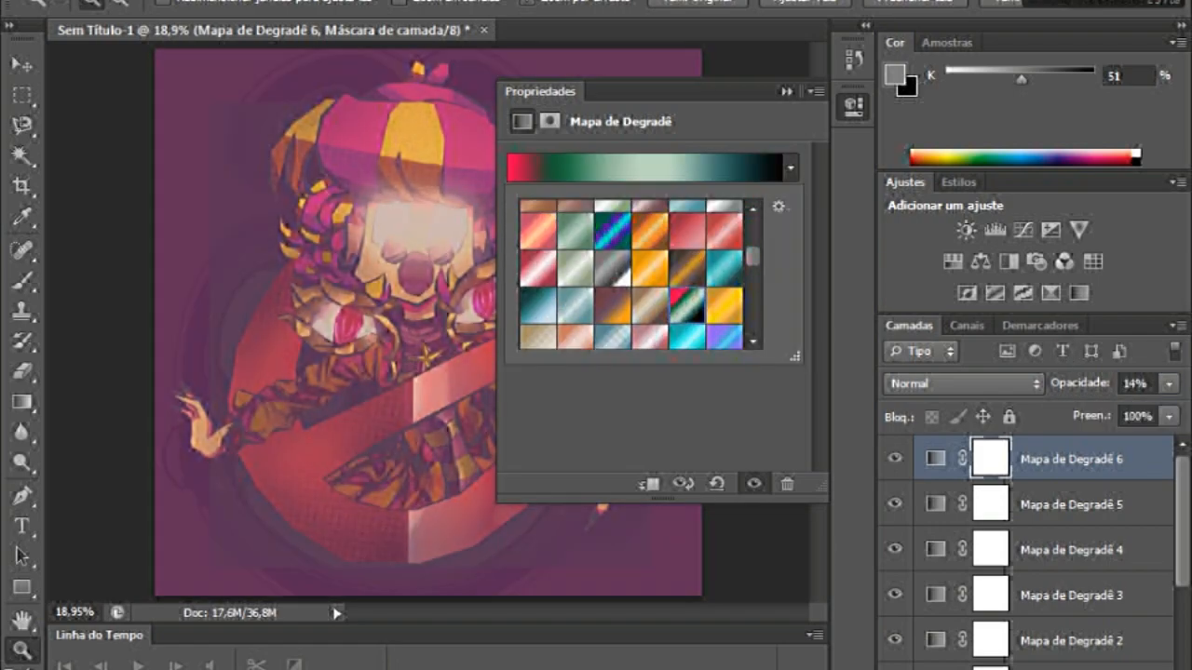
scroll(638, 275, up, 2)
click(650, 237)
scroll(638, 275, up, 6)
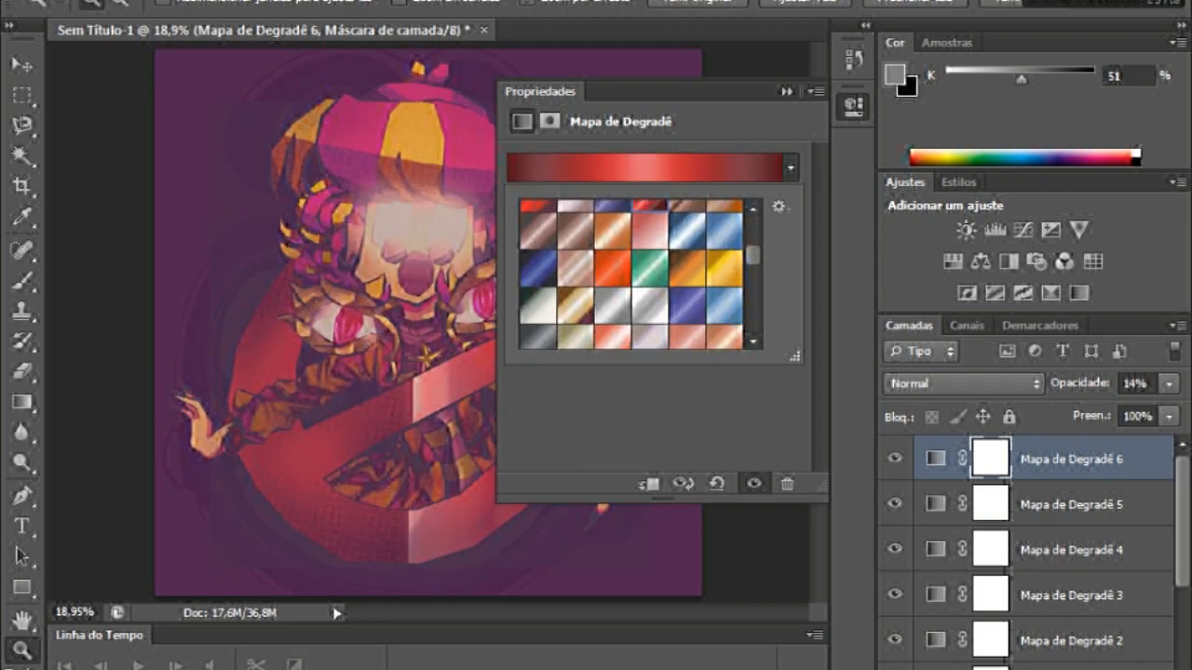
key(Escape)
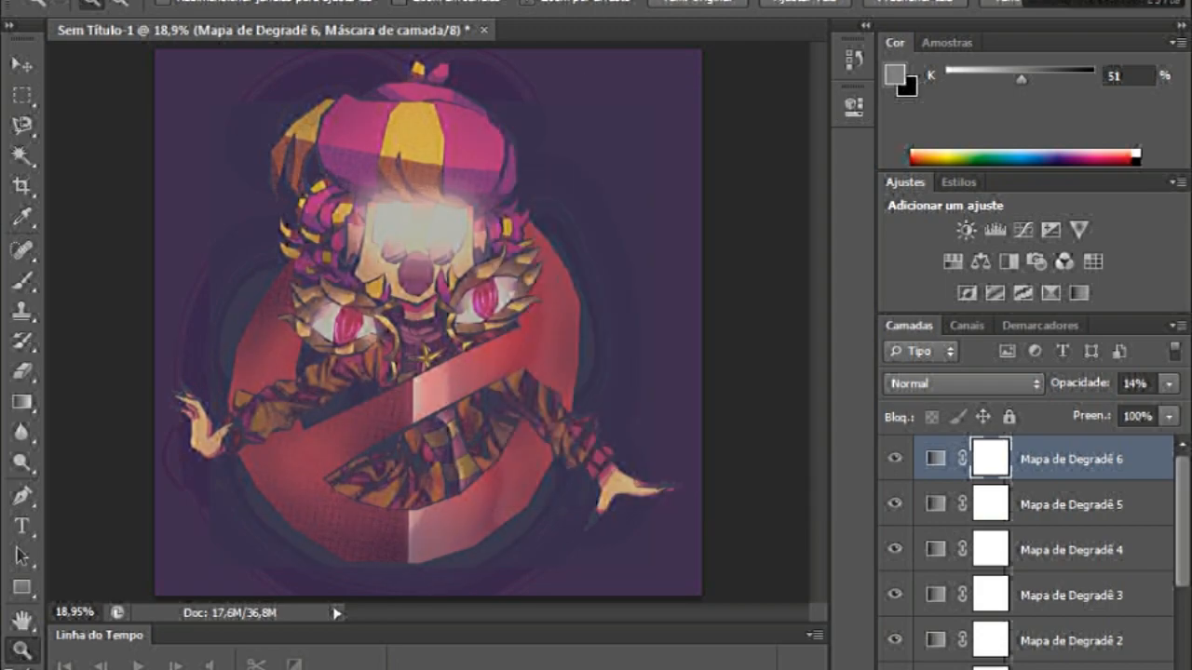
Add a Brightness/Contrast adjustment layer with brightness 20 and adjust its contrast.
click(966, 229)
mouse_move(654, 221)
mouse_down()
mouse_move(693, 221)
mouse_move(672, 221)
mouse_up()
mouse_move(415, 224)
mouse_down()
mouse_move(484, 224)
mouse_move(417, 224)
mouse_up()
scroll(1024, 559, down, 3)
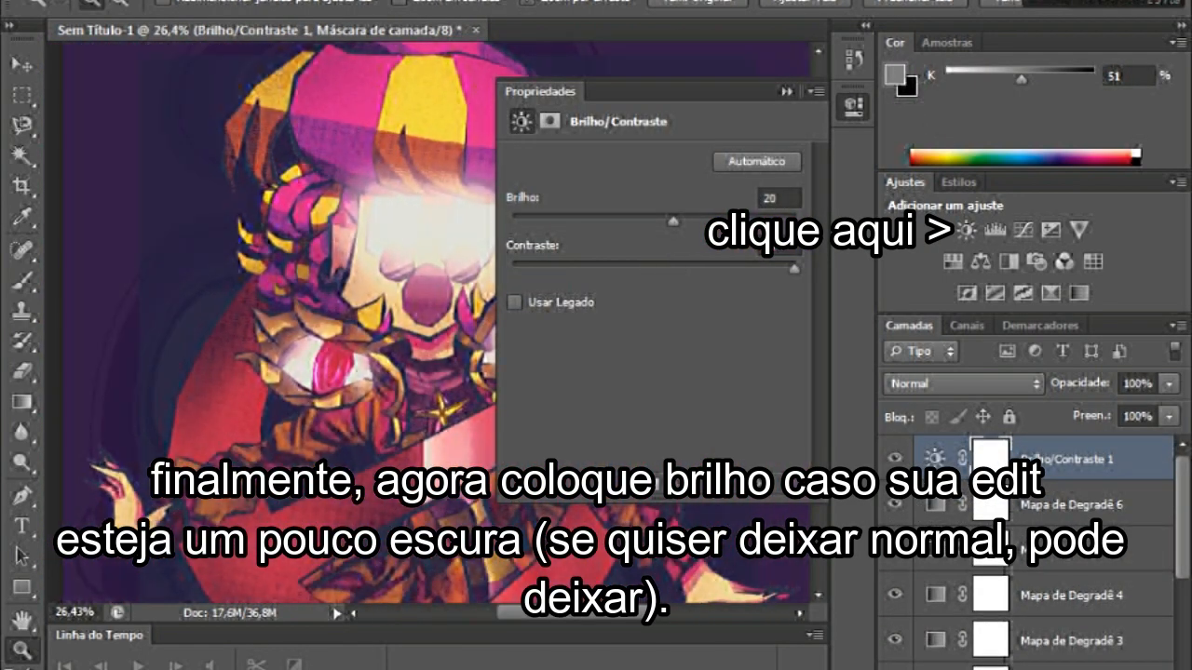
drag(686, 269, 559, 269)
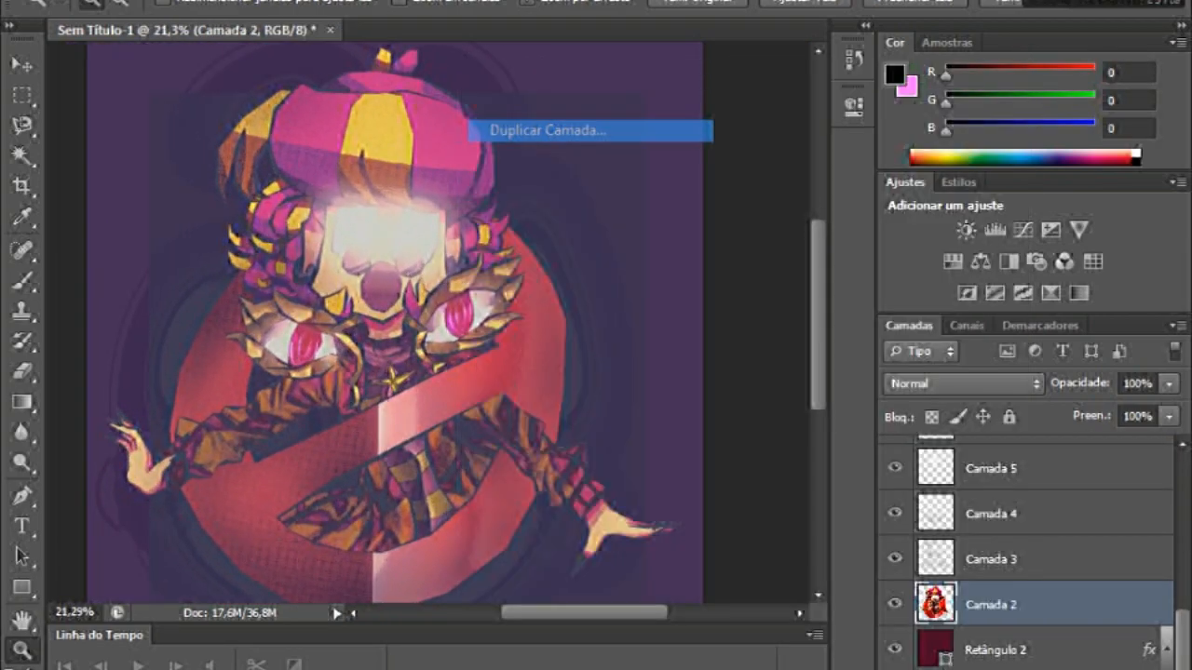
Duplicate the character layer, apply a 4.4-pixel Gaussian Blur to the copy and set its opacity to 32%.
mouse_move(651, 218)
click(856, 420)
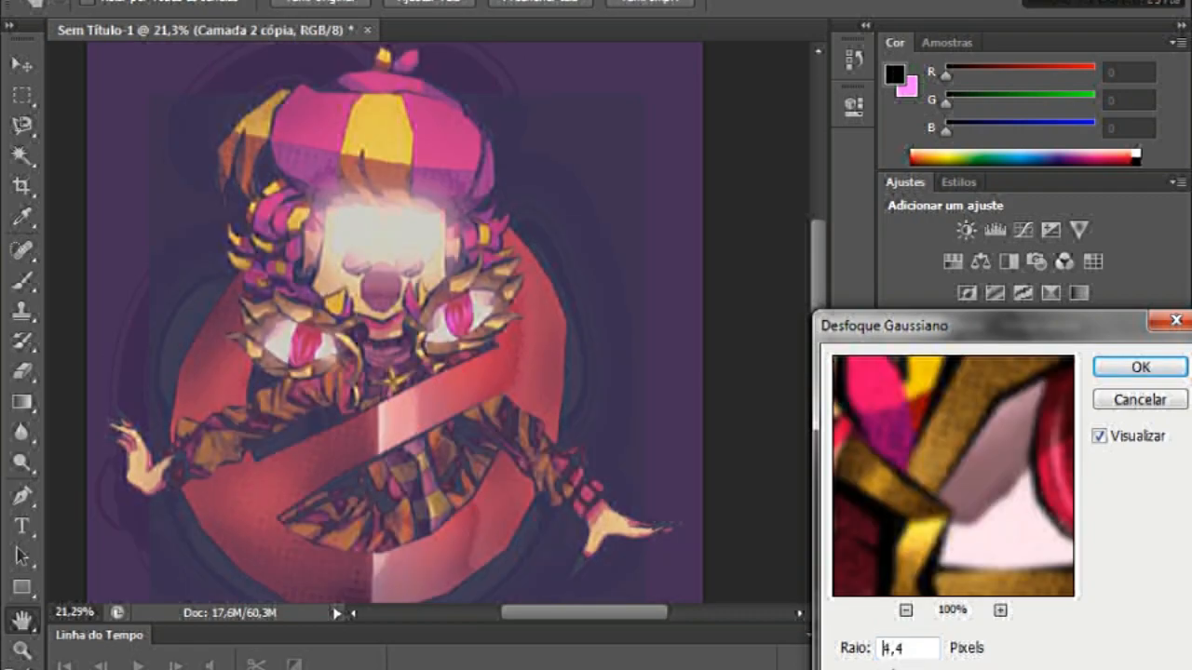
key(Return)
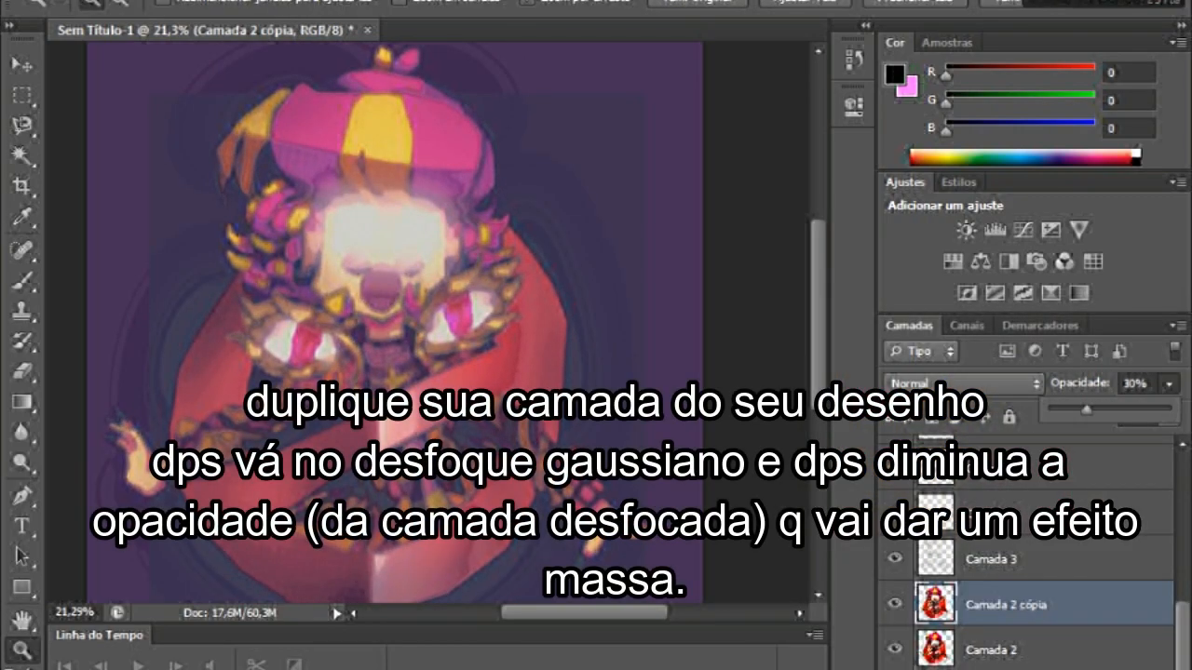
mouse_move(265, 177)
mouse_down()
mouse_move(345, 177)
mouse_move(265, 177)
mouse_up()
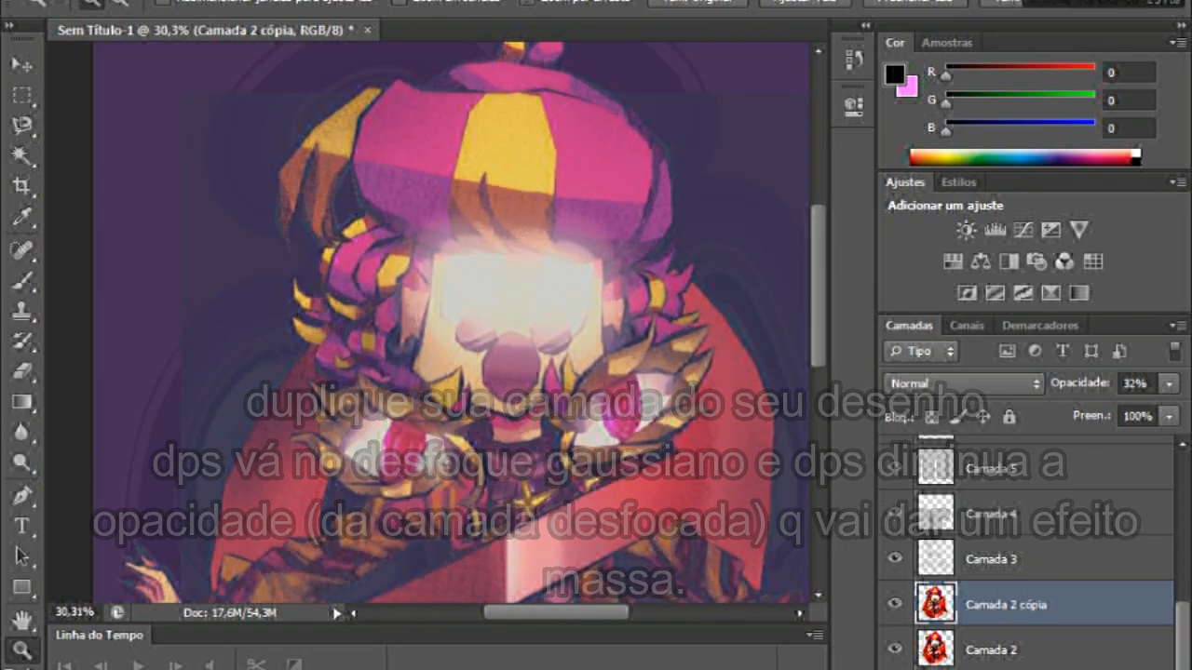
Add a Curves adjustment layer above the others, pull its curve downward and set the layer's opacity to 28%.
key(e)
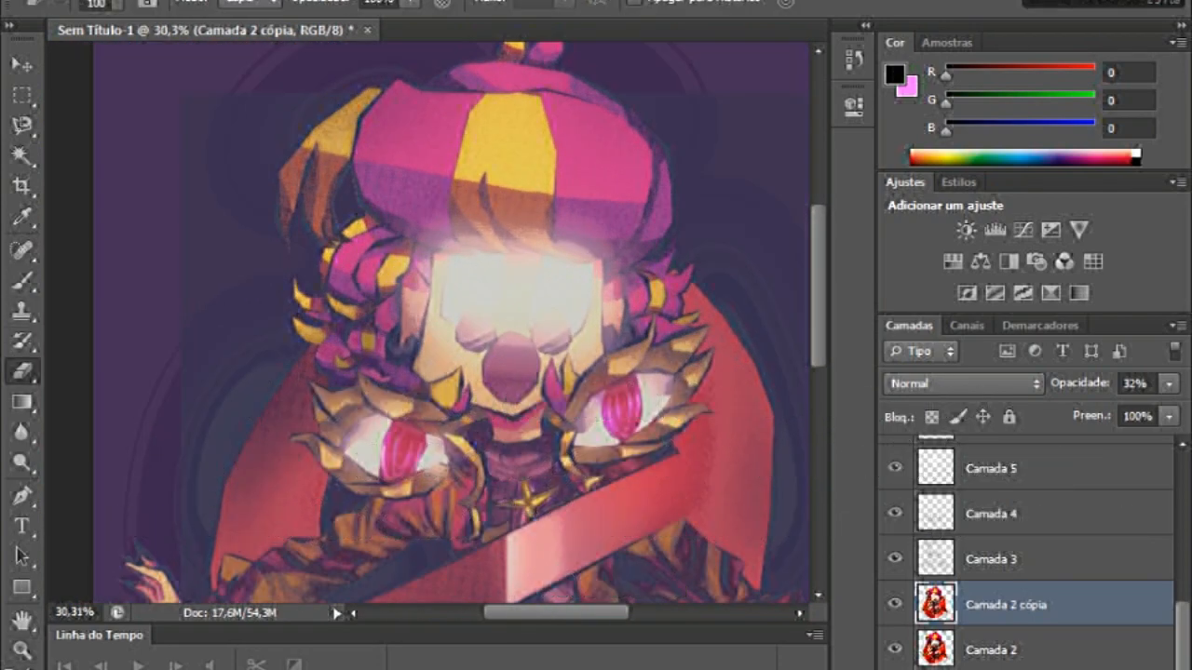
key(z)
mouse_move(266, 177)
mouse_down()
mouse_move(214, 177)
mouse_move(316, 177)
mouse_move(243, 177)
mouse_up()
click(853, 59)
drag(573, 214, 573, 274)
scroll(1024, 559, down, 1)
scroll(1025, 559, up, 2)
drag(471, 309, 447, 309)
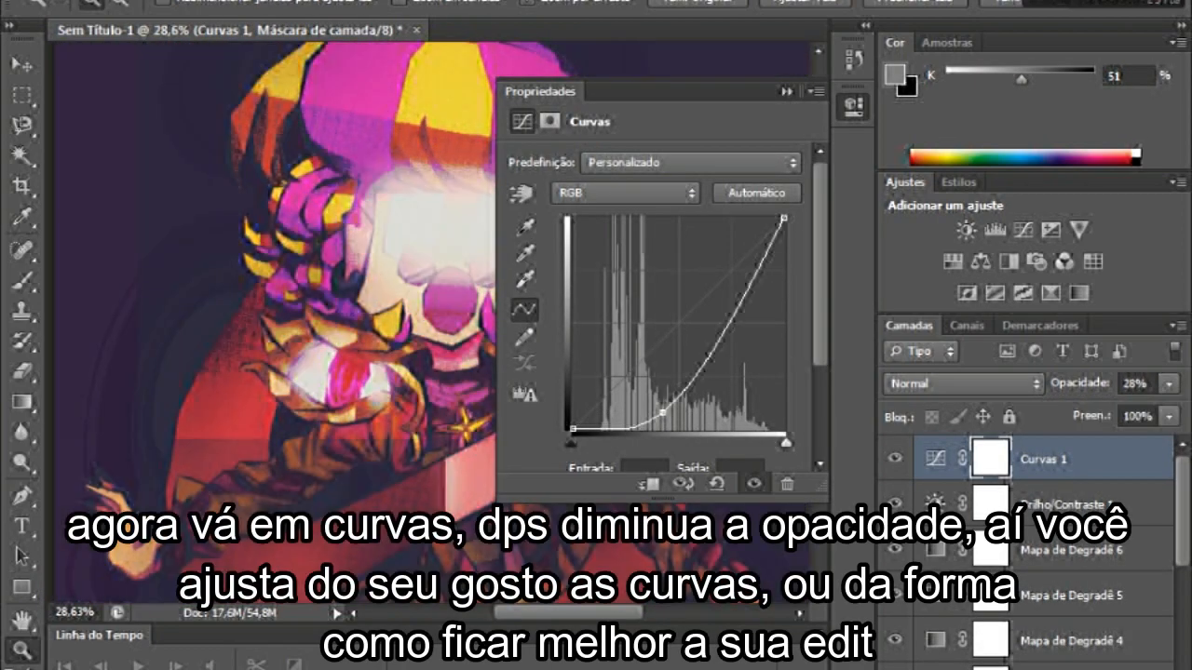
Reshape the RGB curve with several points so the shadows and midtones stay low and the highlights rise steeply.
drag(698, 360, 738, 305)
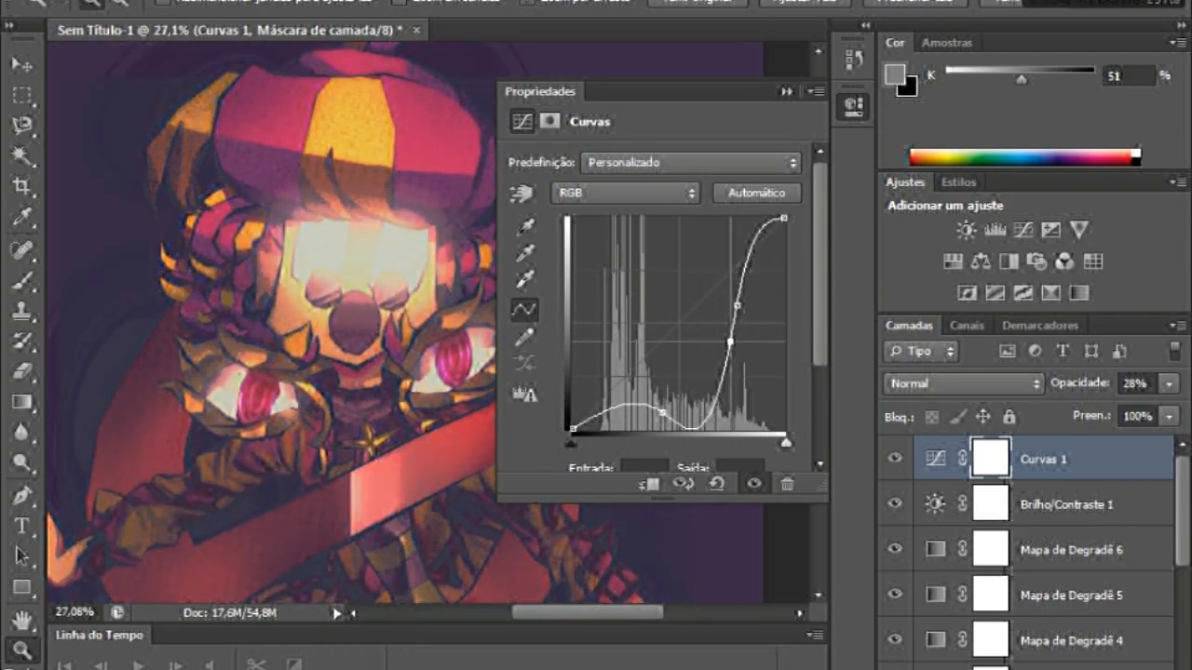
ctrl+click(770, 358)
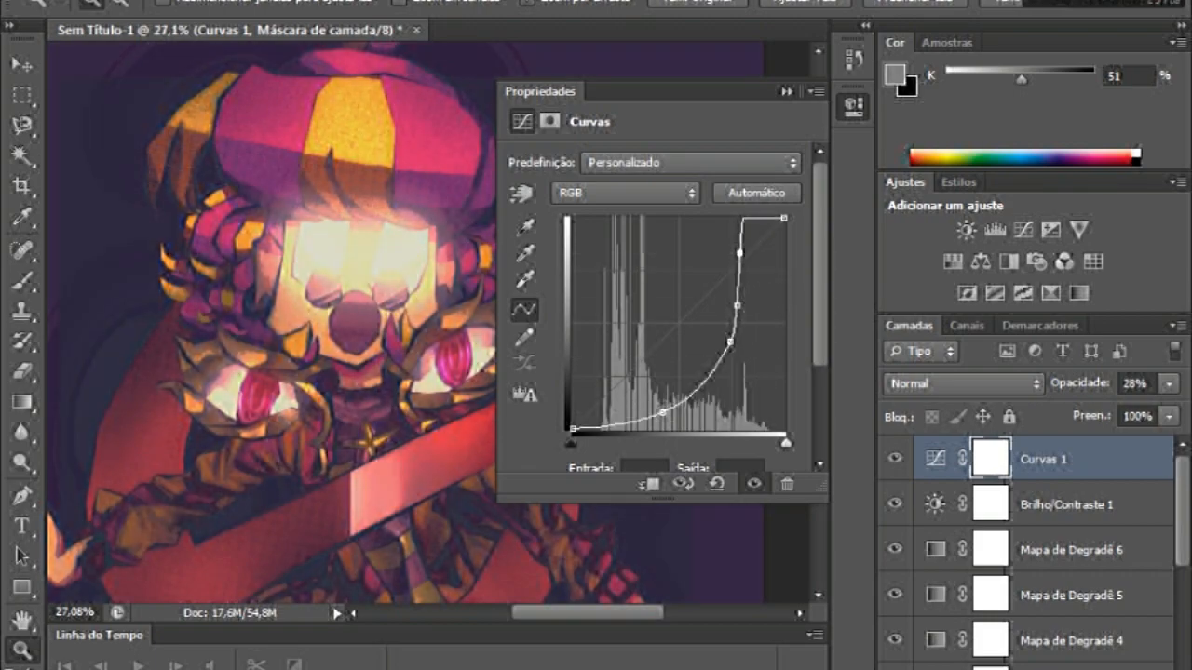
mouse_move(705, 389)
mouse_down()
mouse_move(679, 269)
mouse_move(710, 388)
mouse_up()
mouse_move(616, 424)
mouse_down()
mouse_move(601, 352)
mouse_move(618, 421)
mouse_up()
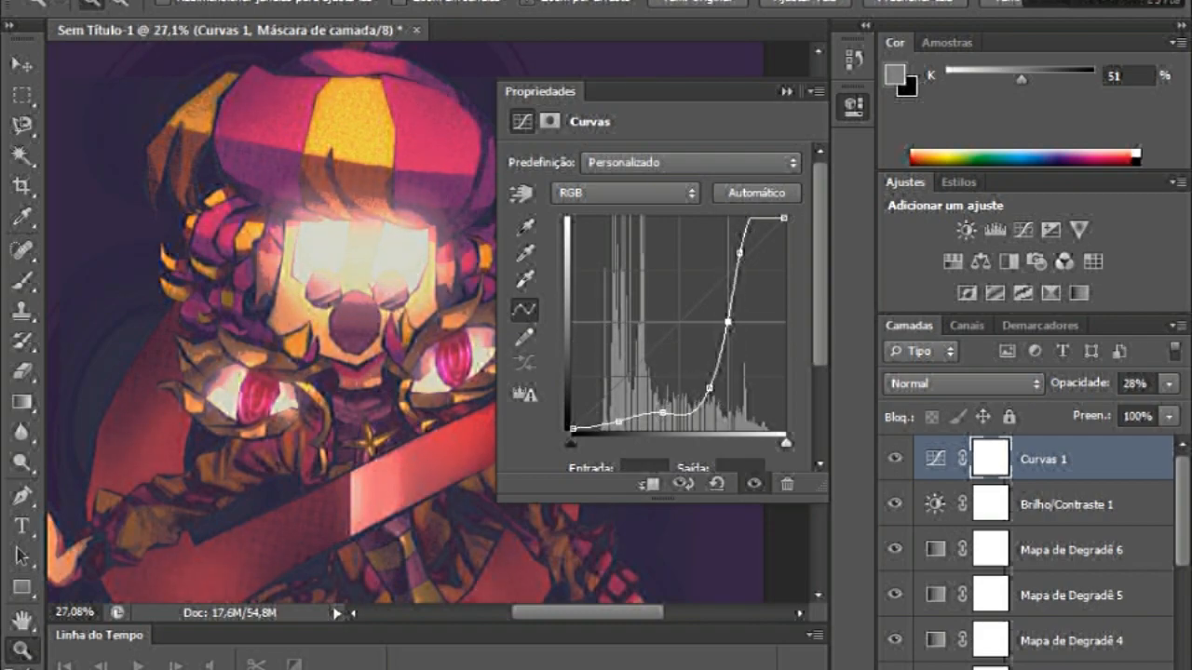
drag(740, 254, 760, 259)
mouse_move(733, 324)
mouse_down()
mouse_move(718, 335)
mouse_move(730, 322)
mouse_up()
drag(729, 259, 728, 250)
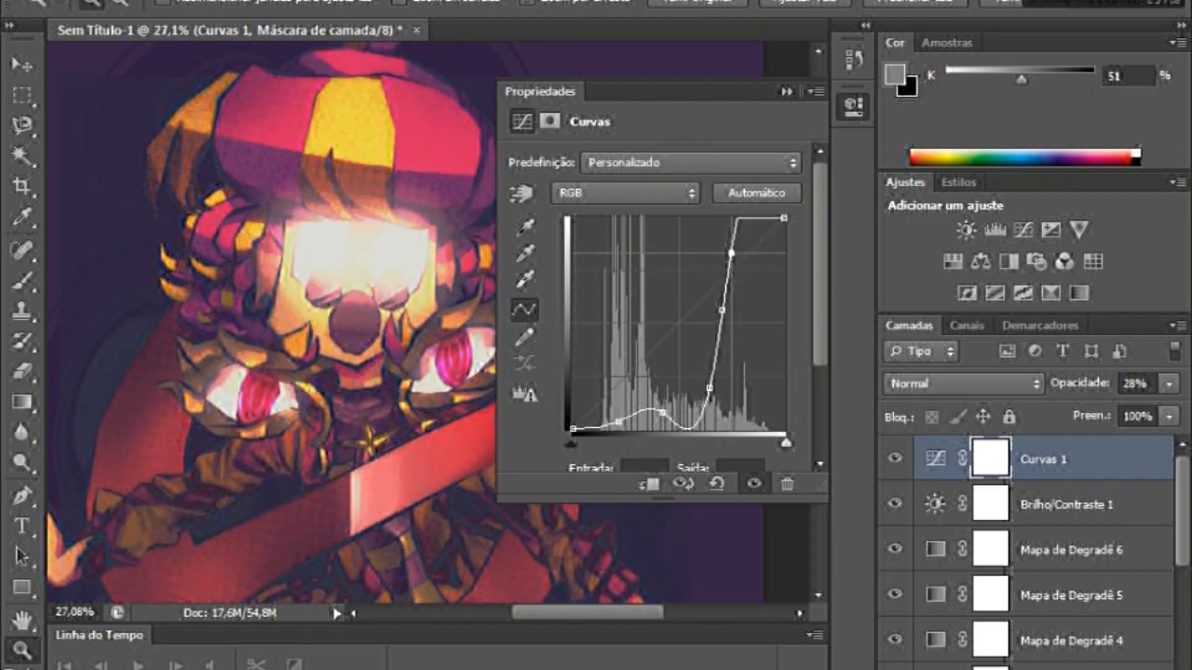
drag(710, 387, 714, 411)
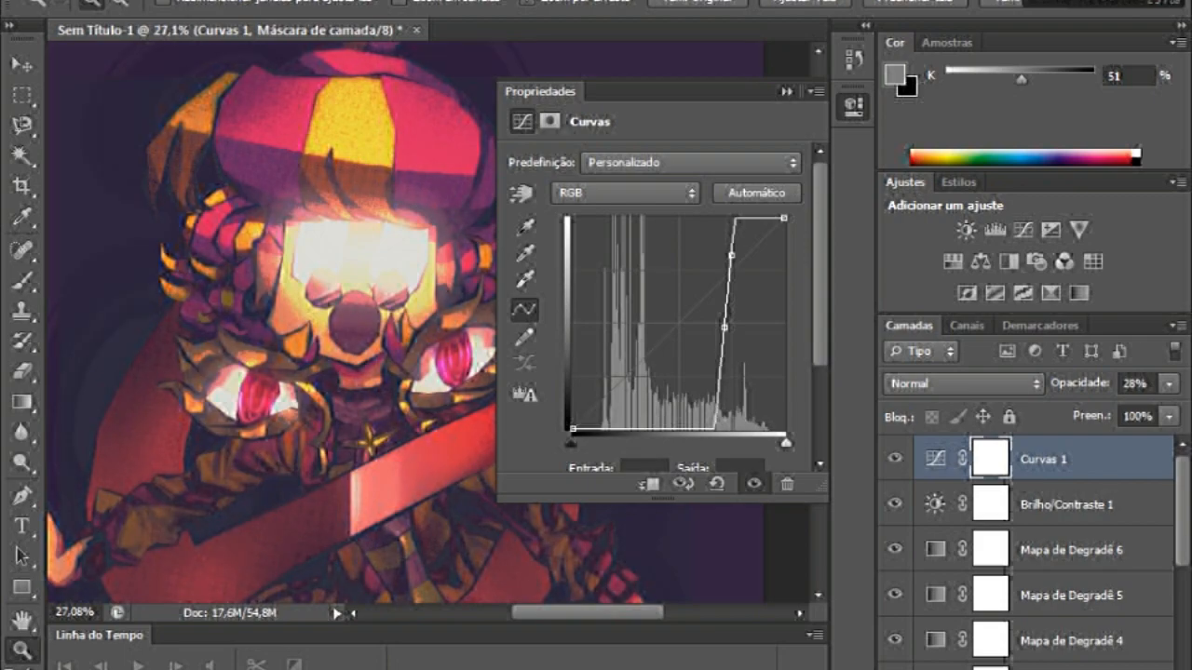
drag(757, 279, 755, 254)
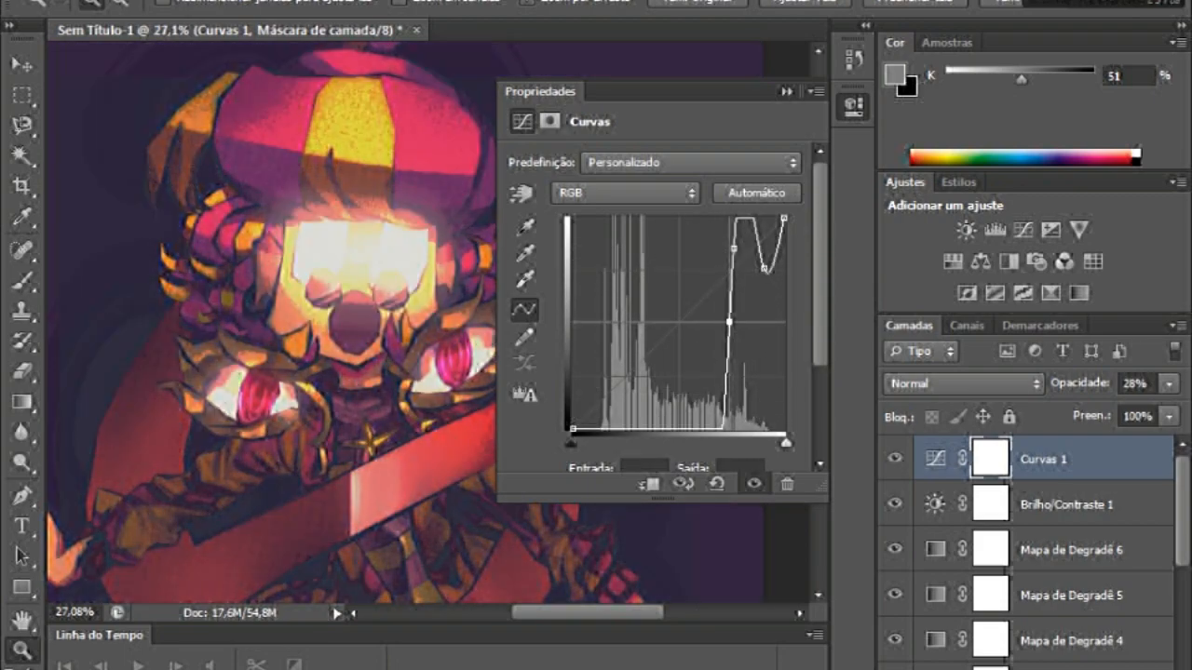
drag(706, 414, 715, 407)
click(787, 91)
Toggle the visibility of individual layers to compare what each one contributes to the eye glow.
drag(568, 192, 542, 192)
click(894, 504)
click(894, 504)
scroll(893, 522, down, 3)
click(893, 549)
click(894, 549)
click(894, 503)
click(894, 503)
Select the Camada 5 glow layer and set the eraser to a 46 px round brush with 100% hardness.
click(1043, 503)
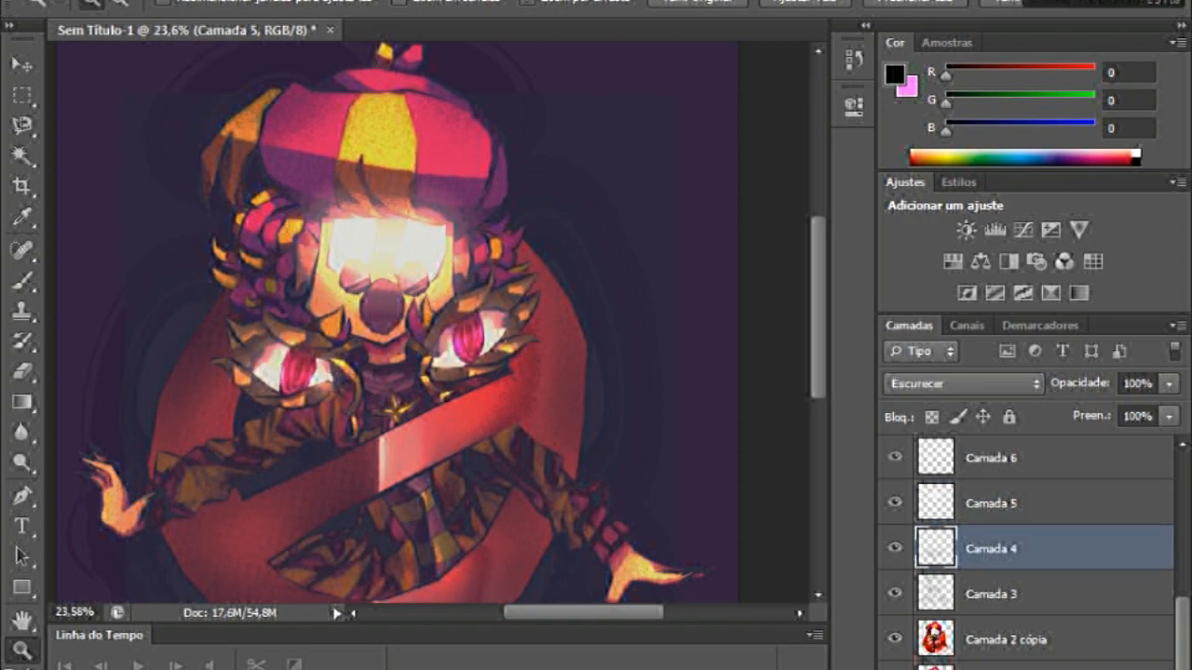
click(1043, 503)
drag(350, 199, 466, 199)
key(e)
right_click(367, 343)
drag(438, 384, 397, 385)
key(Return)
click(23, 371)
right_click(190, 347)
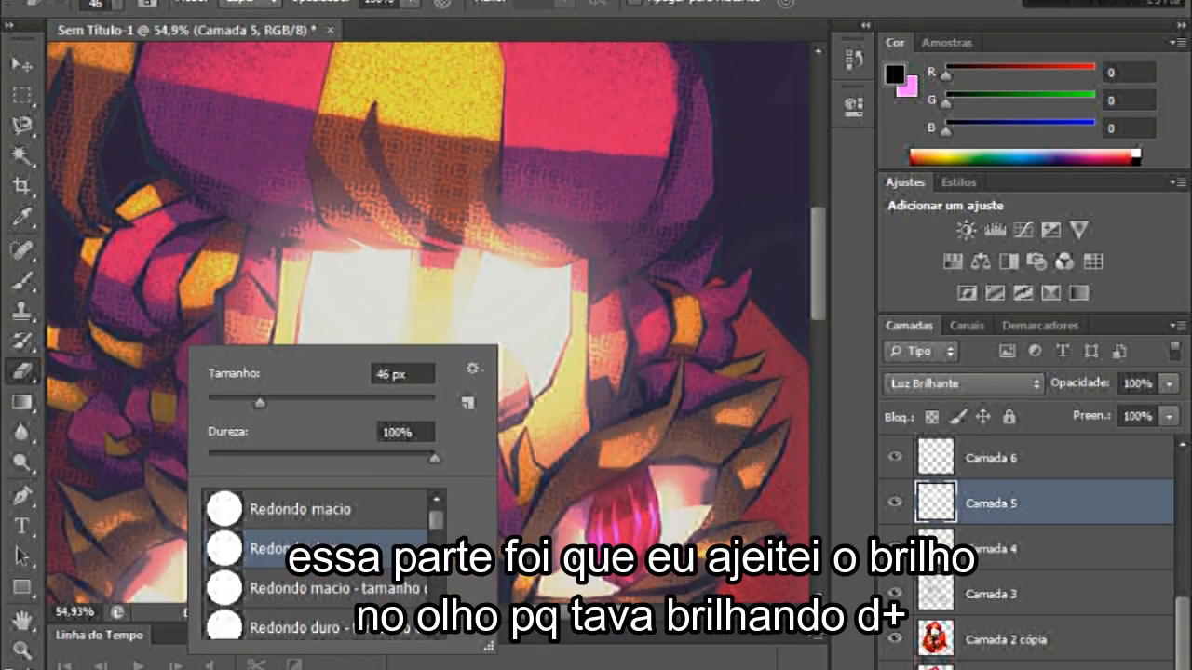
Erase the excessive glow around both eyes on Camada 5.
click(23, 432)
click(23, 371)
mouse_move(398, 247)
mouse_down()
mouse_move(345, 363)
mouse_move(303, 279)
mouse_up()
drag(493, 400, 536, 233)
Set the foreground colour to white and paint a dab over each eye on Camada 5.
click(22, 281)
click(895, 75)
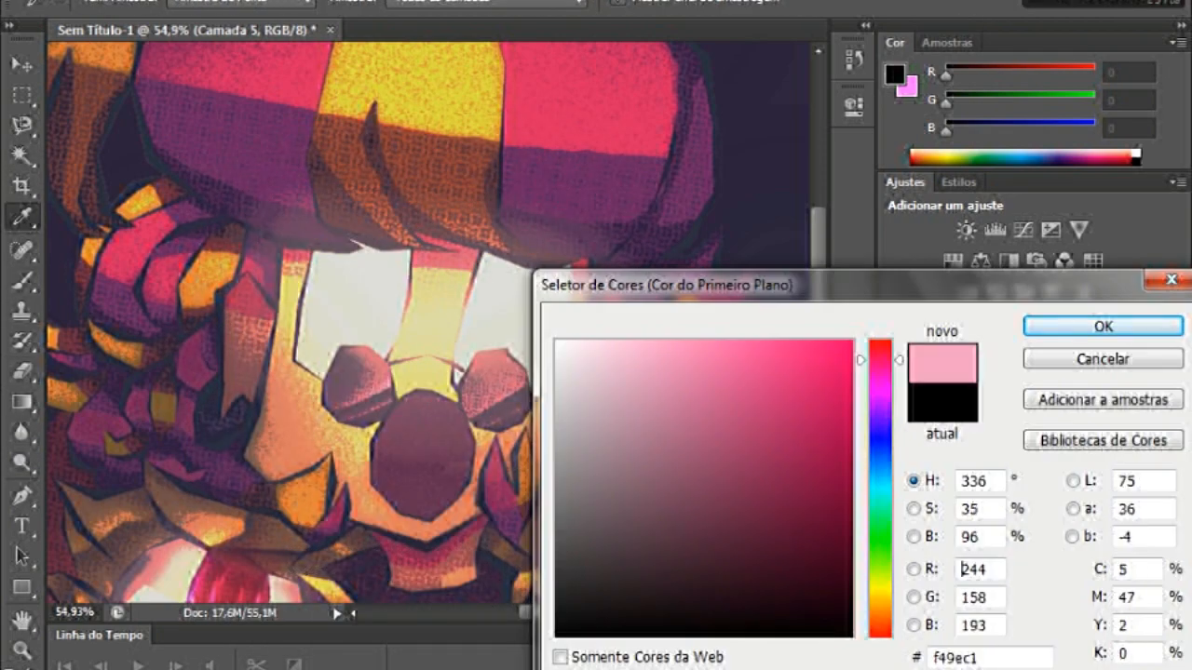
click(554, 341)
click(1102, 326)
click(350, 344)
click(503, 349)
Apply a Gaussian Blur with a 149-pixel radius to the white eye glow on Camada 5.
click(405, 2)
click(689, 370)
drag(979, 668, 1005, 669)
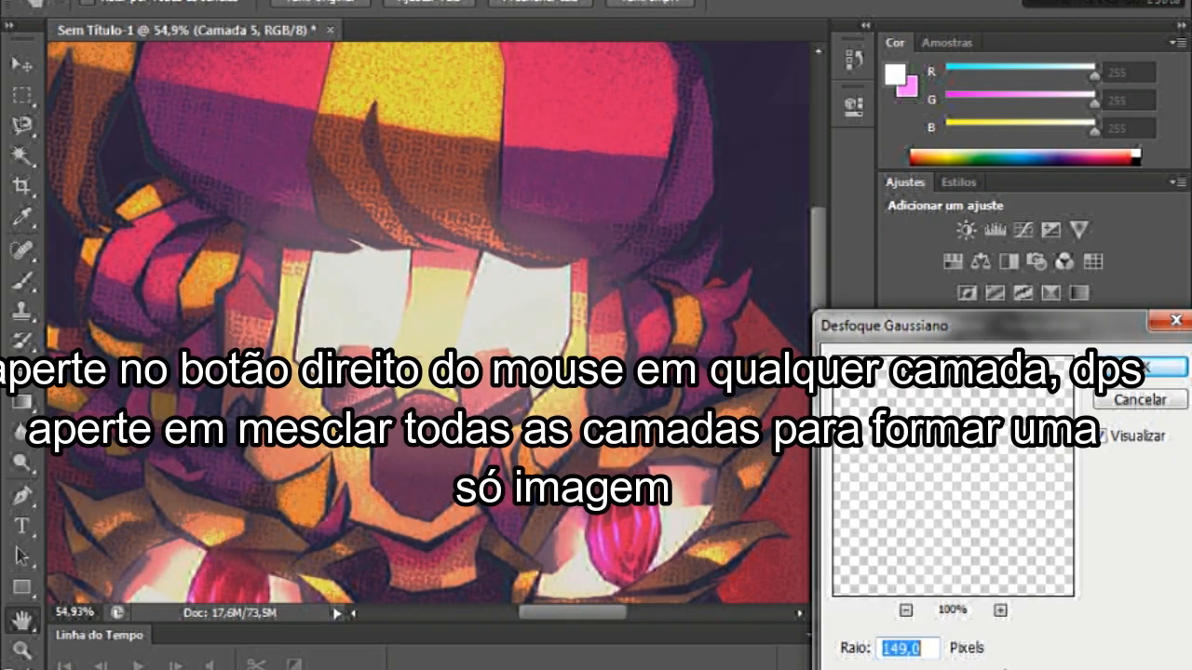
click(1138, 367)
Paint more white across the eyes and soften it with a Gaussian Blur of smaller radius.
drag(519, 391, 352, 244)
click(447, 3)
click(838, 428)
drag(998, 669, 959, 669)
click(1139, 366)
Merge all visible layers into a single image layer.
key(z)
key(ctrl+0)
scroll(1024, 521, up, 5)
right_click(1019, 459)
click(838, 558)
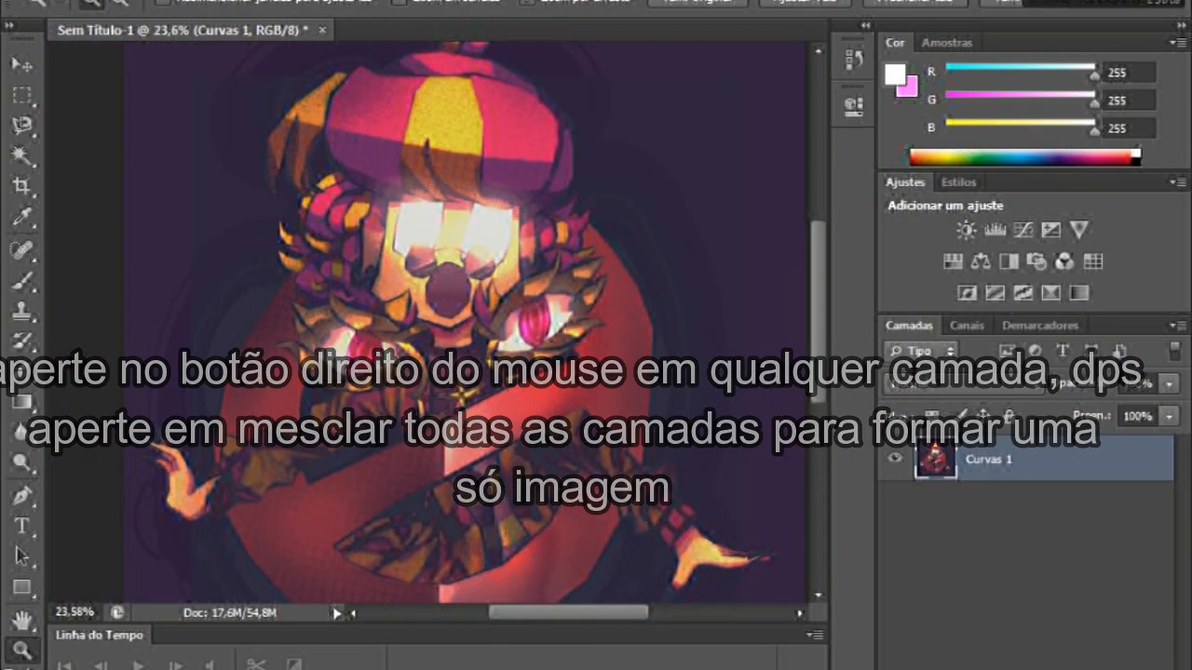
Add a Color Balance adjustment layer and shift its midtones strongly towards cyan and magenta.
drag(466, 299, 503, 300)
click(980, 261)
drag(616, 215, 720, 215)
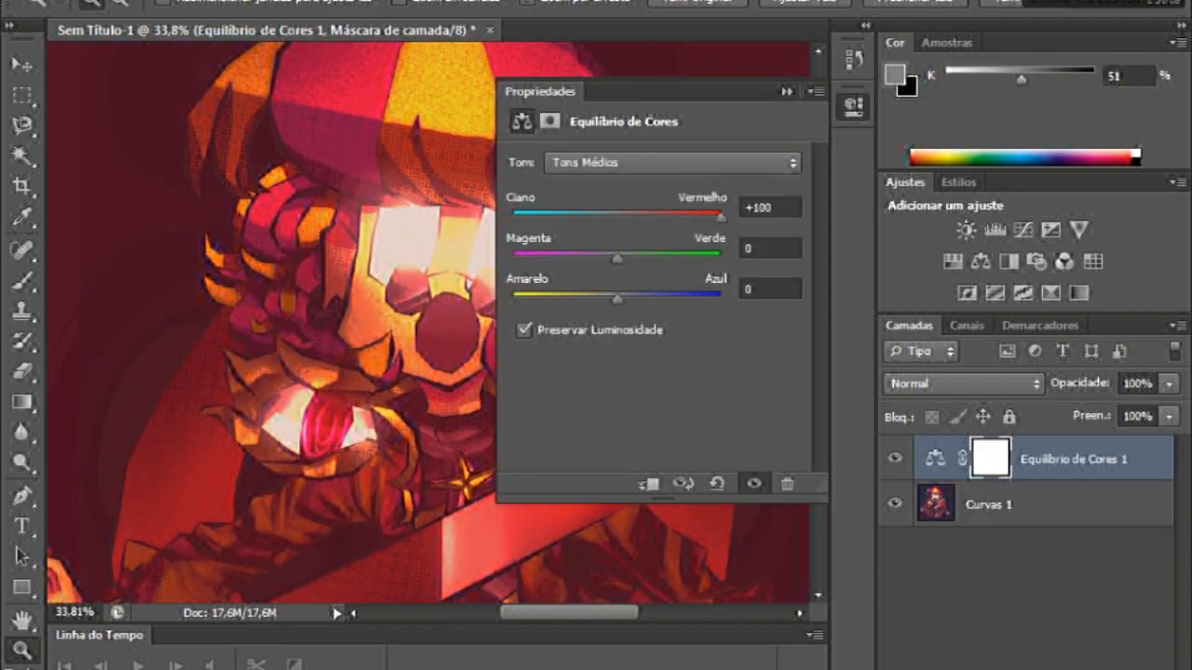
drag(616, 253, 512, 253)
drag(720, 215, 530, 215)
click(785, 91)
drag(609, 325, 586, 325)
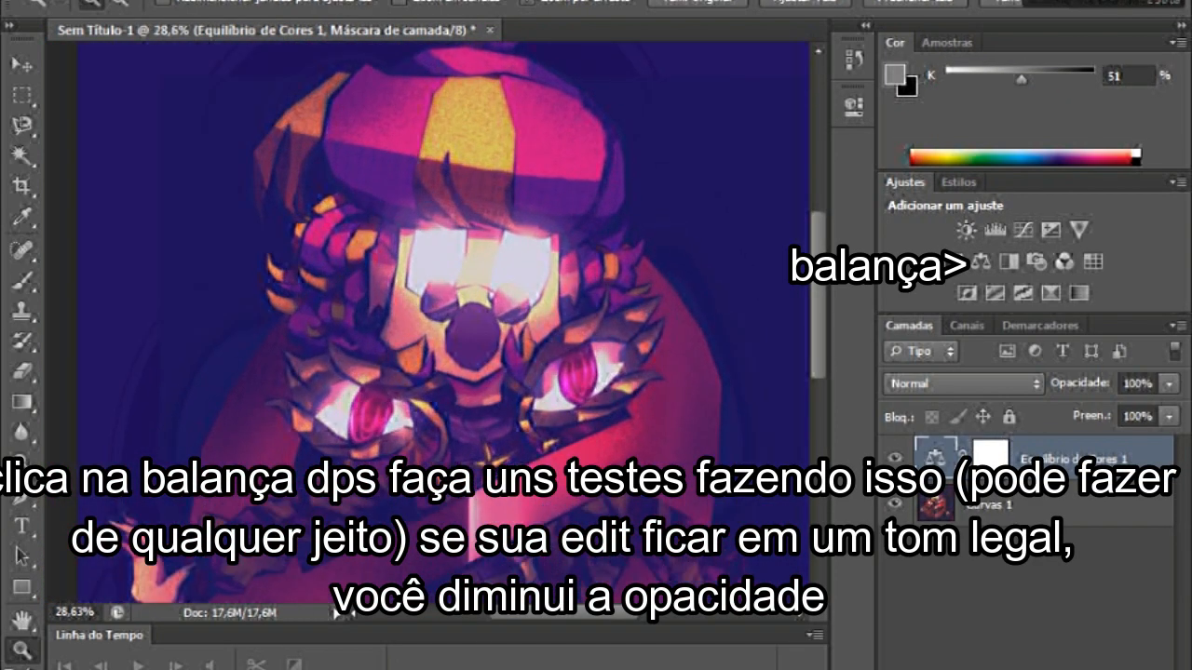
Lower the opacity of the Color Balance layer.
click(935, 458)
click(1167, 384)
drag(1169, 409, 1088, 409)
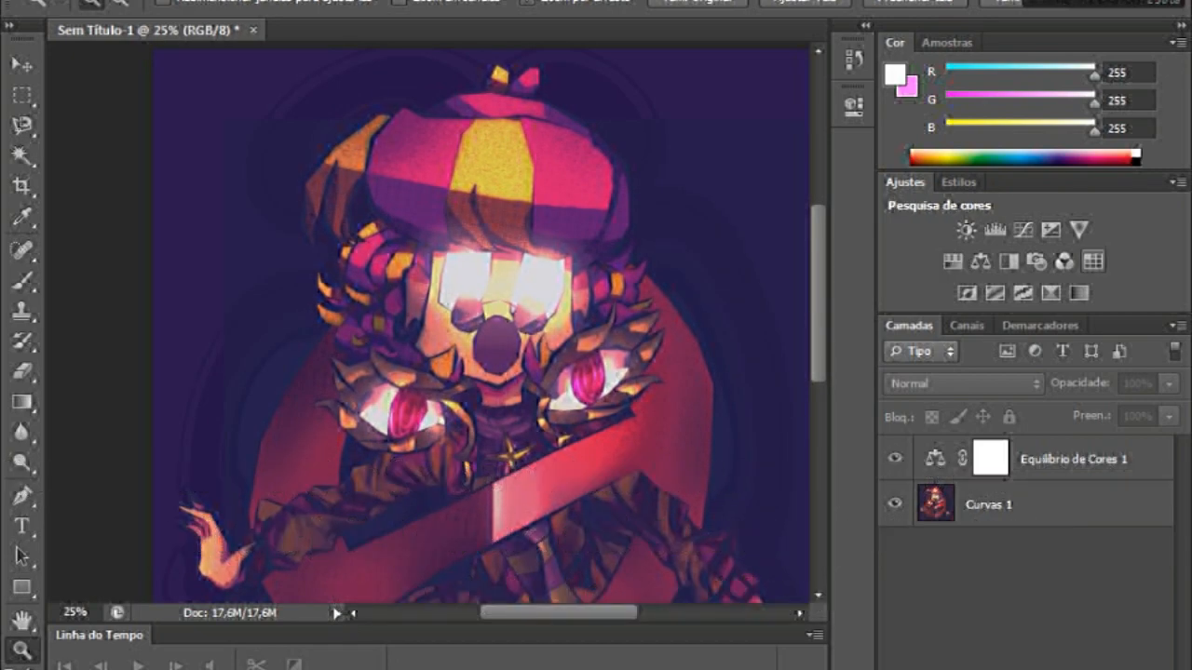
click(1093, 262)
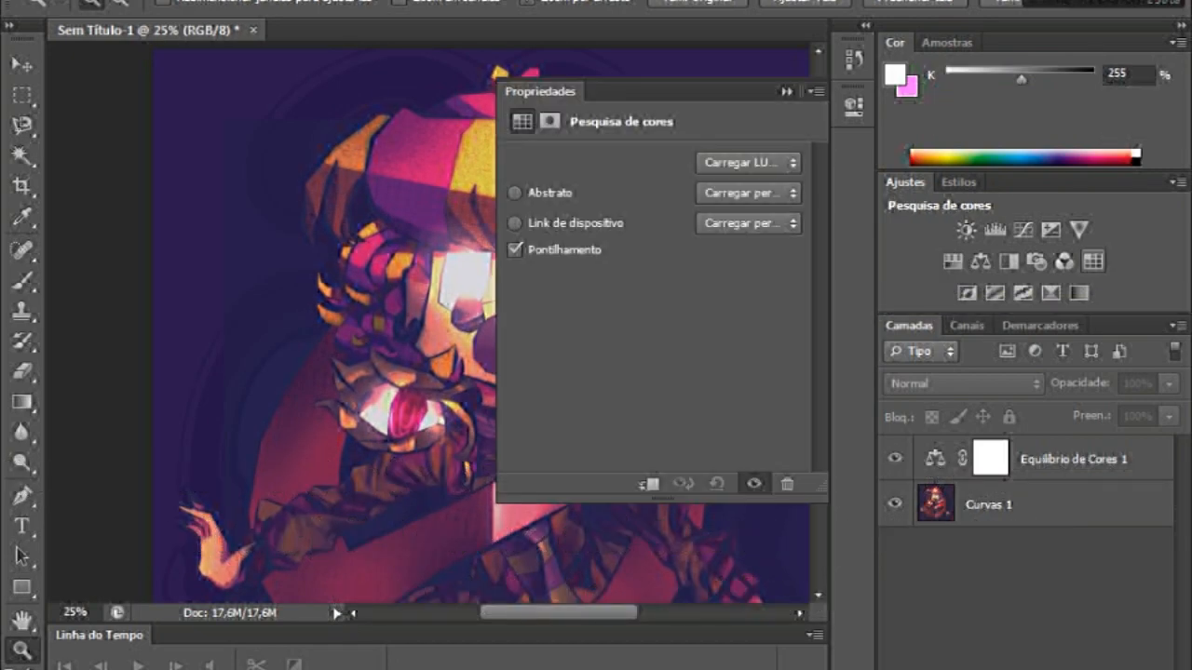
right_click(1061, 459)
click(569, 151)
Add a Channel Mixer adjustment layer, raising its red and blue amounts and reducing green as far as possible.
click(1065, 261)
mouse_move(724, 287)
mouse_down()
mouse_move(596, 287)
mouse_move(738, 287)
mouse_up()
drag(653, 334, 513, 334)
drag(655, 382, 731, 382)
mouse_move(738, 286)
mouse_down()
mouse_move(571, 286)
mouse_move(742, 287)
mouse_up()
scroll(652, 326, down, 2)
drag(654, 407, 652, 407)
mouse_move(731, 326)
mouse_down()
mouse_move(513, 326)
mouse_move(717, 326)
mouse_up()
click(853, 106)
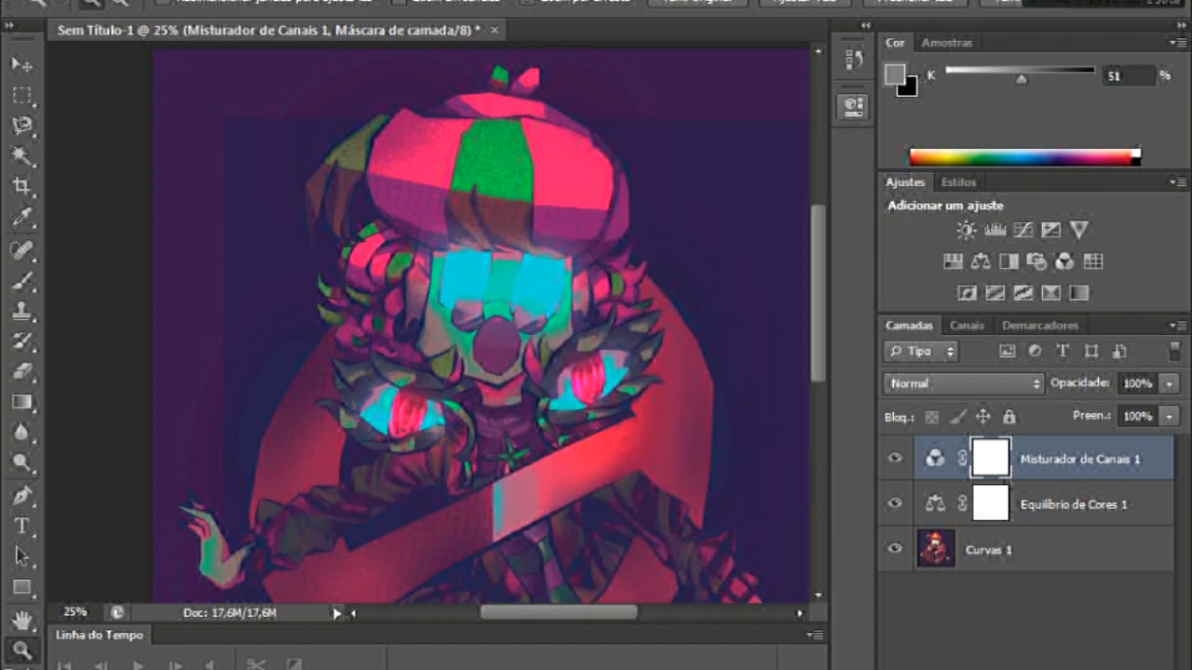
Set the Channel Mixer layer's blending mode to Vivid Light (Luz Brilhante) and its opacity to 25%.
drag(629, 336, 642, 336)
click(964, 383)
click(931, 288)
click(1168, 382)
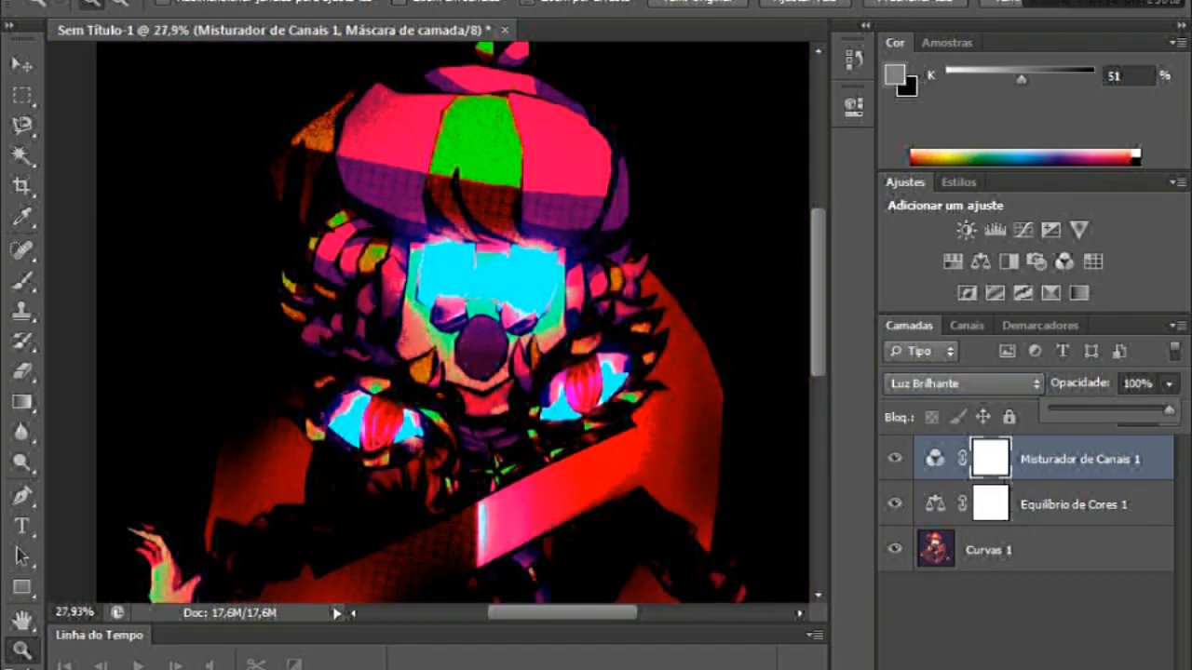
drag(1143, 410, 1095, 409)
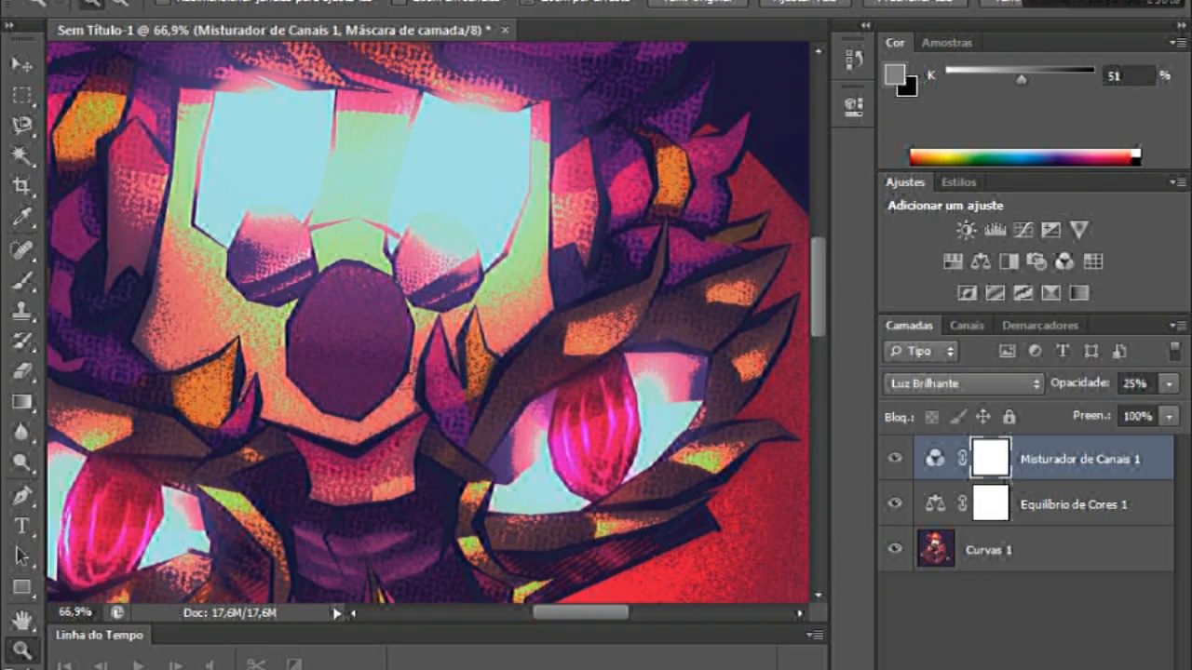
Go through other blending modes on the Channel Mixer layer and choose Pin Light (Luz do Pino).
key(ctrl+0)
key(Down)
key(Down)
click(964, 383)
click(931, 530)
click(964, 383)
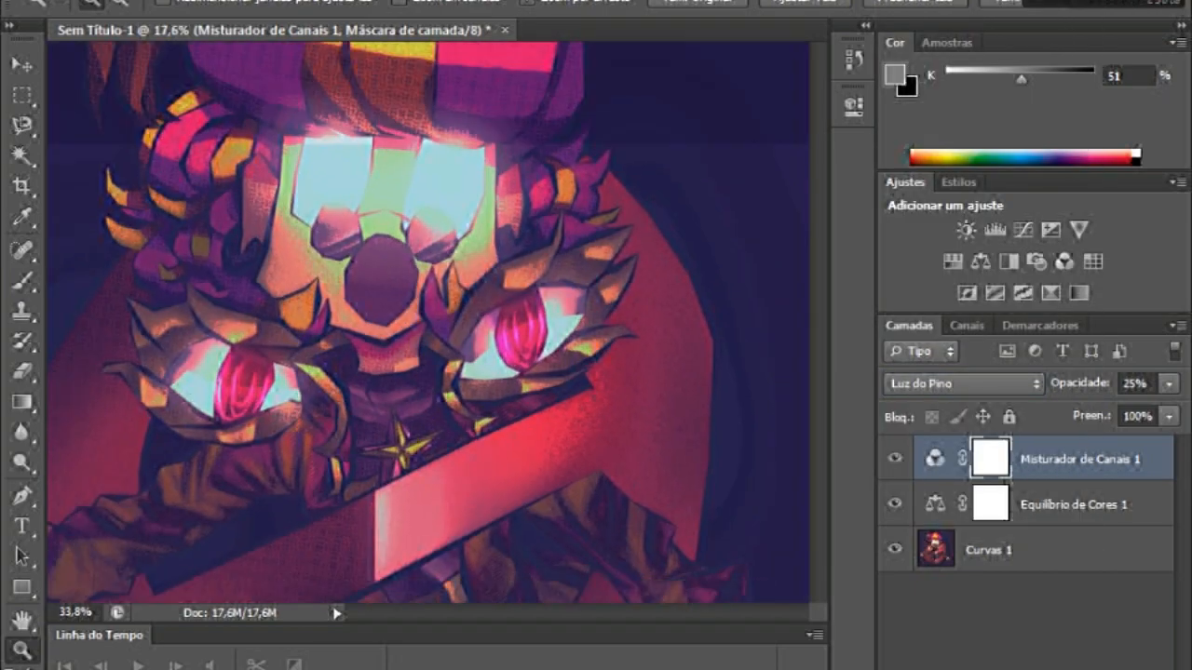
drag(642, 270, 687, 270)
drag(687, 270, 519, 271)
Try a Vibrance adjustment layer with both vibrance and saturation at their maximum.
click(1079, 230)
drag(654, 183, 796, 183)
drag(655, 234, 795, 234)
click(853, 107)
click(628, 196)
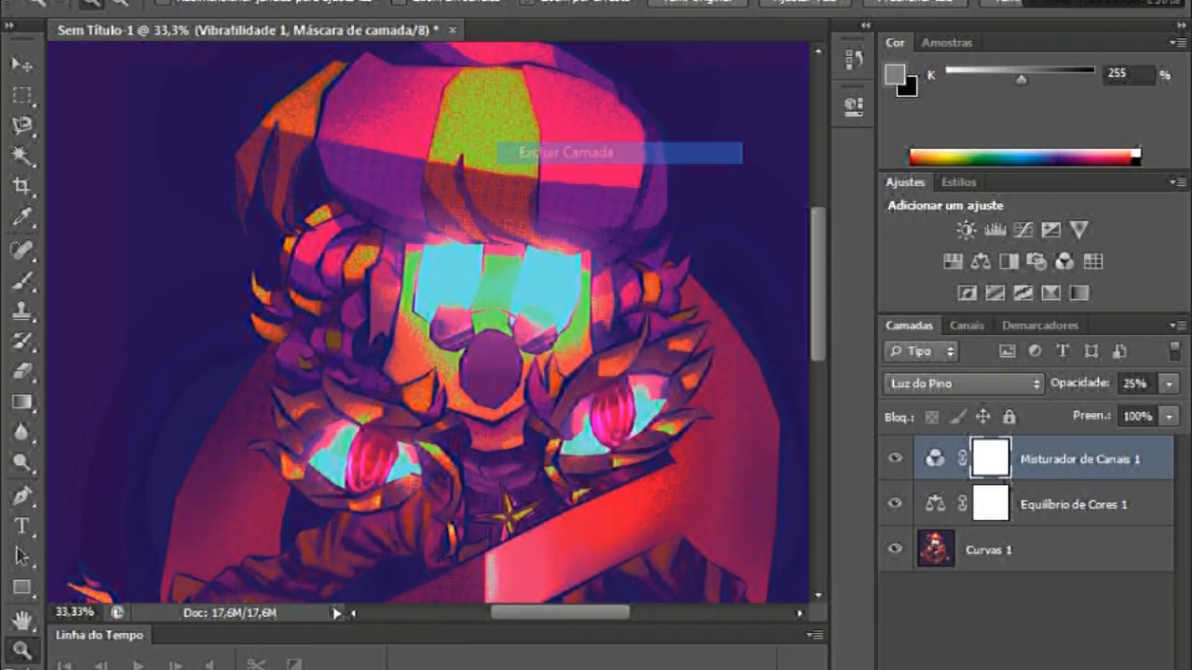
Try a Vibrance adjustment layer with vibrance at -100 and layer opacity at 22%.
click(1078, 230)
drag(655, 184, 513, 185)
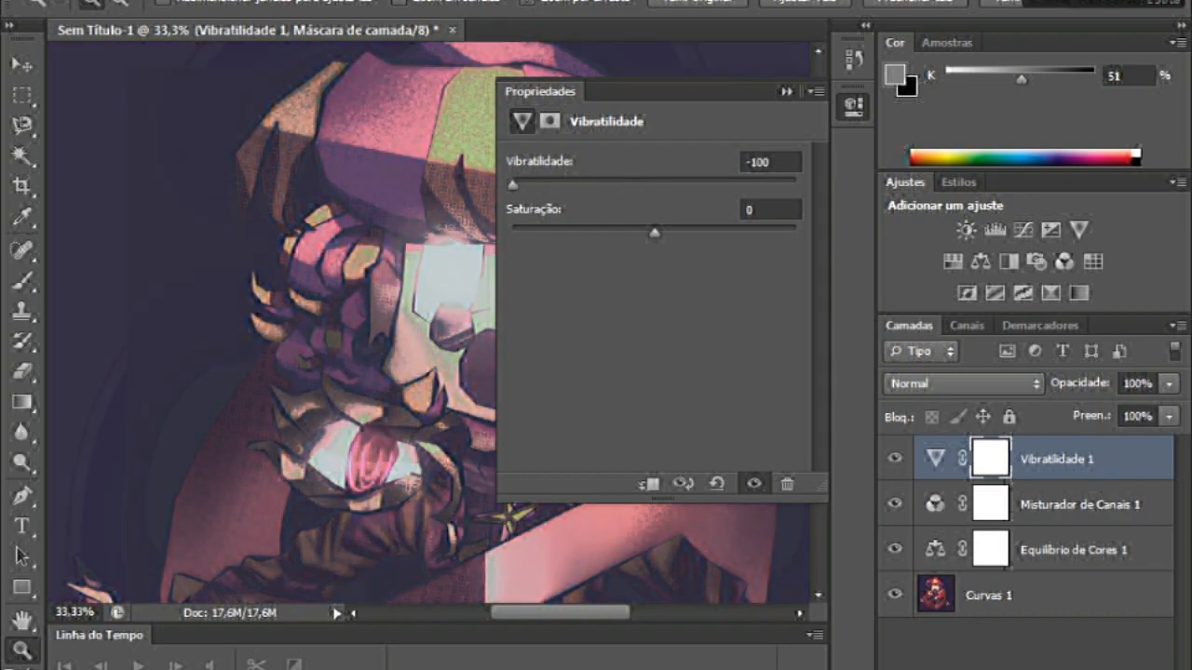
click(853, 106)
click(1168, 384)
drag(1171, 410, 1080, 409)
drag(666, 358, 599, 357)
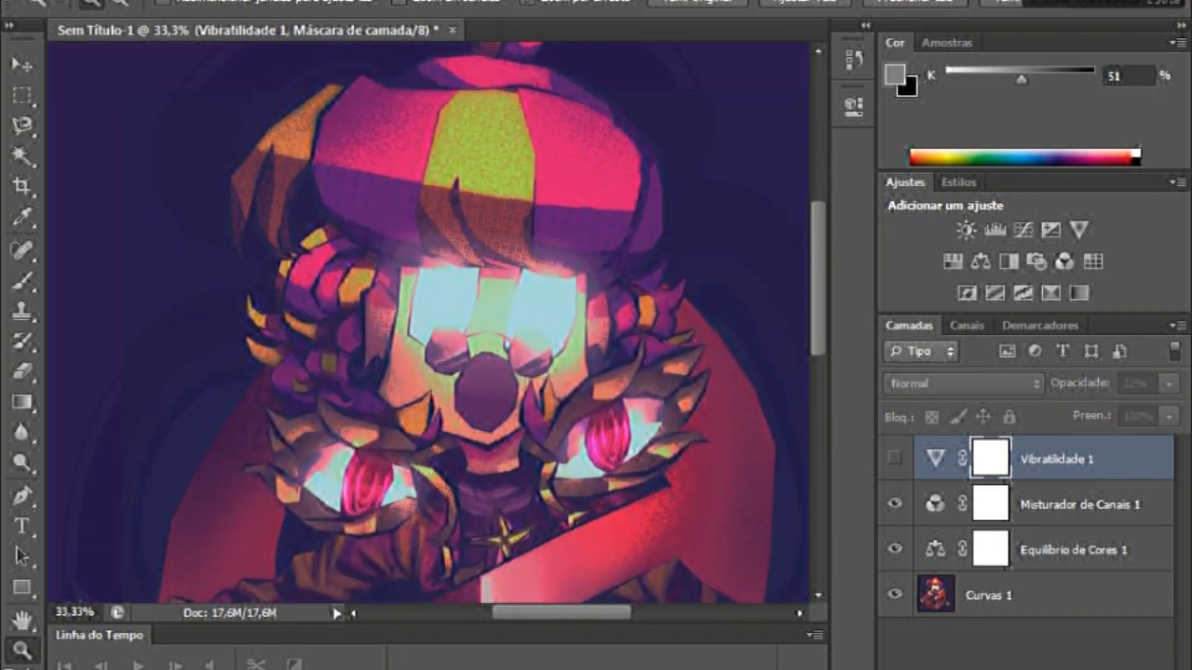
right_click(1090, 459)
click(606, 154)
Merge the visible layers into one and duplicate the merged layer.
right_click(1025, 459)
click(584, 558)
drag(656, 337, 587, 337)
right_click(1022, 460)
click(543, 131)
key(Return)
Target only the red channel (Vermelho) of the duplicate layer while keeping the RGB composite displayed.
click(967, 325)
click(1024, 400)
click(890, 357)
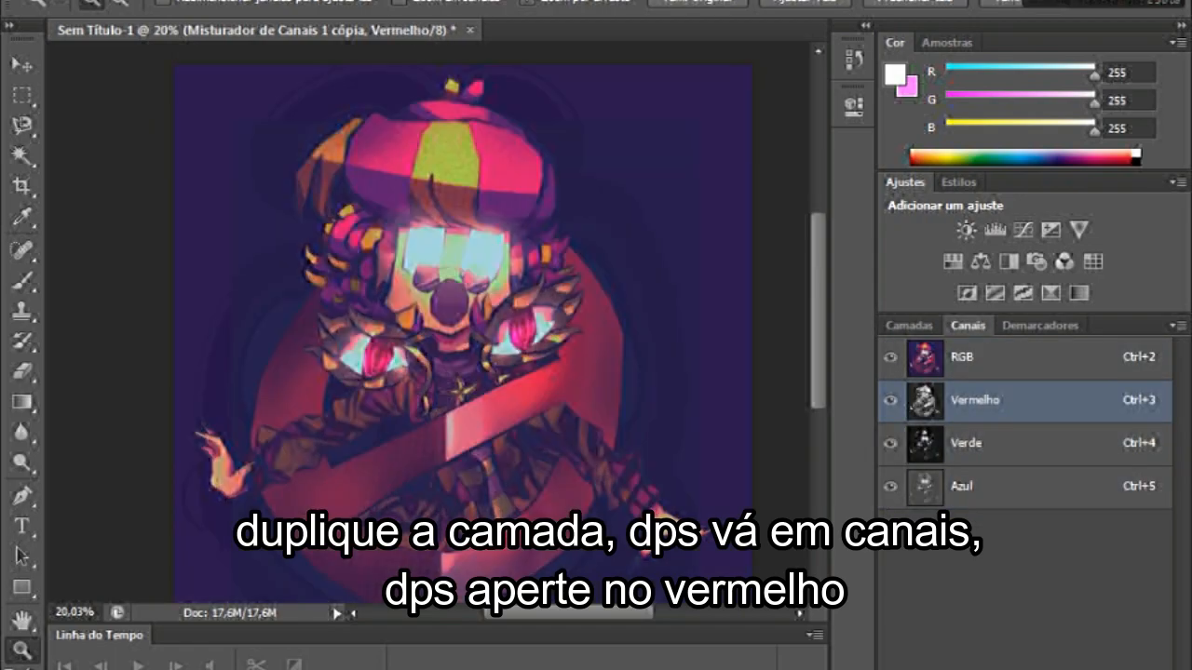
Apply the Wave filter (Ondas) to the red channel with 5 generators, wavelength 24–268 and amplitude 5–35.
click(470, 2)
mouse_move(605, 241)
click(831, 349)
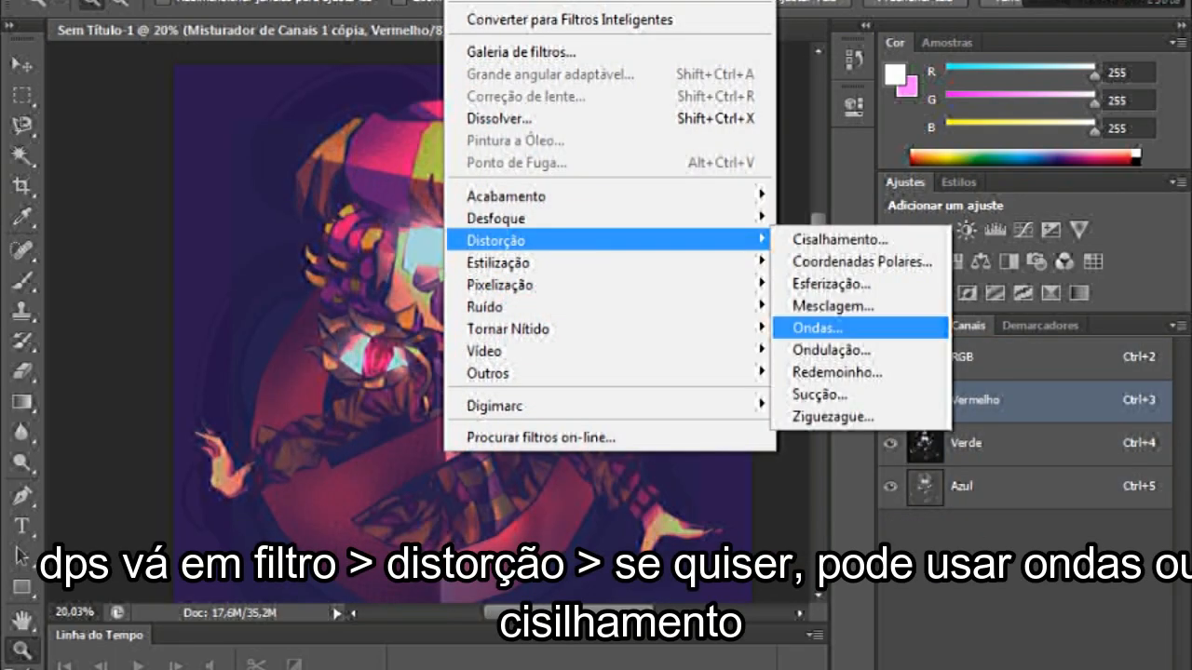
click(818, 328)
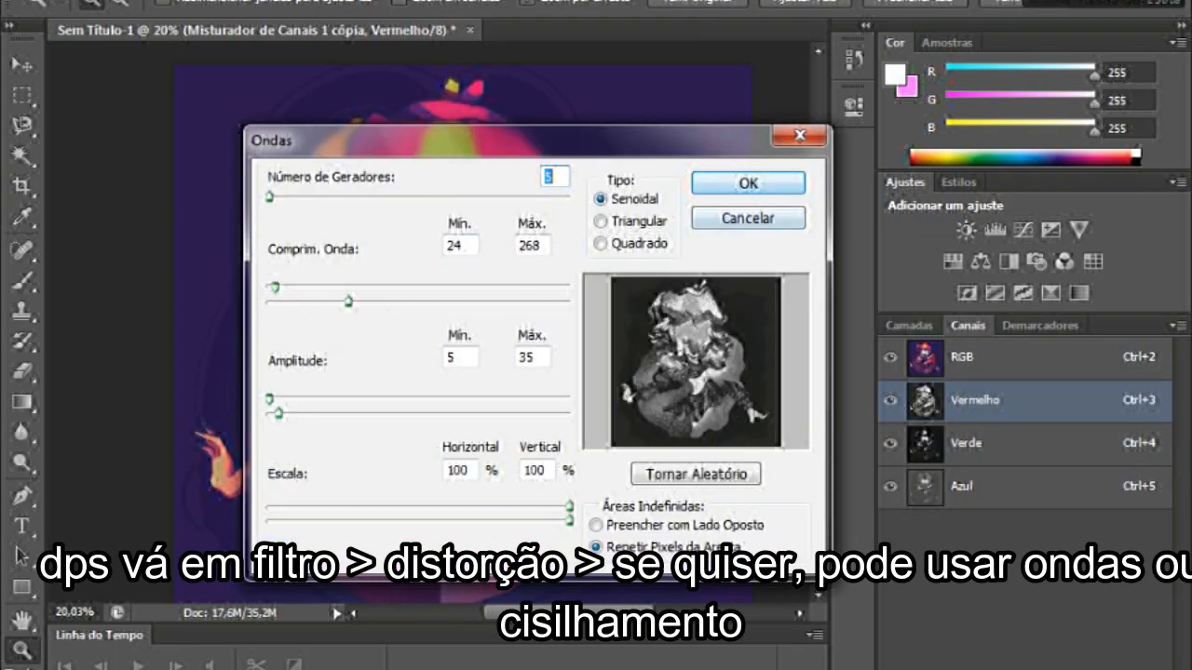
click(748, 182)
Reduce the duplicate layer's opacity and inspect the wave effect up close.
click(909, 325)
click(1168, 383)
drag(1171, 410, 1102, 409)
drag(380, 201, 475, 200)
drag(610, 210, 522, 209)
scroll(521, 321, down, 2)
Undo the Wave filter and the opacity change on the duplicate layer.
click(854, 59)
click(689, 107)
click(690, 80)
click(854, 58)
Apply the Wave filter to the red channel with 5 generators, wavelength 1–718 and amplitude 5–35.
click(463, 2)
mouse_move(606, 240)
click(817, 328)
drag(357, 300, 497, 300)
drag(287, 287, 269, 287)
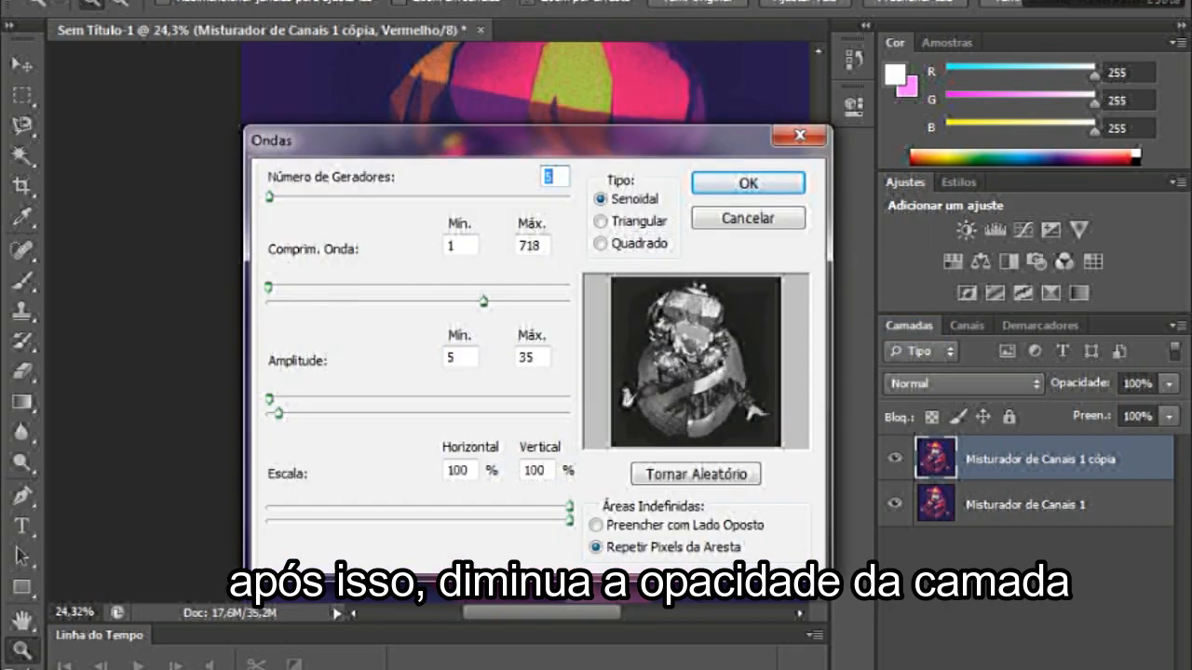
click(741, 185)
Reduce the wavy duplicate's opacity to about 31% and inspect the result on the character.
drag(521, 321, 466, 322)
click(1168, 382)
drag(1171, 409, 1098, 410)
drag(402, 238, 485, 237)
drag(1098, 410, 1078, 409)
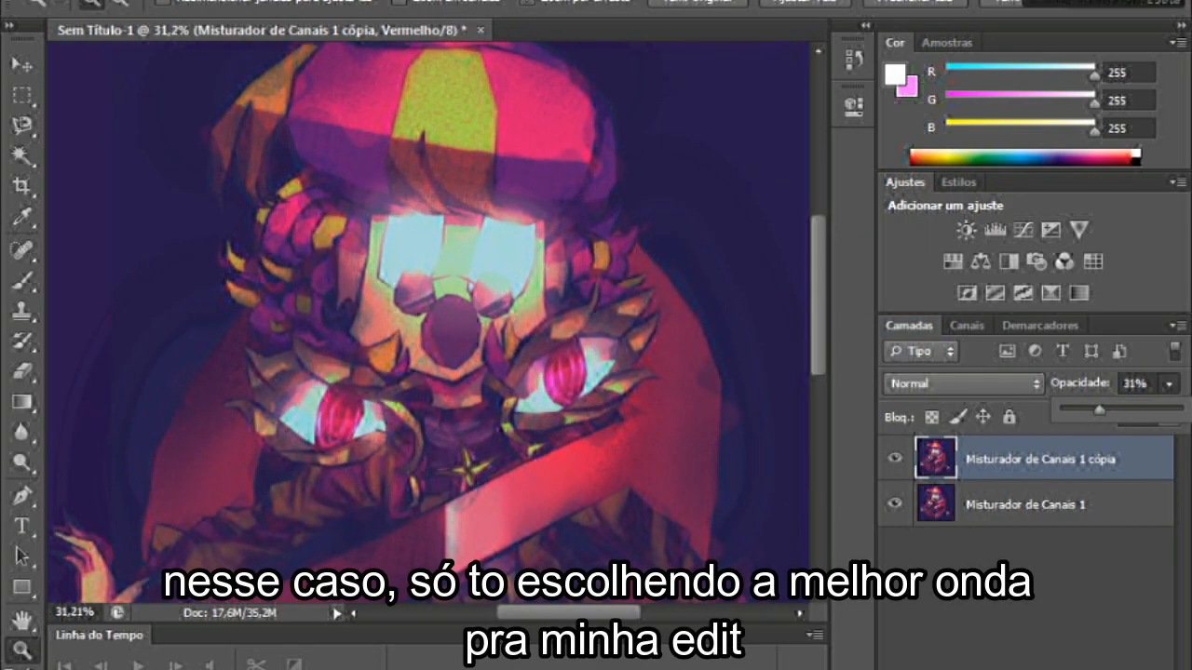
drag(566, 121, 493, 121)
click(1024, 559)
drag(615, 522, 662, 522)
drag(447, 279, 550, 279)
drag(652, 279, 568, 279)
Undo the latest Wave filter and opacity change.
click(854, 59)
click(689, 107)
click(689, 80)
Apply another Wave distortion to the red channel, reduce the duplicate's opacity and examine the face.
click(463, 2)
click(818, 328)
click(746, 183)
mouse_move(1169, 382)
mouse_down()
mouse_move(1080, 410)
mouse_move(1096, 410)
mouse_up()
click(1024, 559)
drag(522, 173, 596, 172)
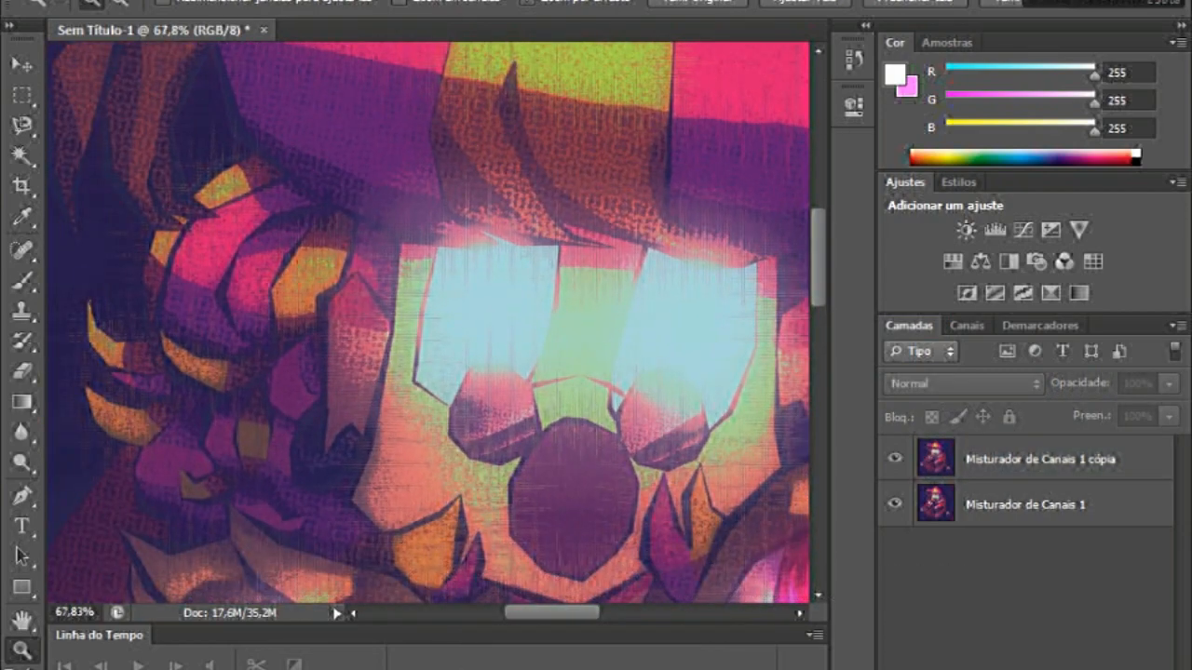
drag(393, 295, 319, 295)
Reselect the duplicate layer and revert its Wave distortion and opacity change.
click(1040, 459)
click(854, 59)
click(689, 80)
Try the Wave filter on the full RGB duplicate with wavelength 1–460 and amplitude 5–35.
click(463, 2)
mouse_move(503, 240)
click(817, 328)
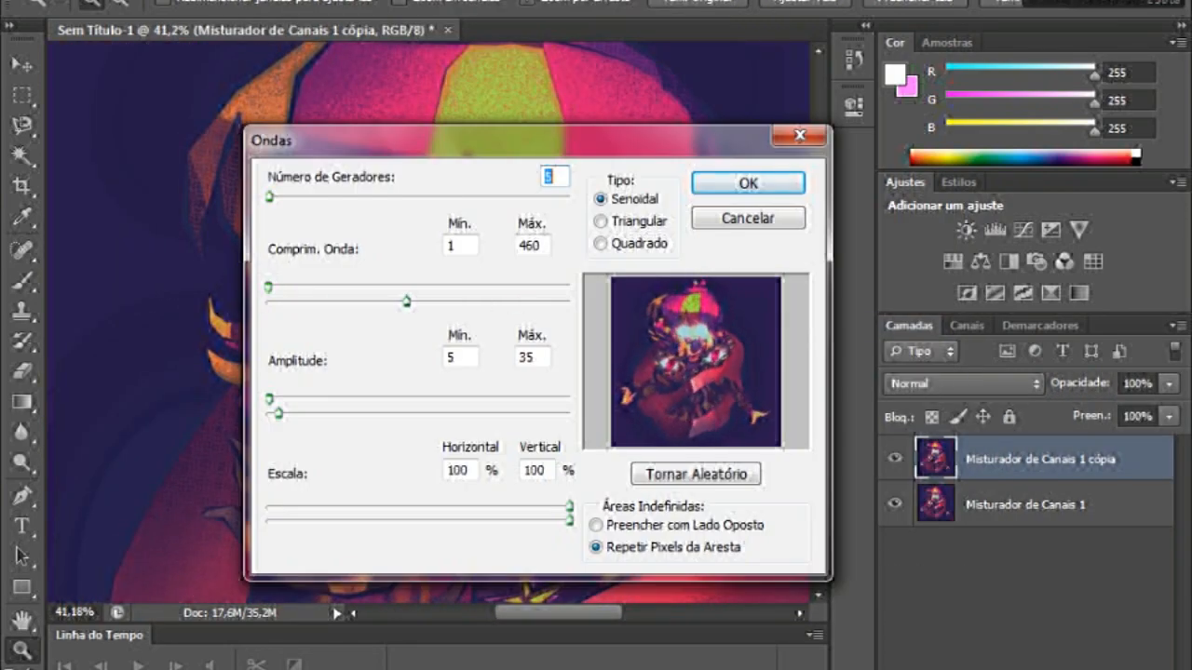
click(748, 184)
drag(552, 221, 479, 220)
click(854, 59)
click(689, 80)
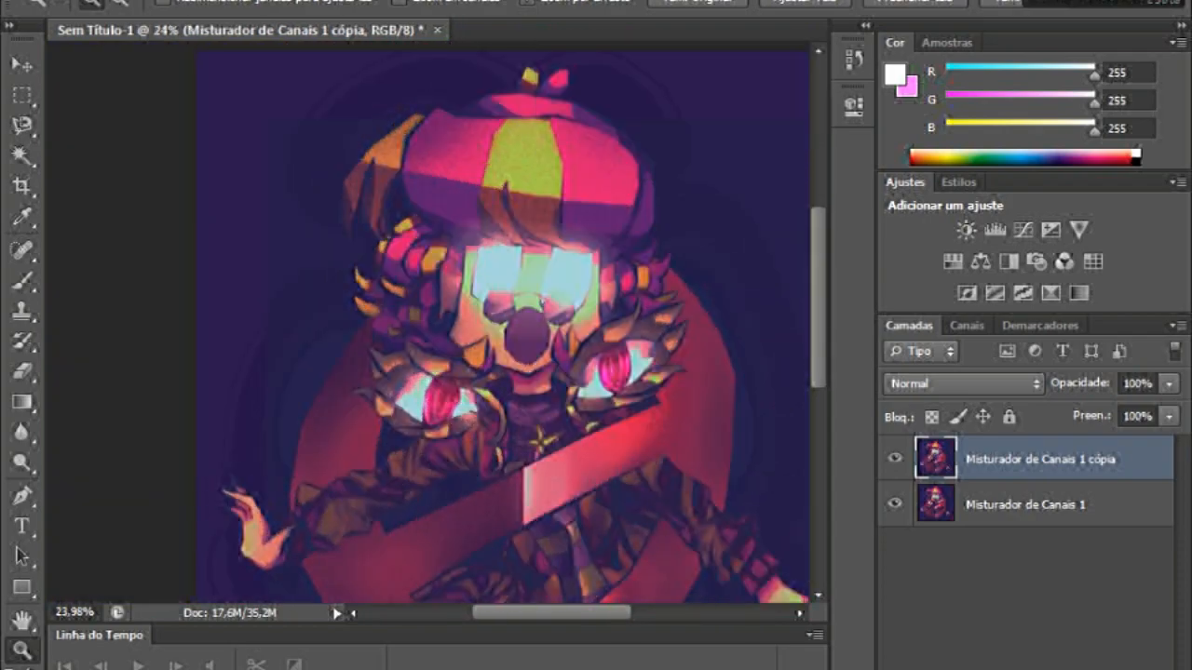
Target the red channel of the duplicate layer again.
click(966, 325)
click(1051, 401)
Try the Wave filter on the red channel with the duplicate layer at reduced opacity.
click(463, 3)
click(816, 328)
drag(1079, 410, 1076, 410)
drag(541, 442, 426, 323)
click(854, 58)
click(689, 80)
click(854, 58)
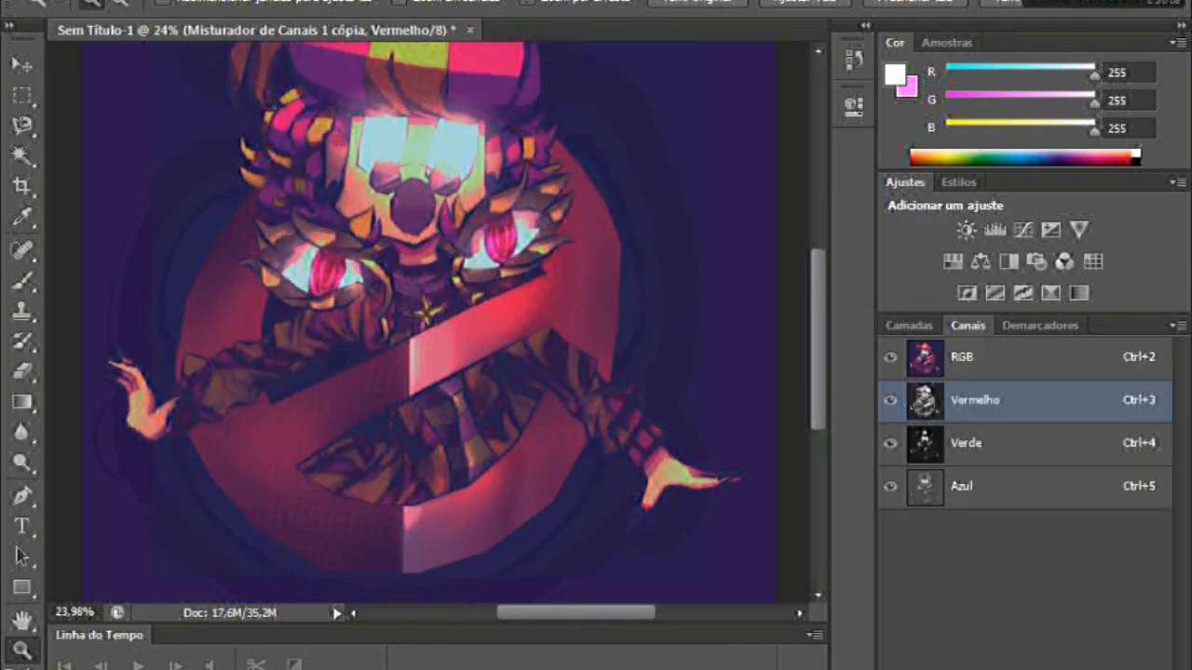
Apply the Wave filter to the red channel with 5 generators, wavelength 1–495 and amplitude 5–114.
click(463, 3)
click(818, 328)
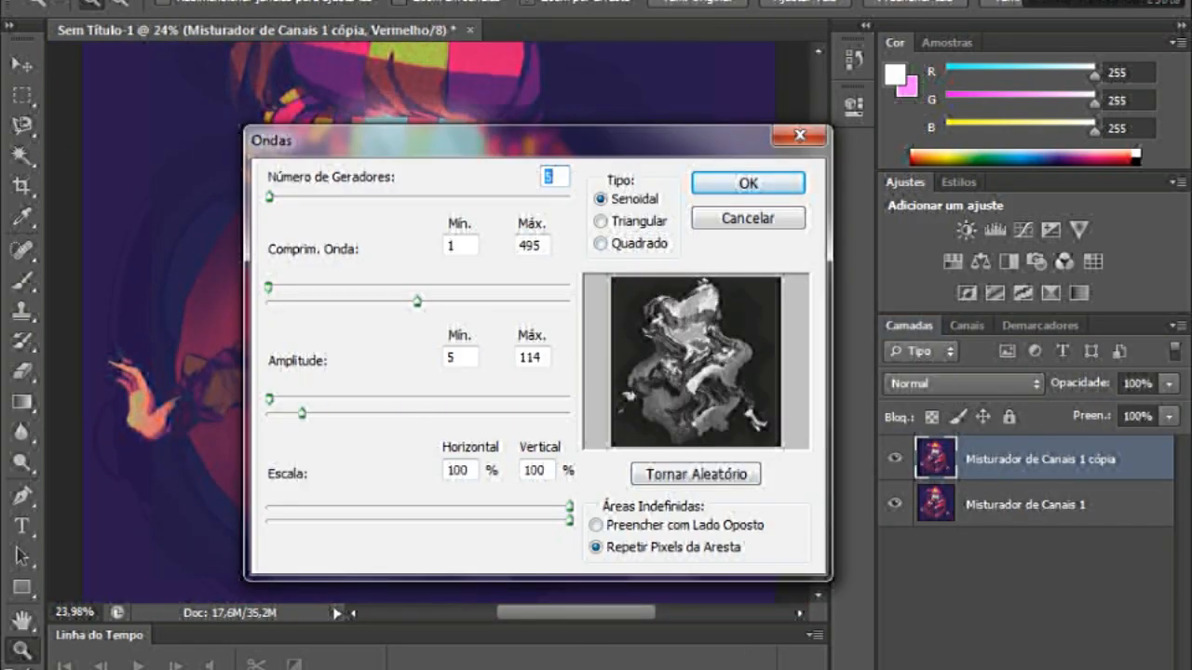
key(Return)
Set the distorted duplicate layer's opacity to 22%.
drag(678, 396, 650, 396)
click(1169, 384)
drag(1168, 410, 1075, 409)
drag(390, 110, 503, 110)
Merge the distorted duplicate with the layer beneath it into a single layer.
key(e)
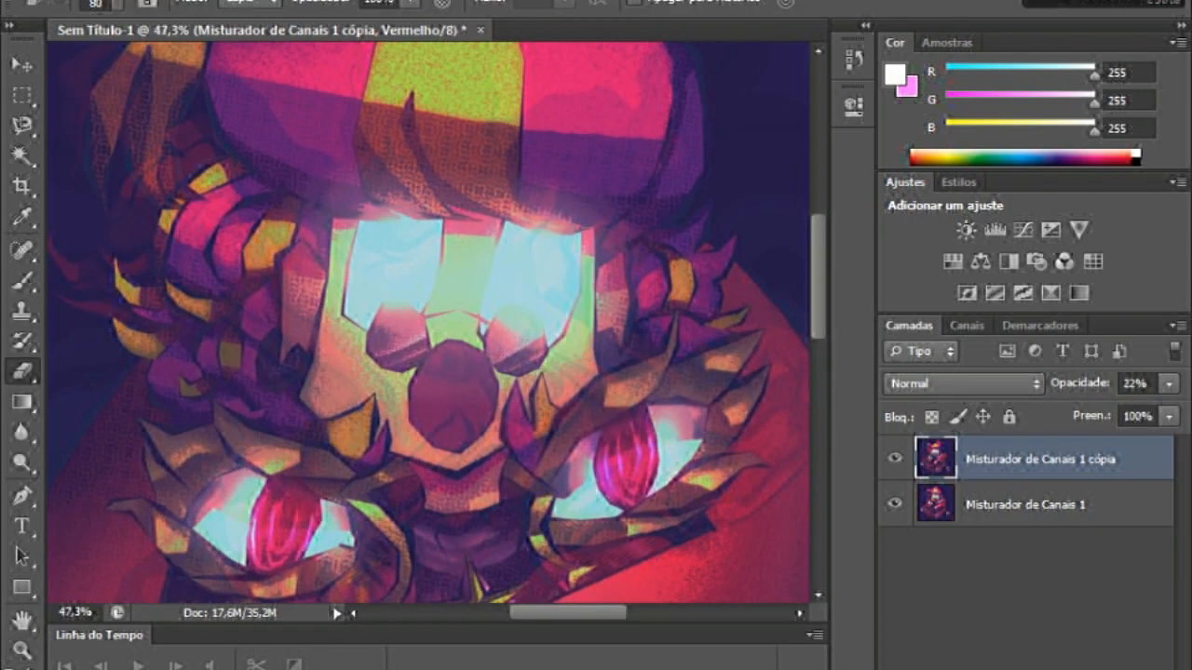
click(22, 650)
drag(405, 233, 303, 233)
right_click(983, 459)
click(745, 410)
Add uniform, monochromatic noise (Adicionar Ruído) to the merged layer at 16.57% intensity.
drag(430, 158, 522, 158)
click(463, 3)
click(782, 233)
drag(810, 270, 801, 261)
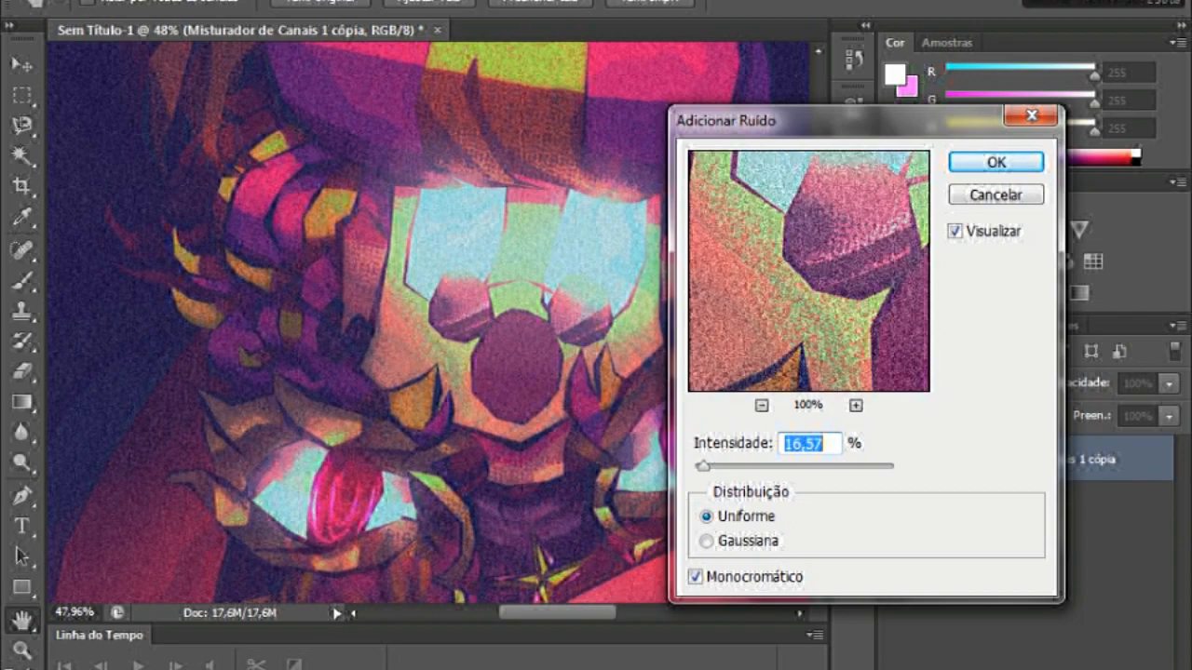
click(995, 162)
drag(674, 194, 633, 194)
drag(349, 227, 297, 227)
Duplicate the noisy merged layer under the default name.
right_click(1041, 459)
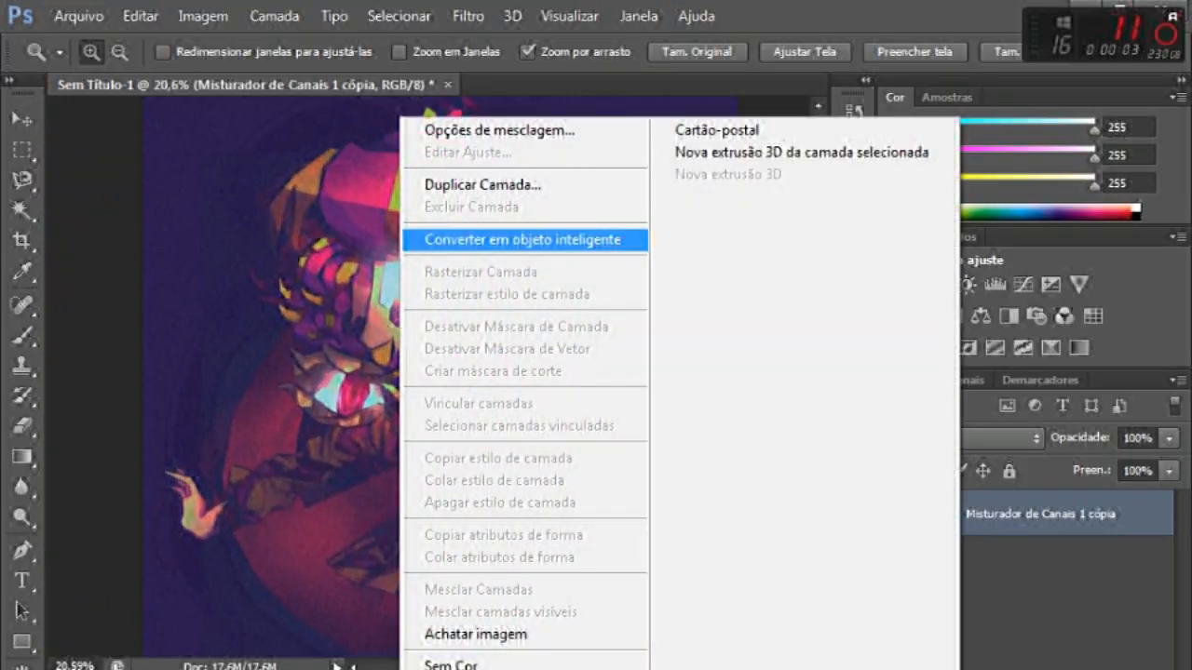
click(481, 130)
key(Return)
click(467, 16)
key(Escape)
Target the new copy's red channel, keep the RGB composite displayed and return to the layers.
click(967, 380)
click(975, 454)
click(891, 412)
click(909, 379)
Apply a zigzag Shear filter (Cisalhamento) with repeated edge pixels to the red channel and set the layer's opacity to 24%.
click(468, 16)
mouse_move(531, 293)
click(821, 294)
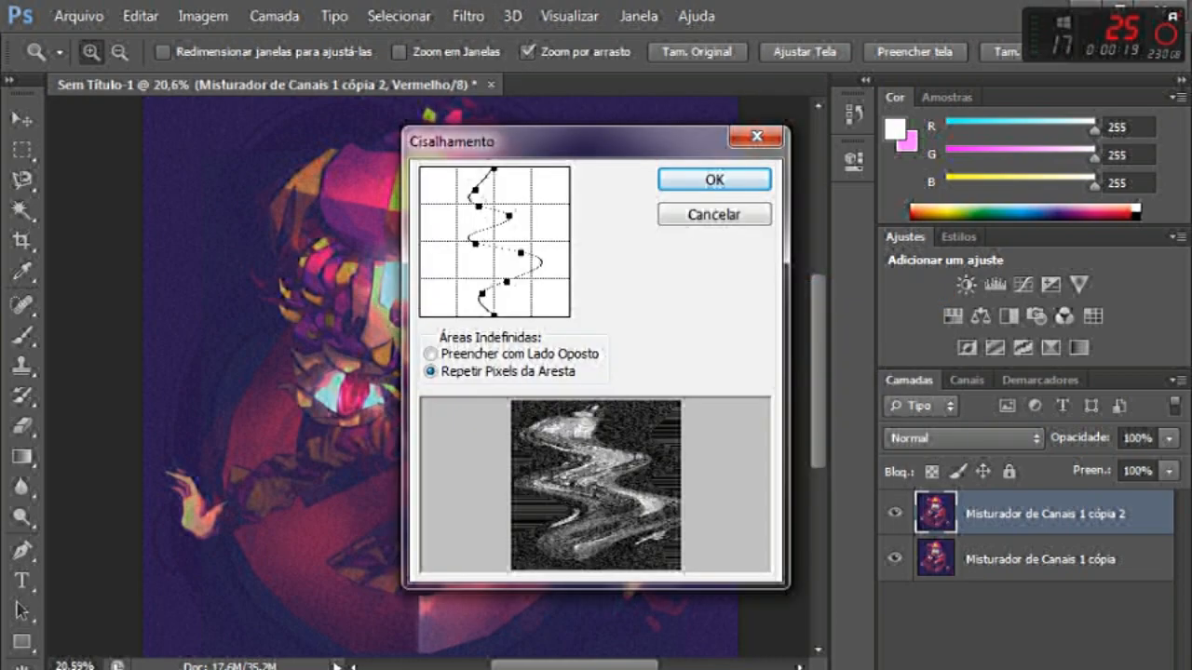
key(Return)
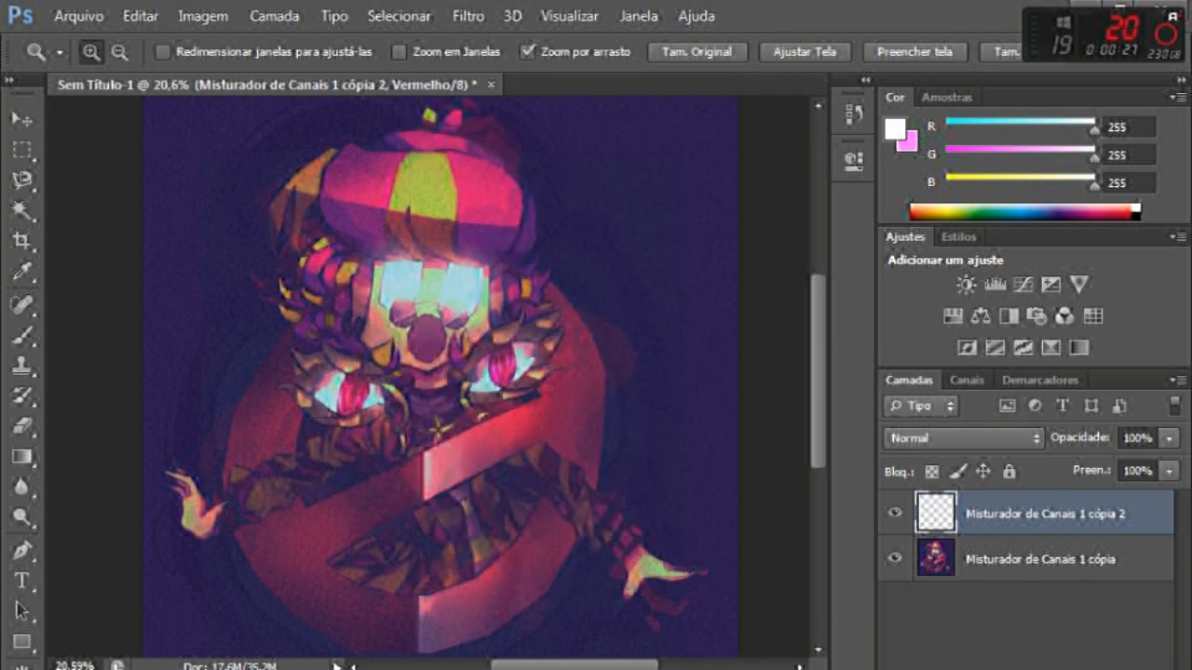
click(1168, 437)
drag(1170, 464, 1092, 464)
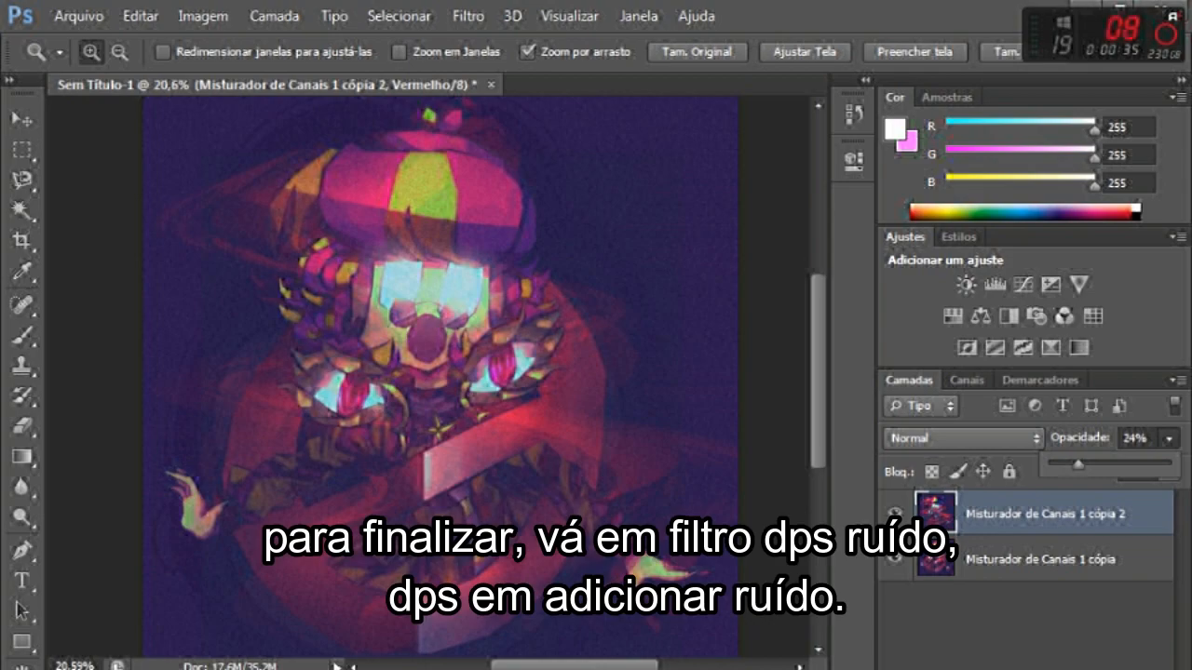